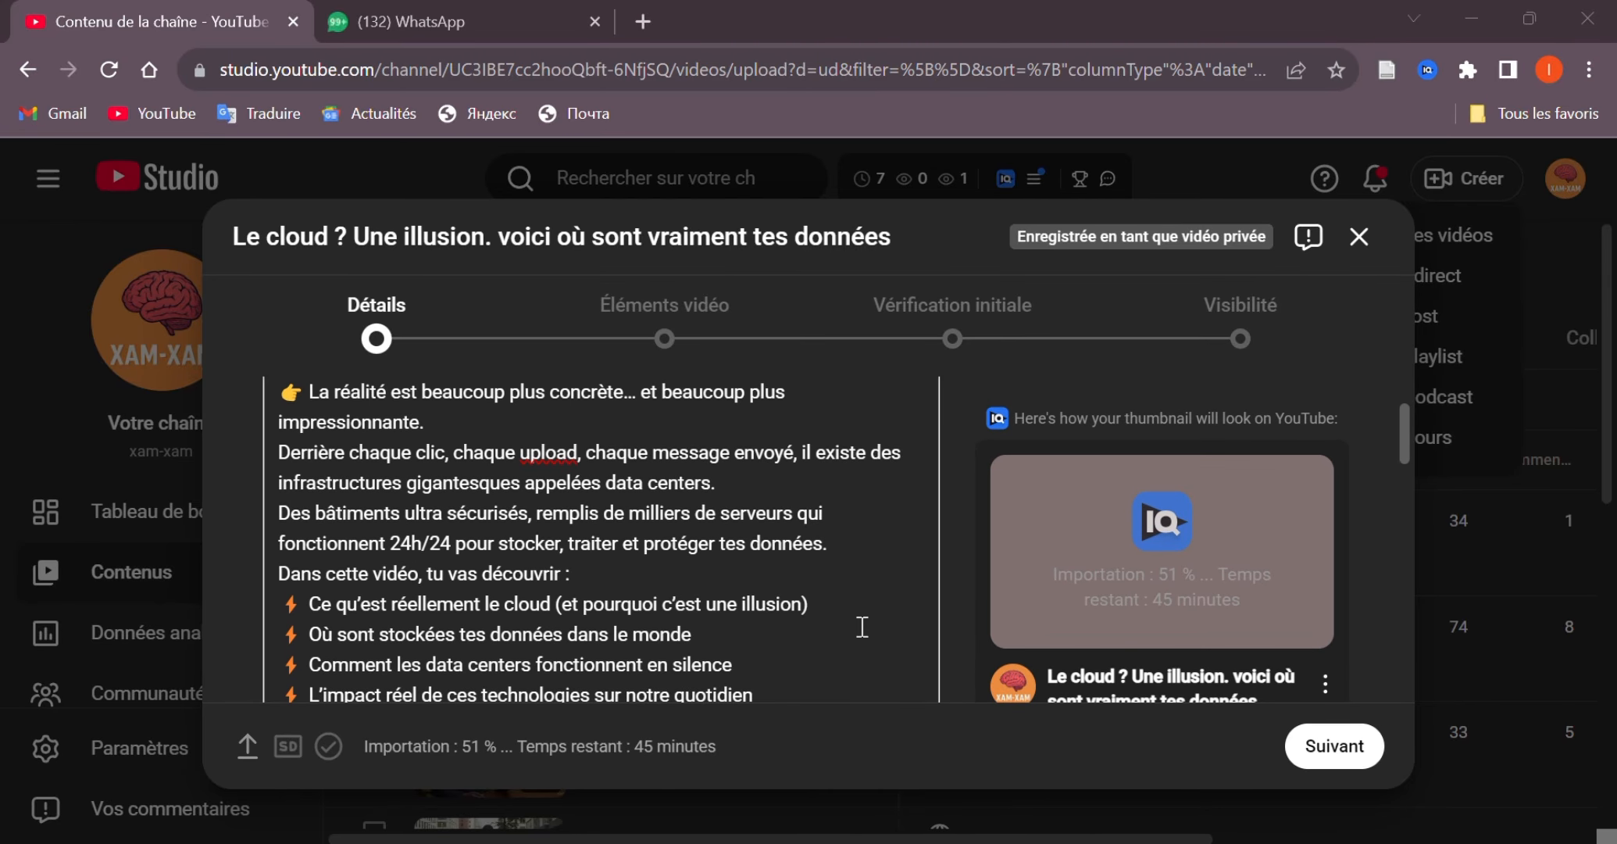
# Step: Review the video's description, thumbnail options, audience setting and tag suggestions on the upload details page
pyautogui.scroll(-1, 861, 627)
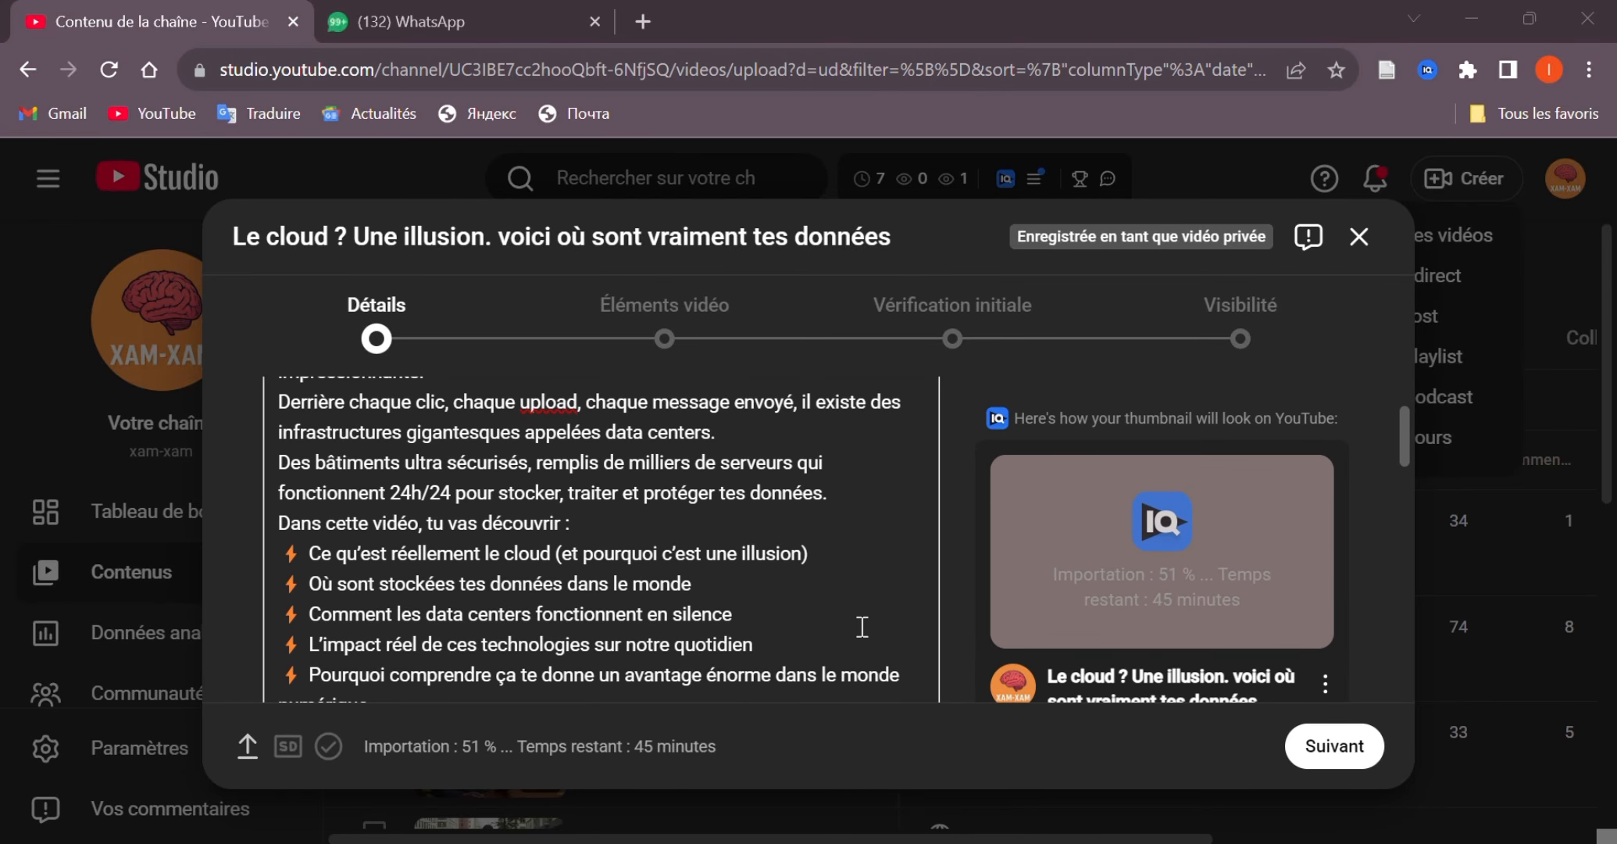
pyautogui.scroll(-1, 862, 626)
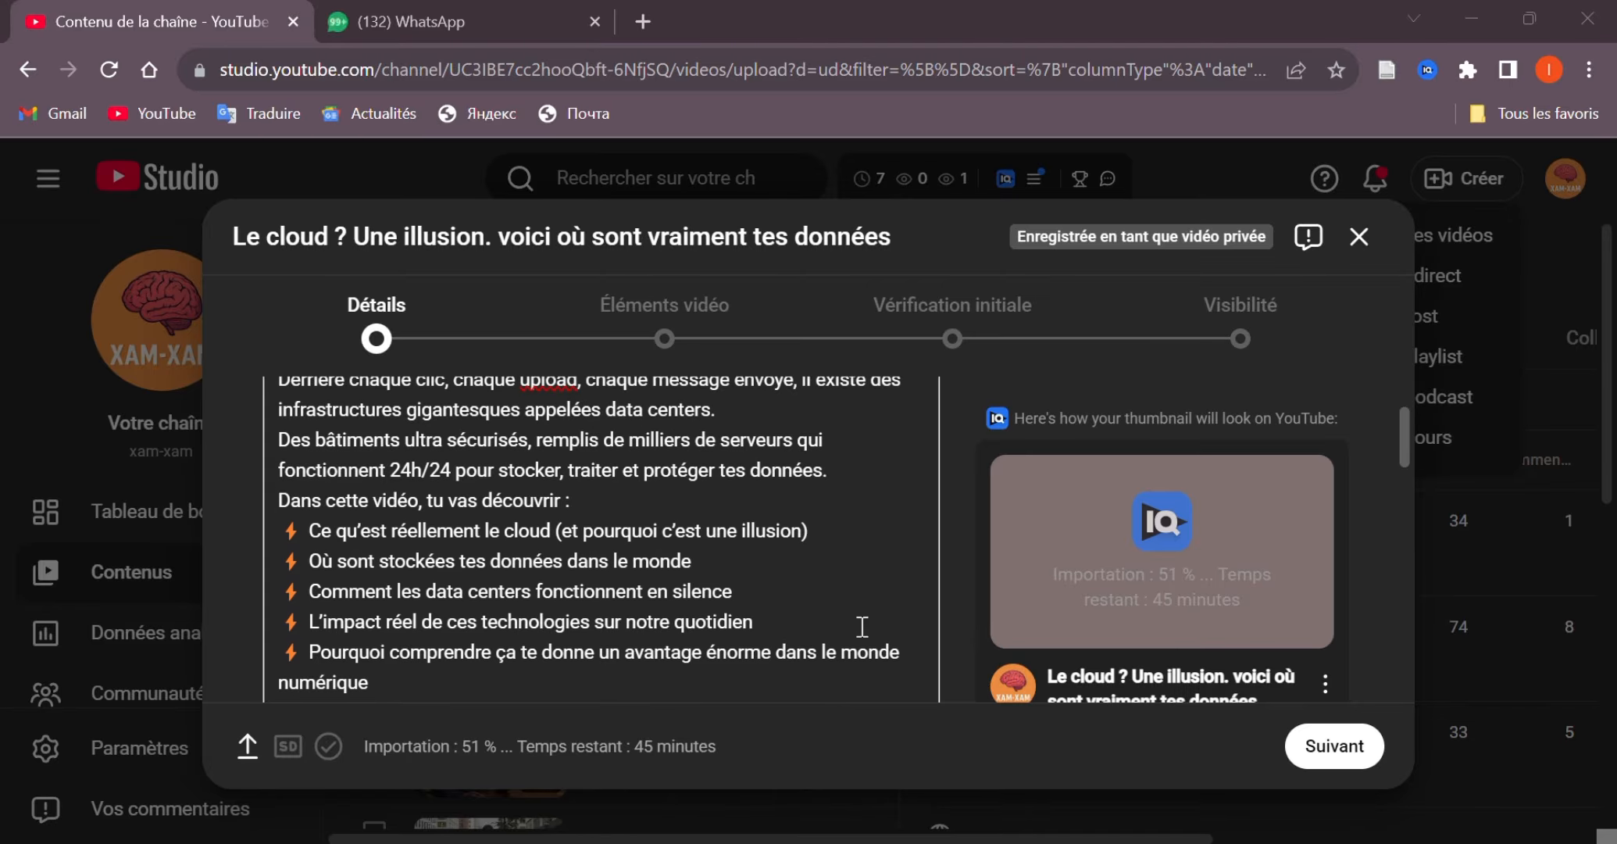
pyautogui.scroll(-1, 862, 627)
pyautogui.scroll(-3, 862, 627)
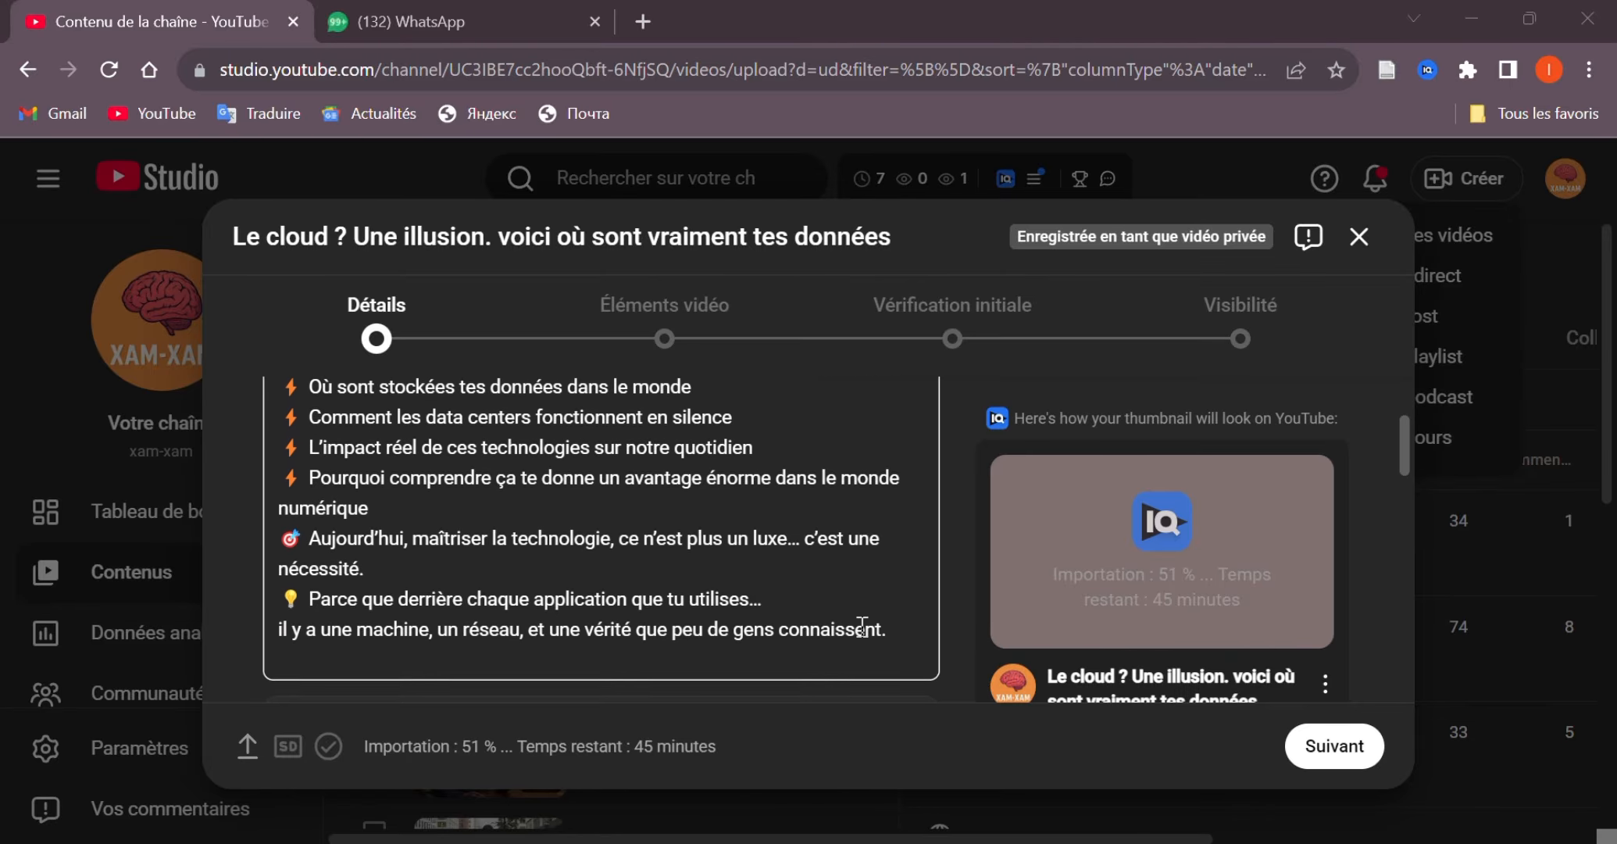
pyautogui.scroll(-4, 862, 627)
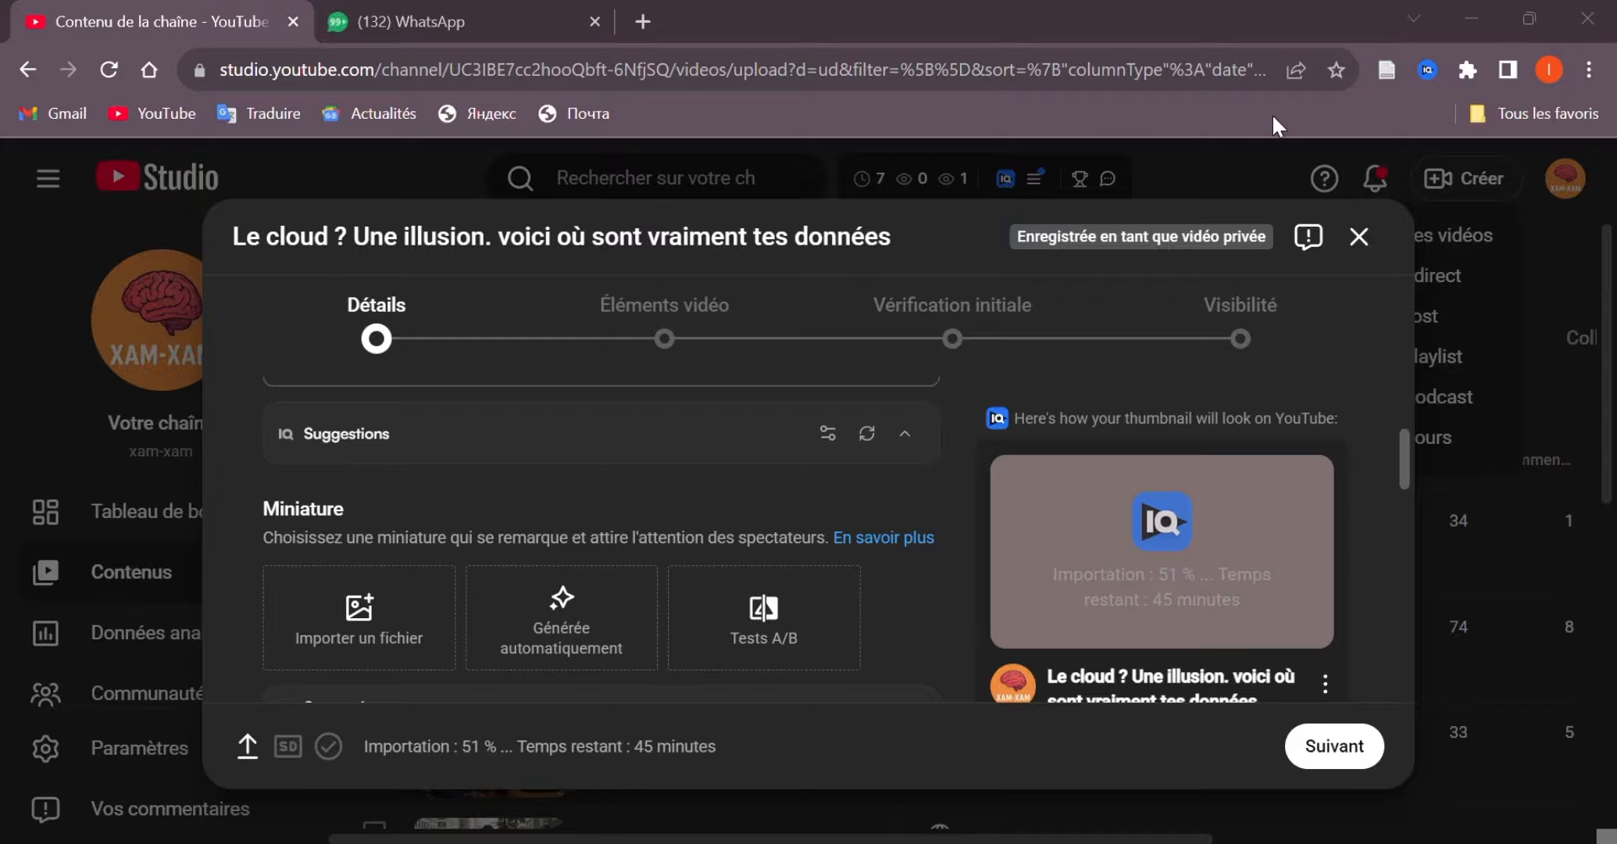
pyautogui.click(906, 438)
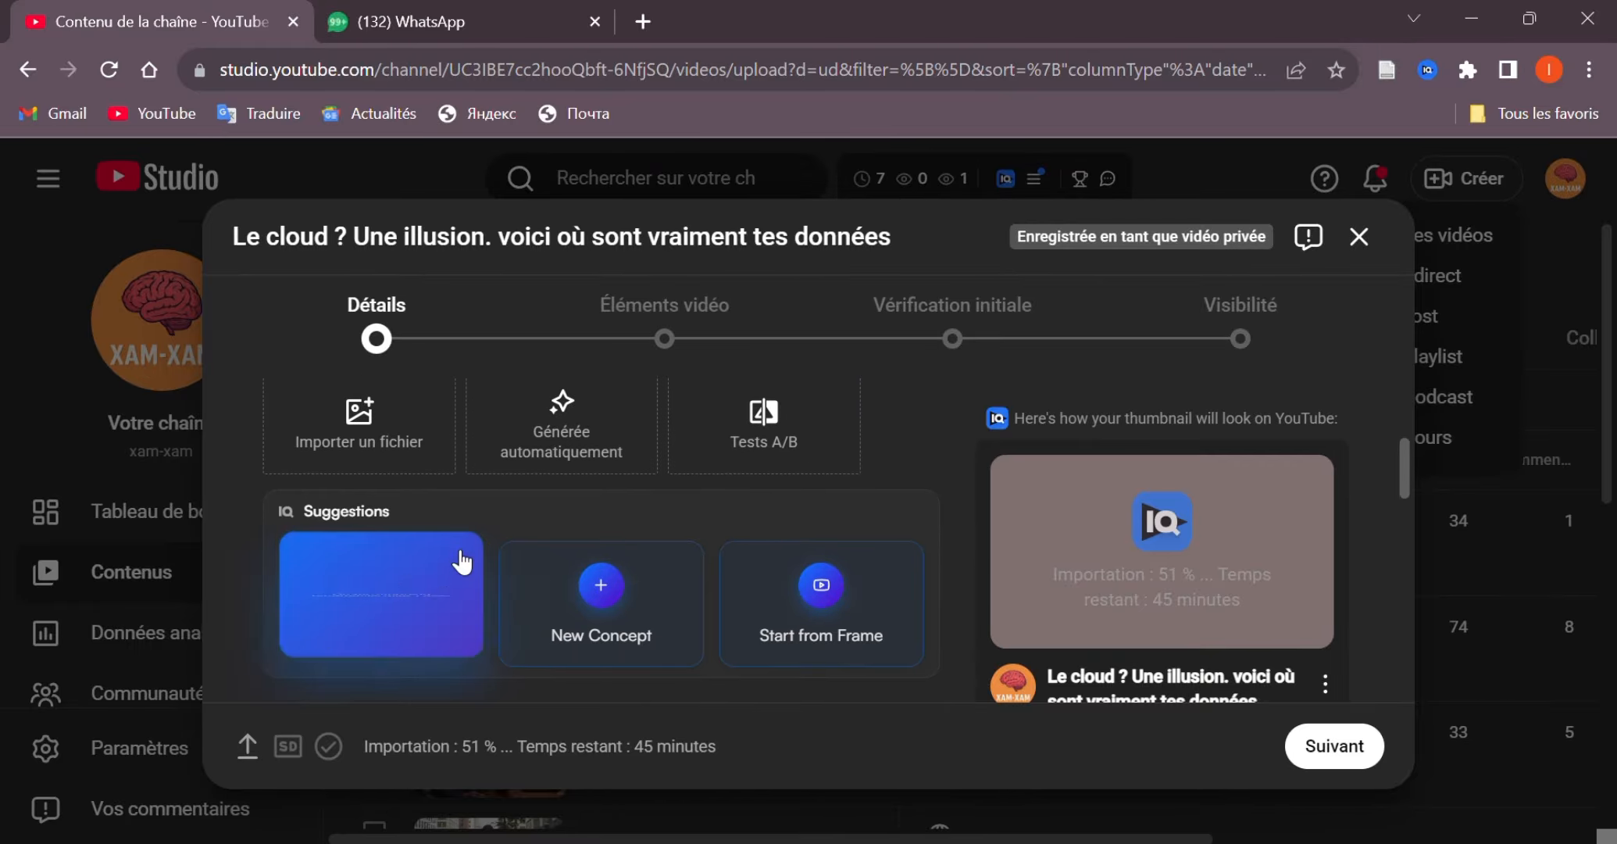
pyautogui.scroll(-1, 460, 561)
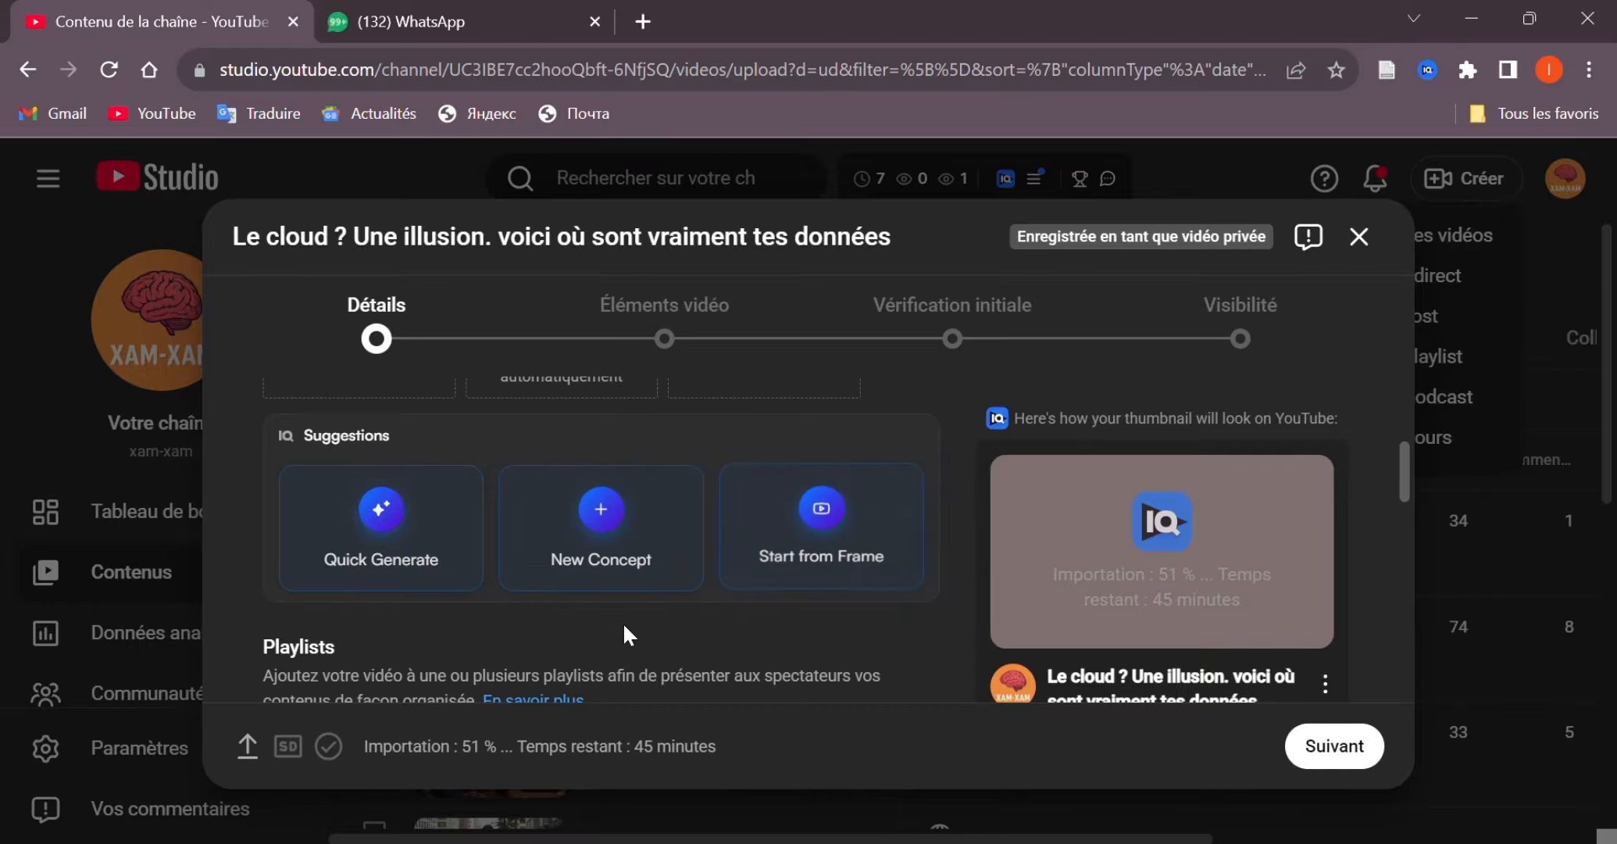
pyautogui.scroll(-3, 623, 622)
pyautogui.scroll(-5, 624, 623)
pyautogui.scroll(-4, 625, 629)
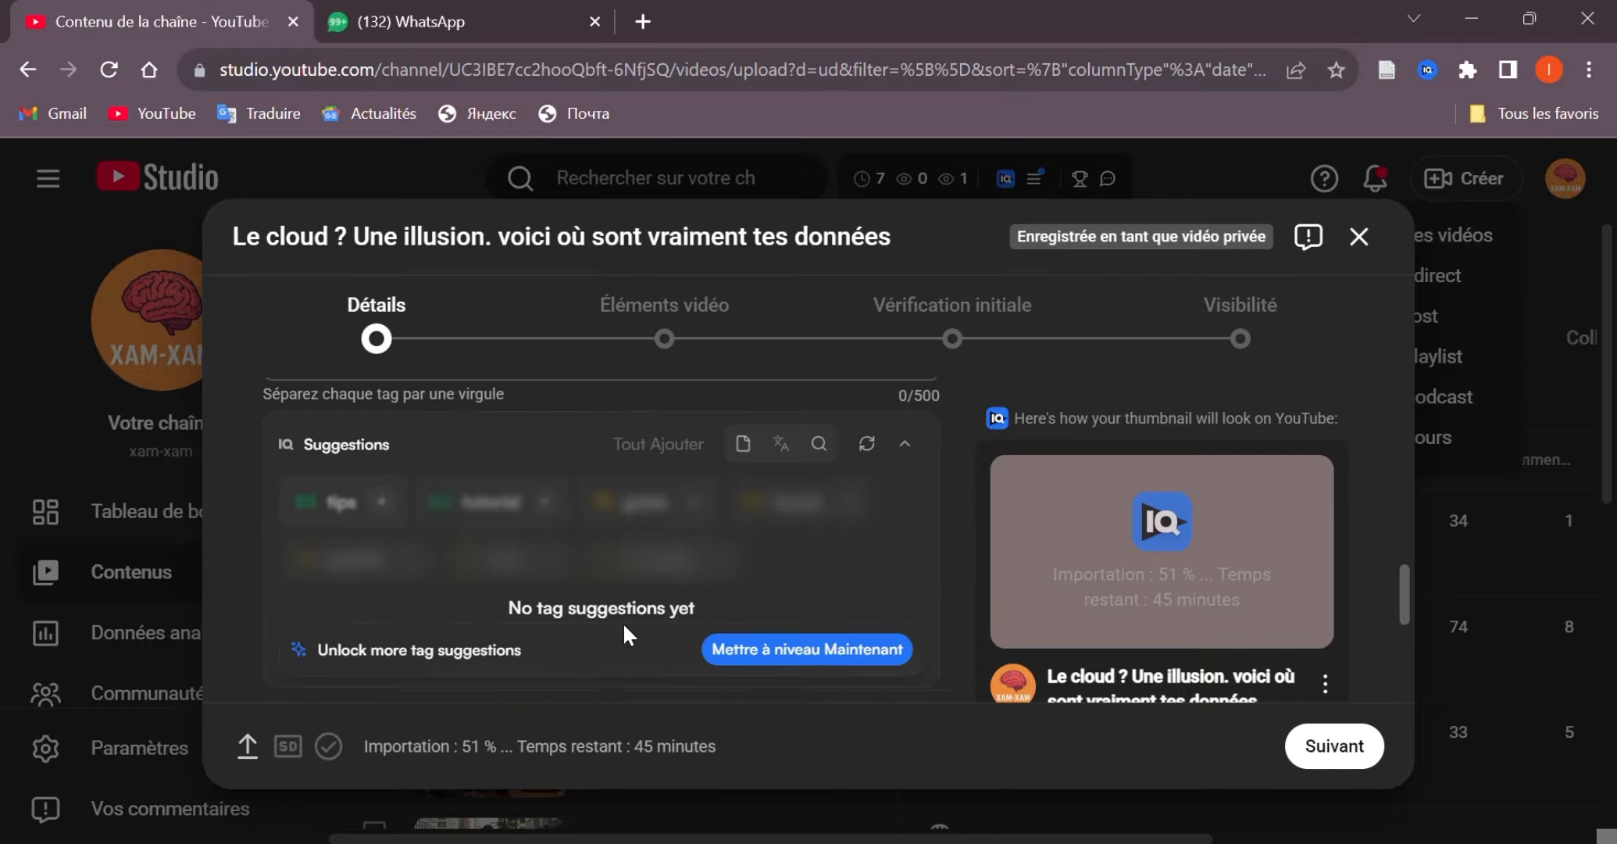
pyautogui.scroll(10, 623, 621)
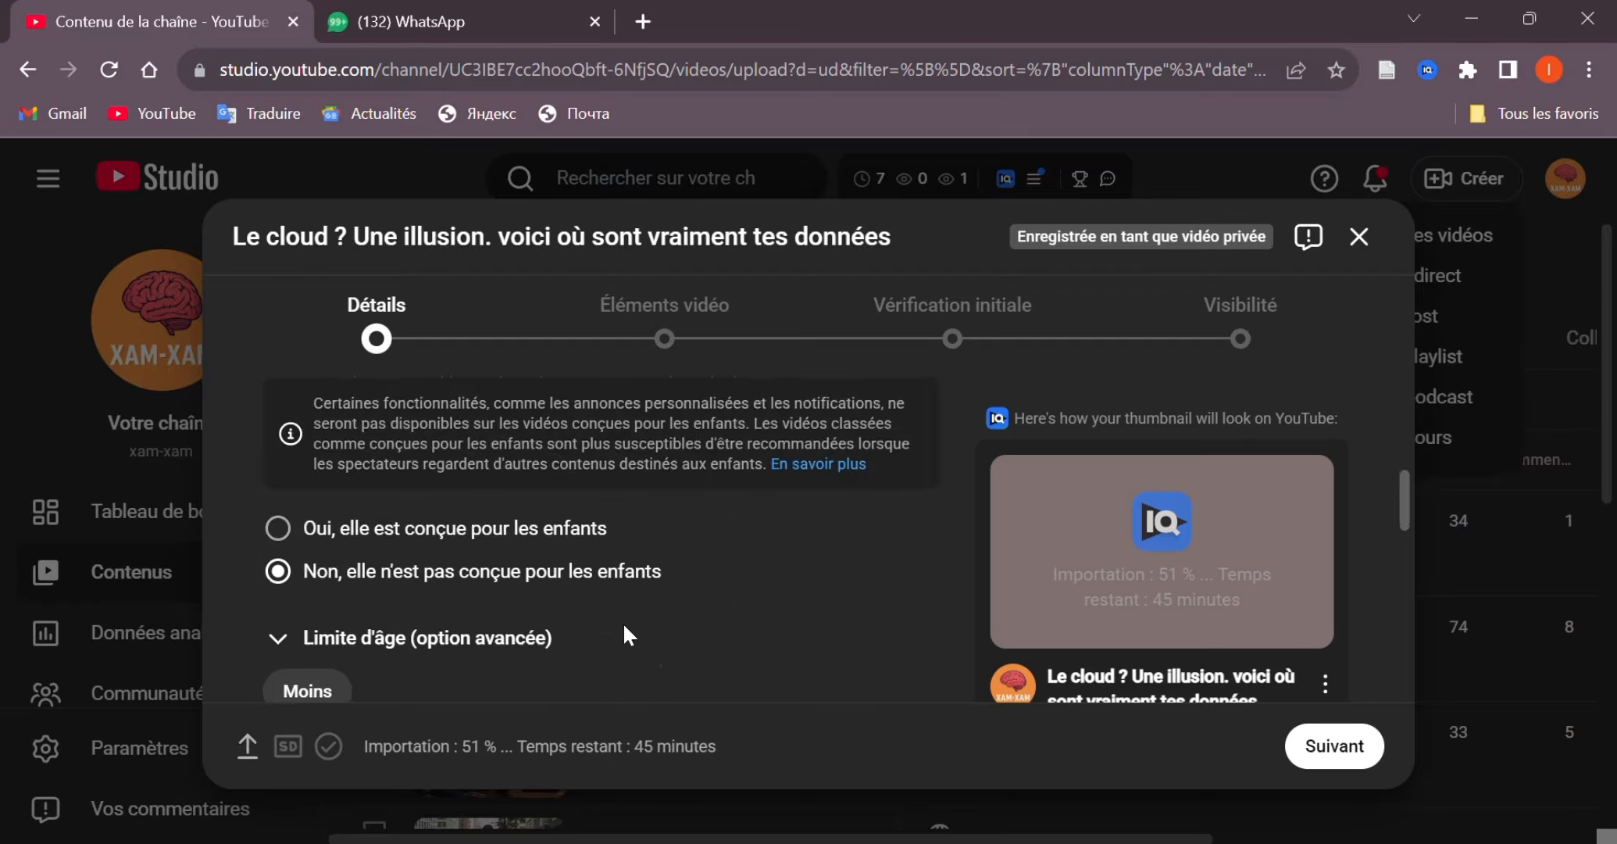
pyautogui.scroll(-6, 622, 622)
pyautogui.scroll(-6, 623, 622)
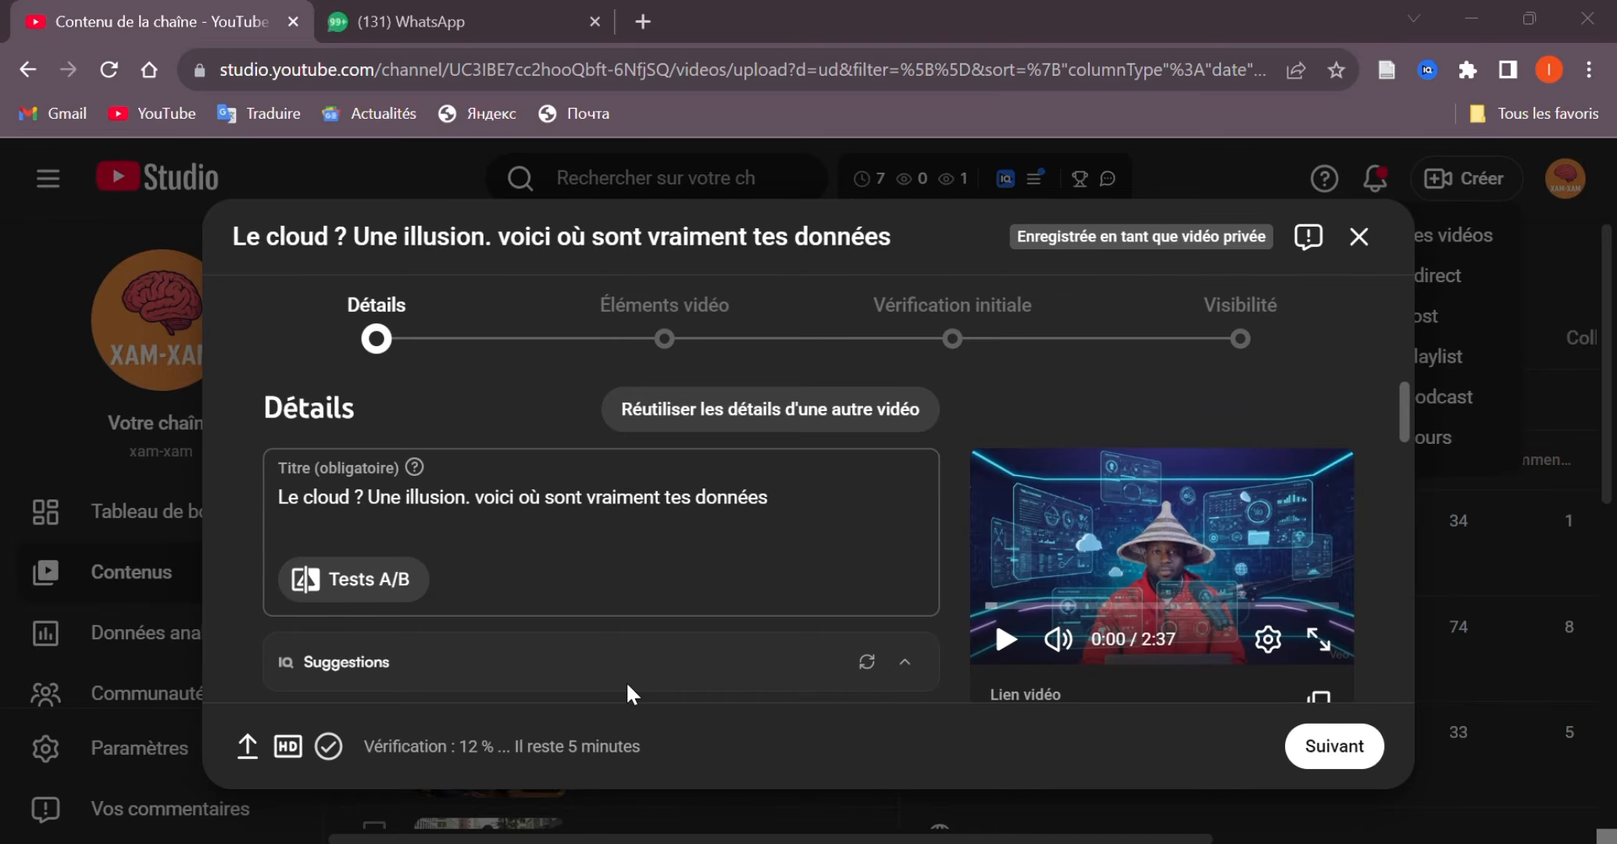
pyautogui.scroll(-8, 629, 688)
pyautogui.scroll(-8, 629, 691)
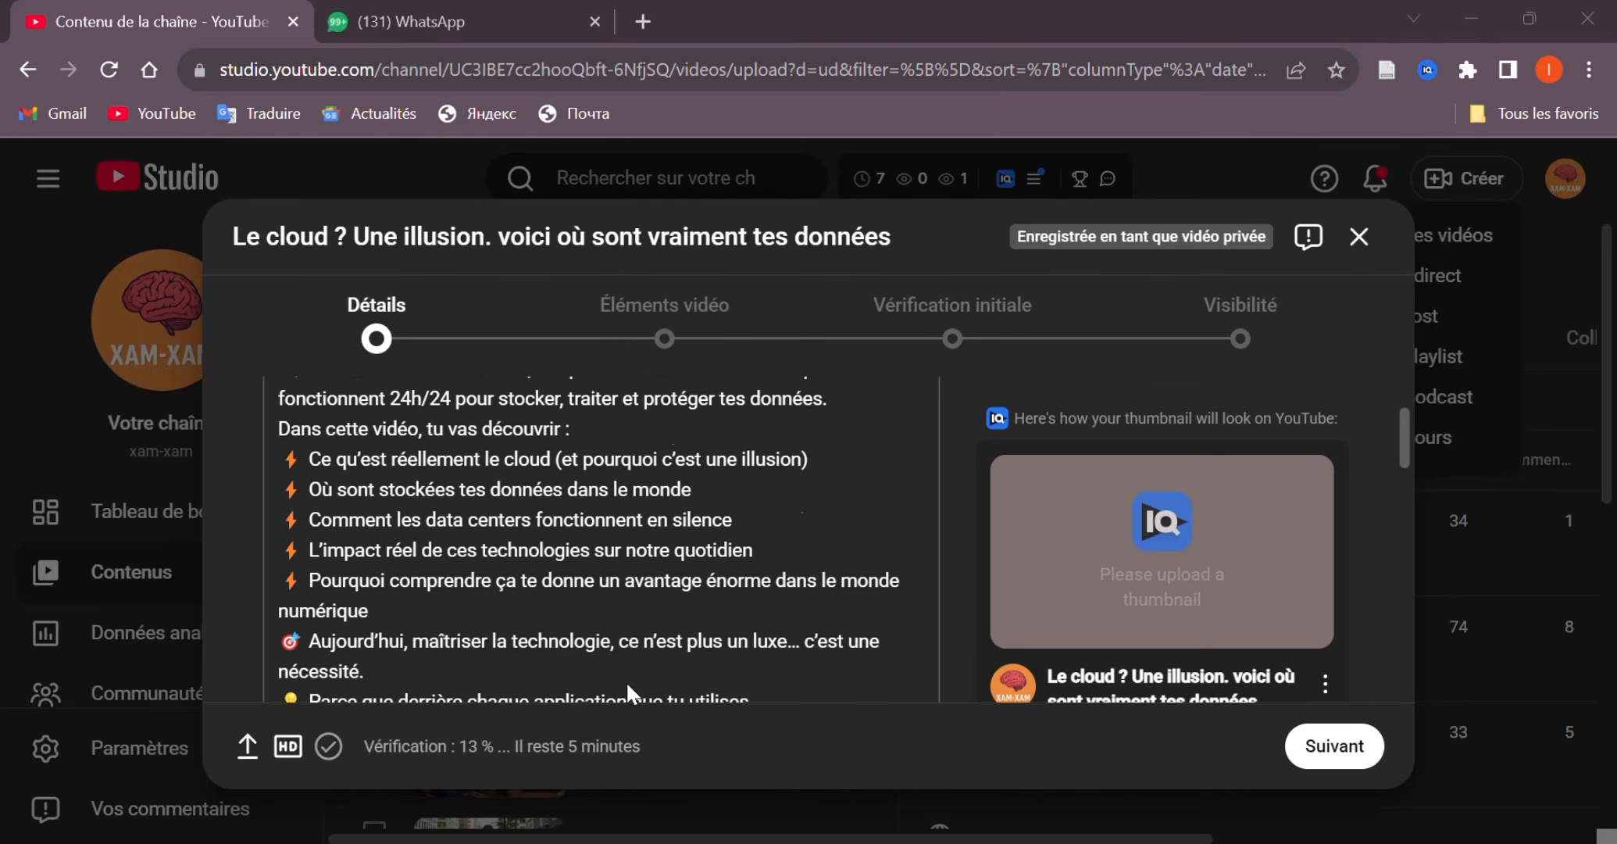
pyautogui.scroll(-4, 626, 681)
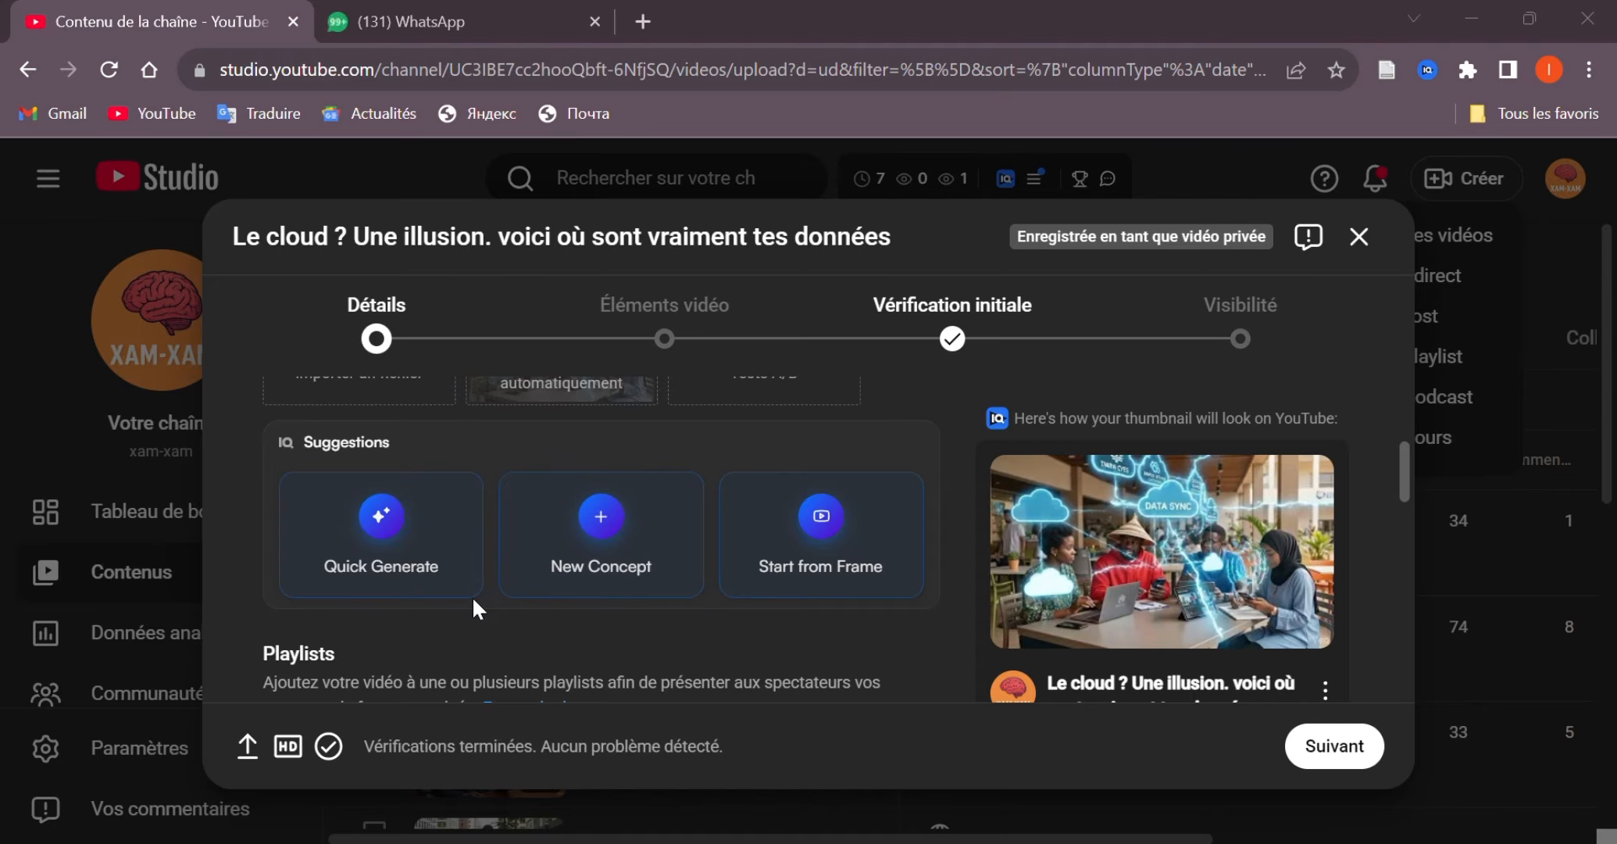
pyautogui.scroll(2, 570, 496)
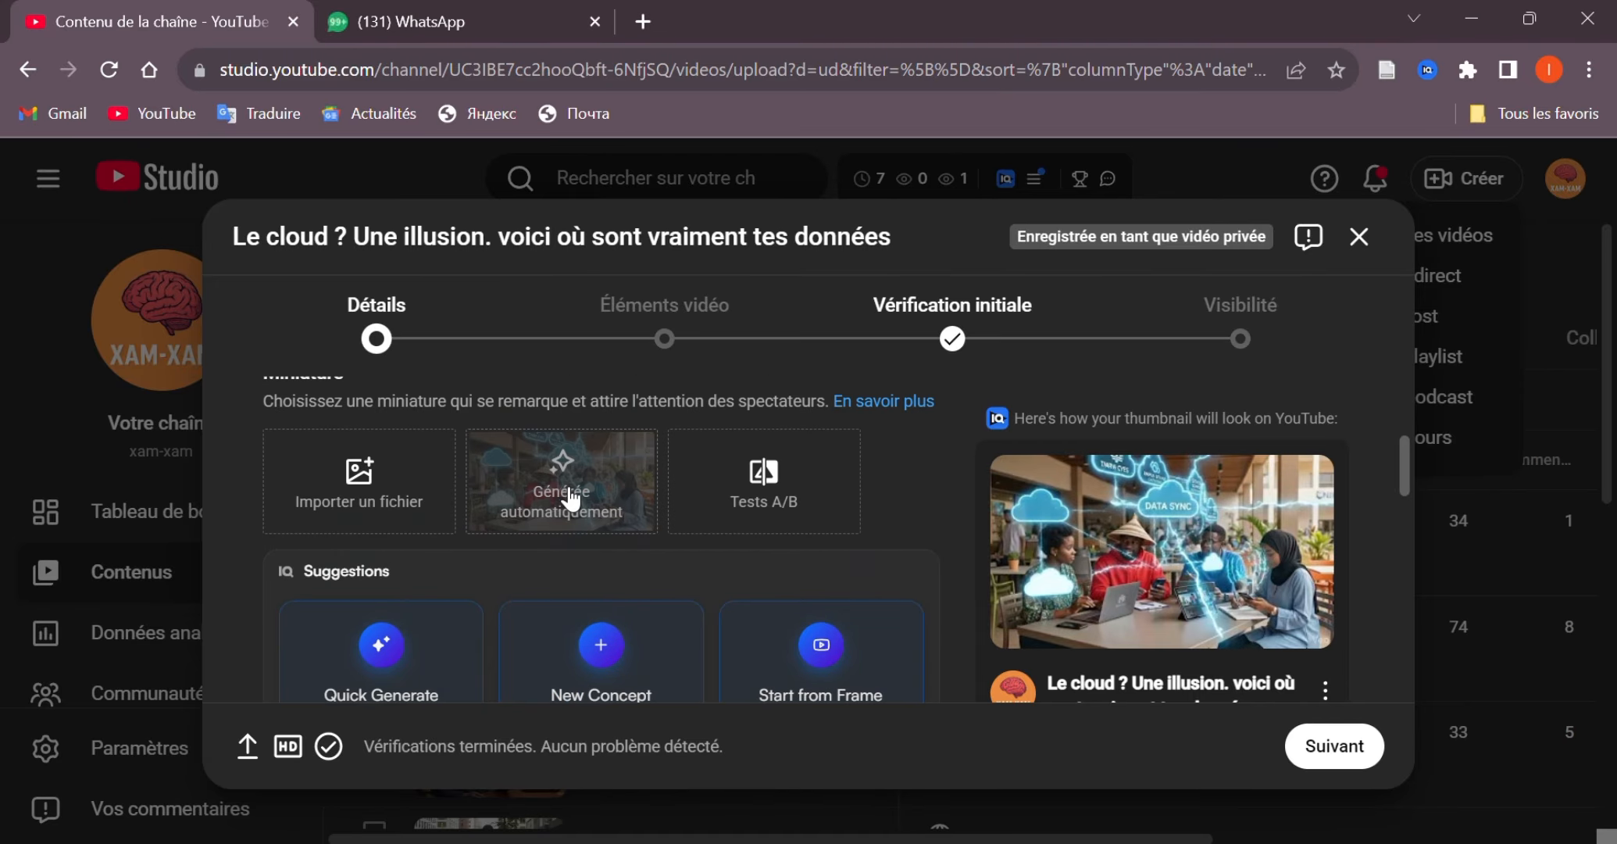
pyautogui.click(388, 483)
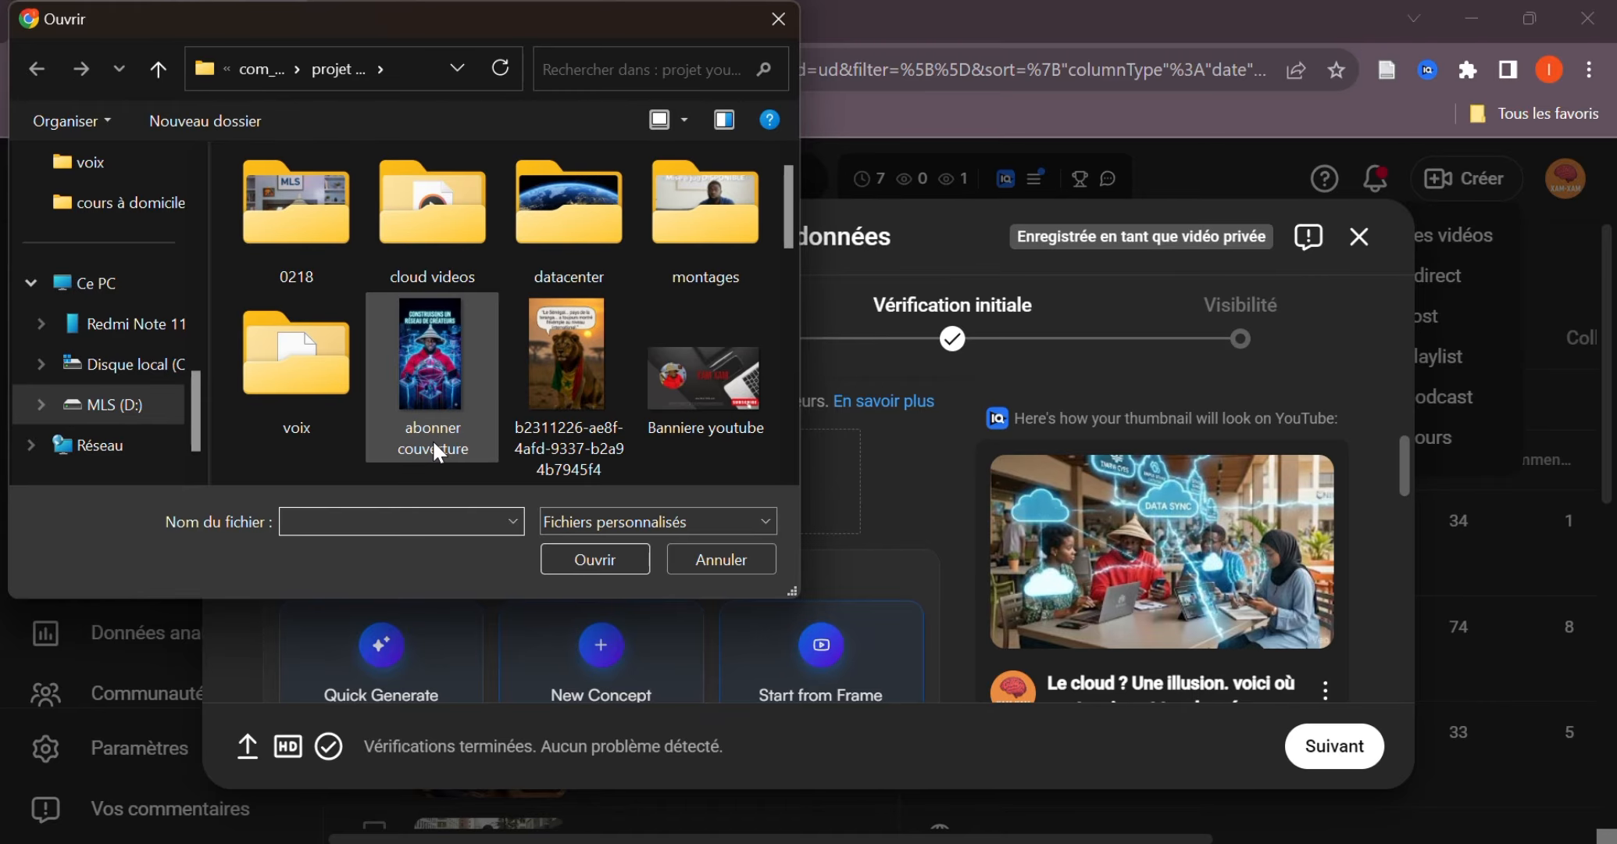
pyautogui.scroll(-3, 432, 439)
pyautogui.scroll(3, 432, 439)
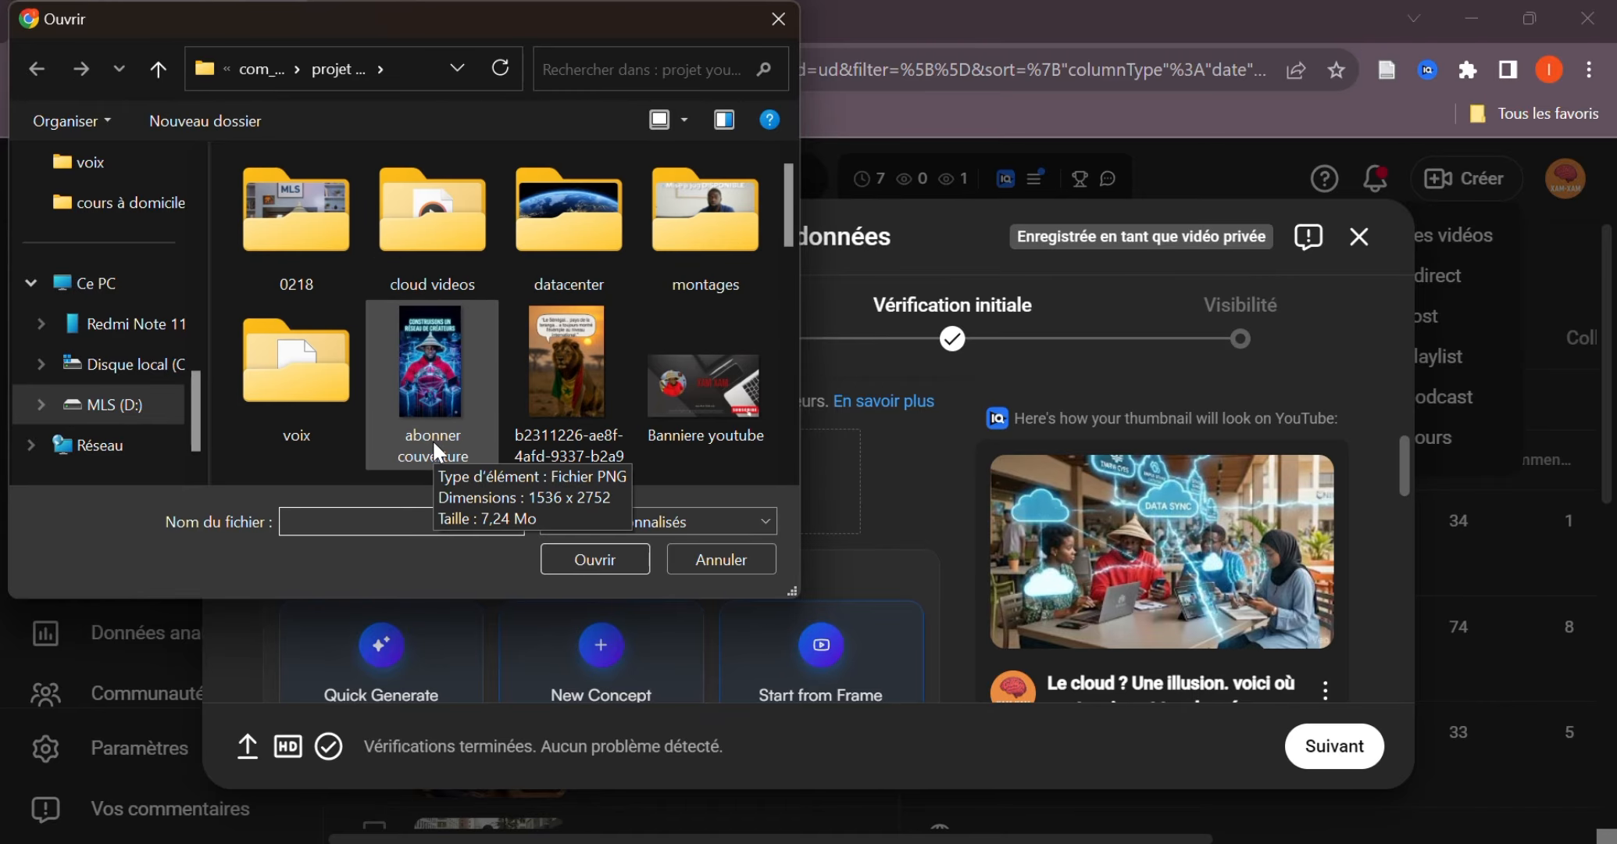
pyautogui.scroll(-5, 432, 440)
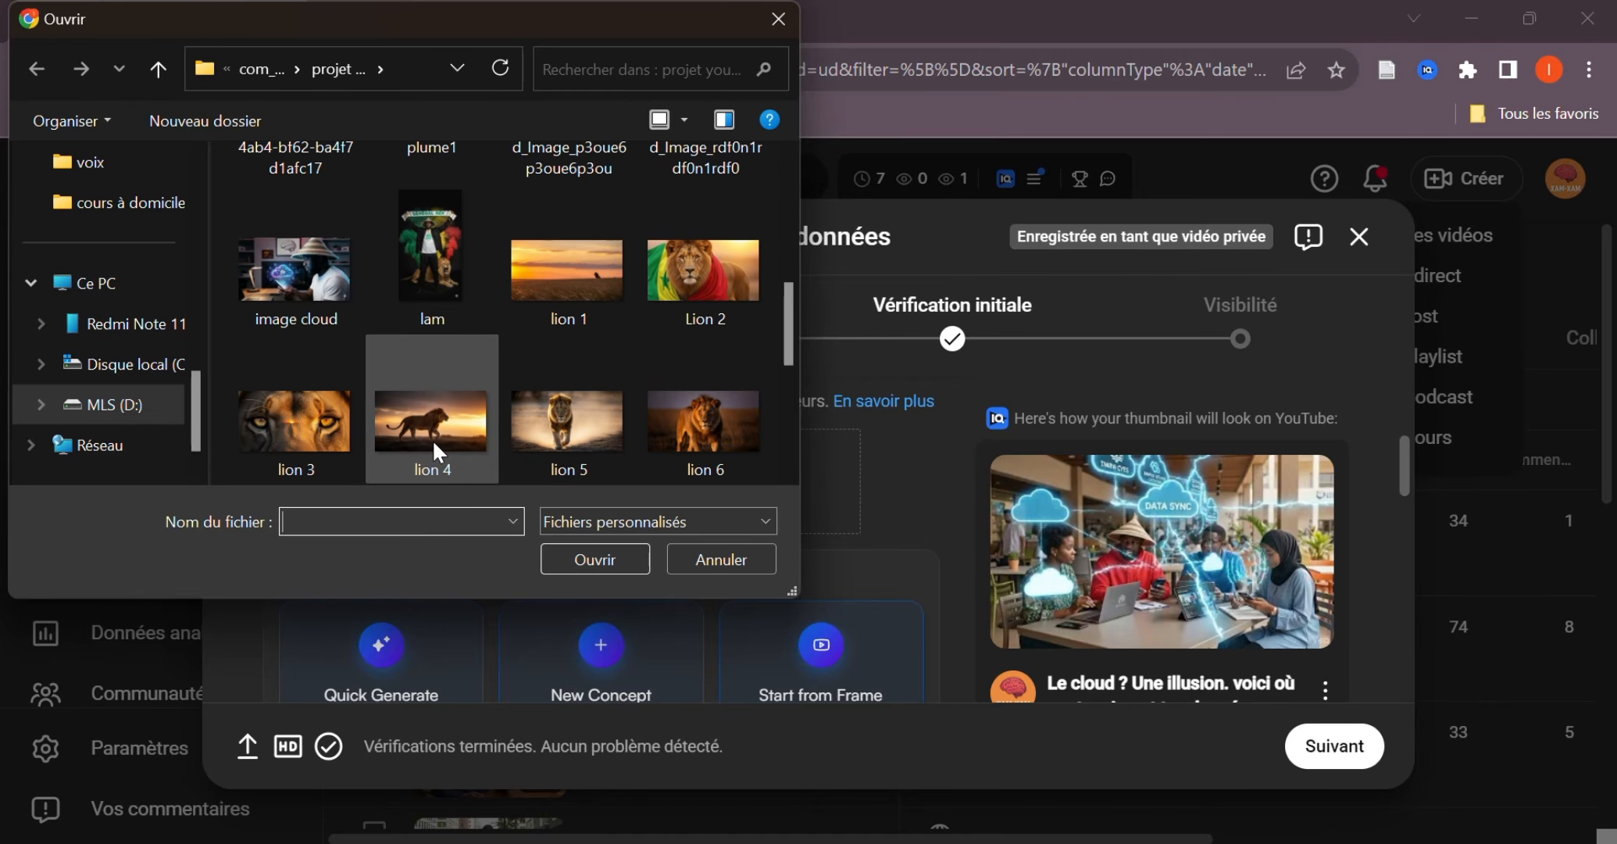
pyautogui.scroll(-2, 432, 440)
pyautogui.scroll(5, 432, 440)
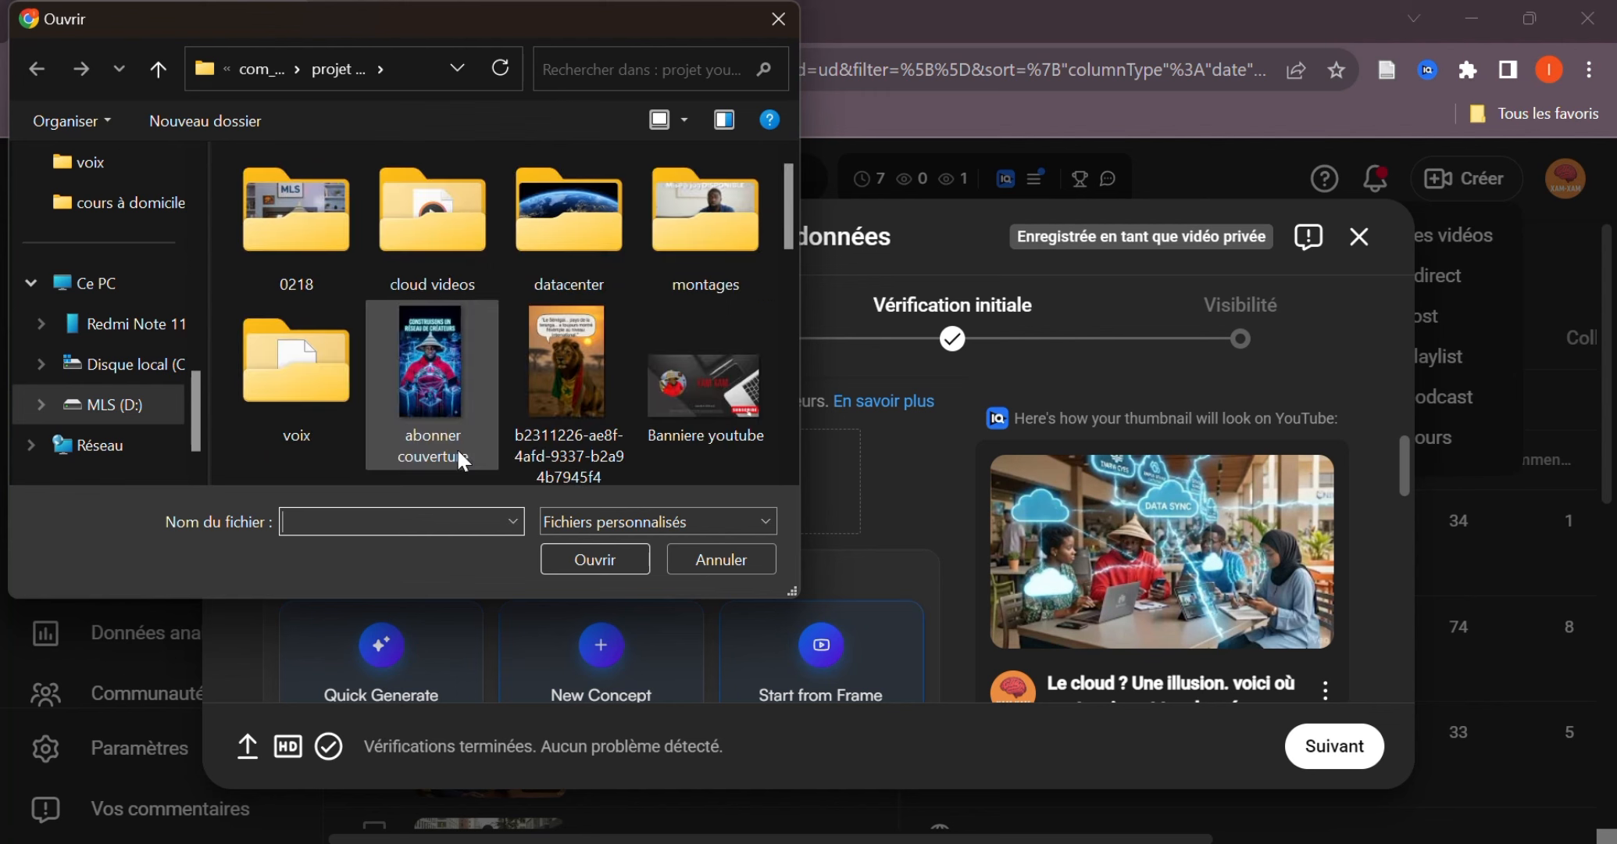
pyautogui.click(711, 560)
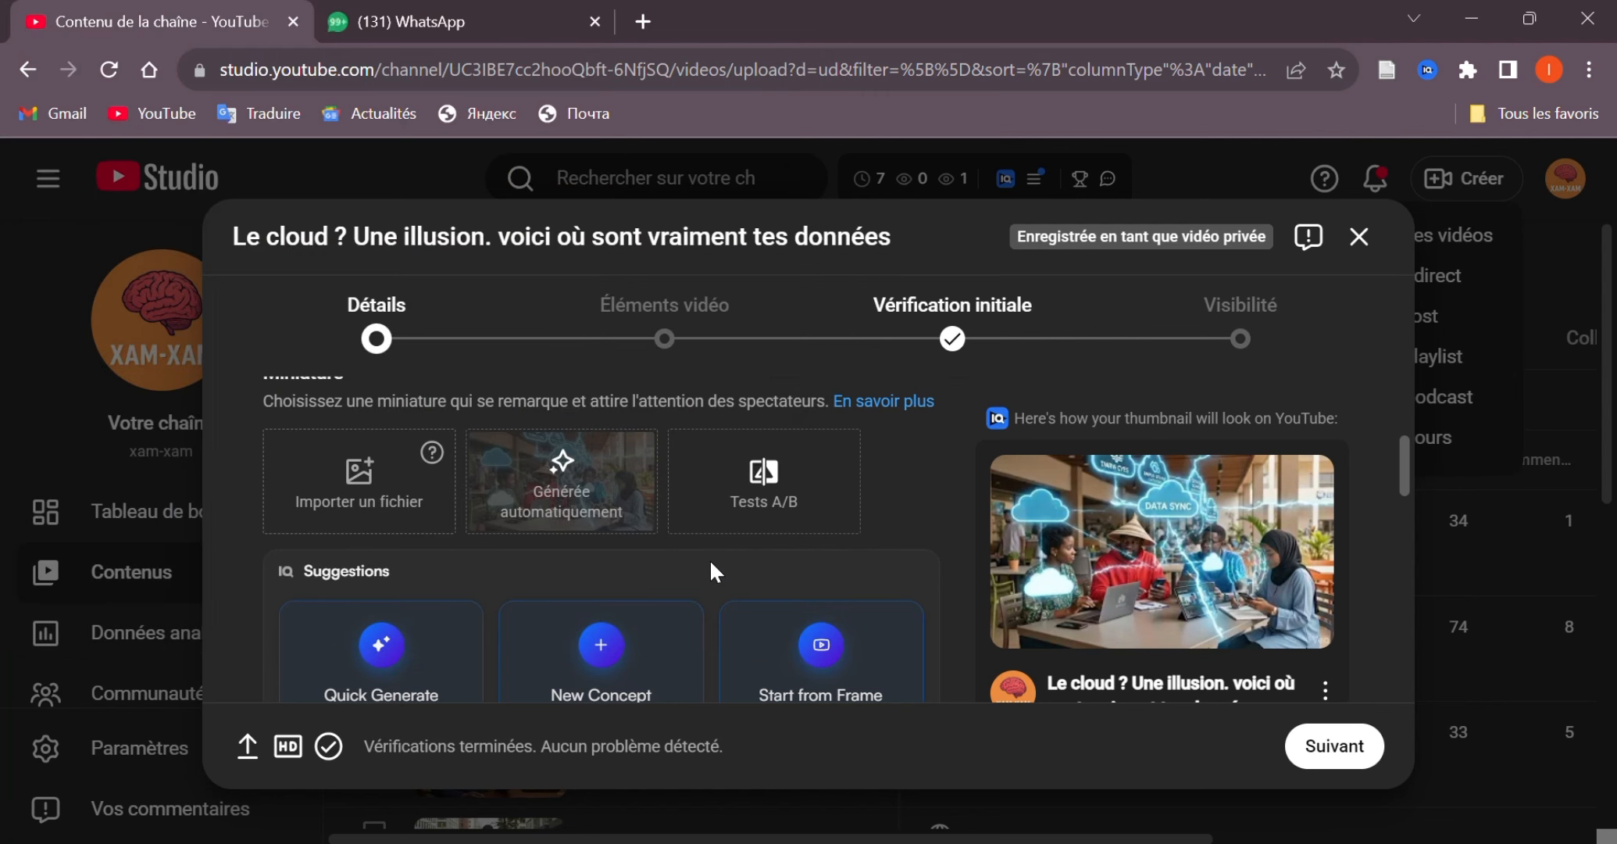
# Step: Review the playlist, audience, paid promotion, altered content, collaboration and automatic chapter settings of the video
pyautogui.scroll(-4, 626, 579)
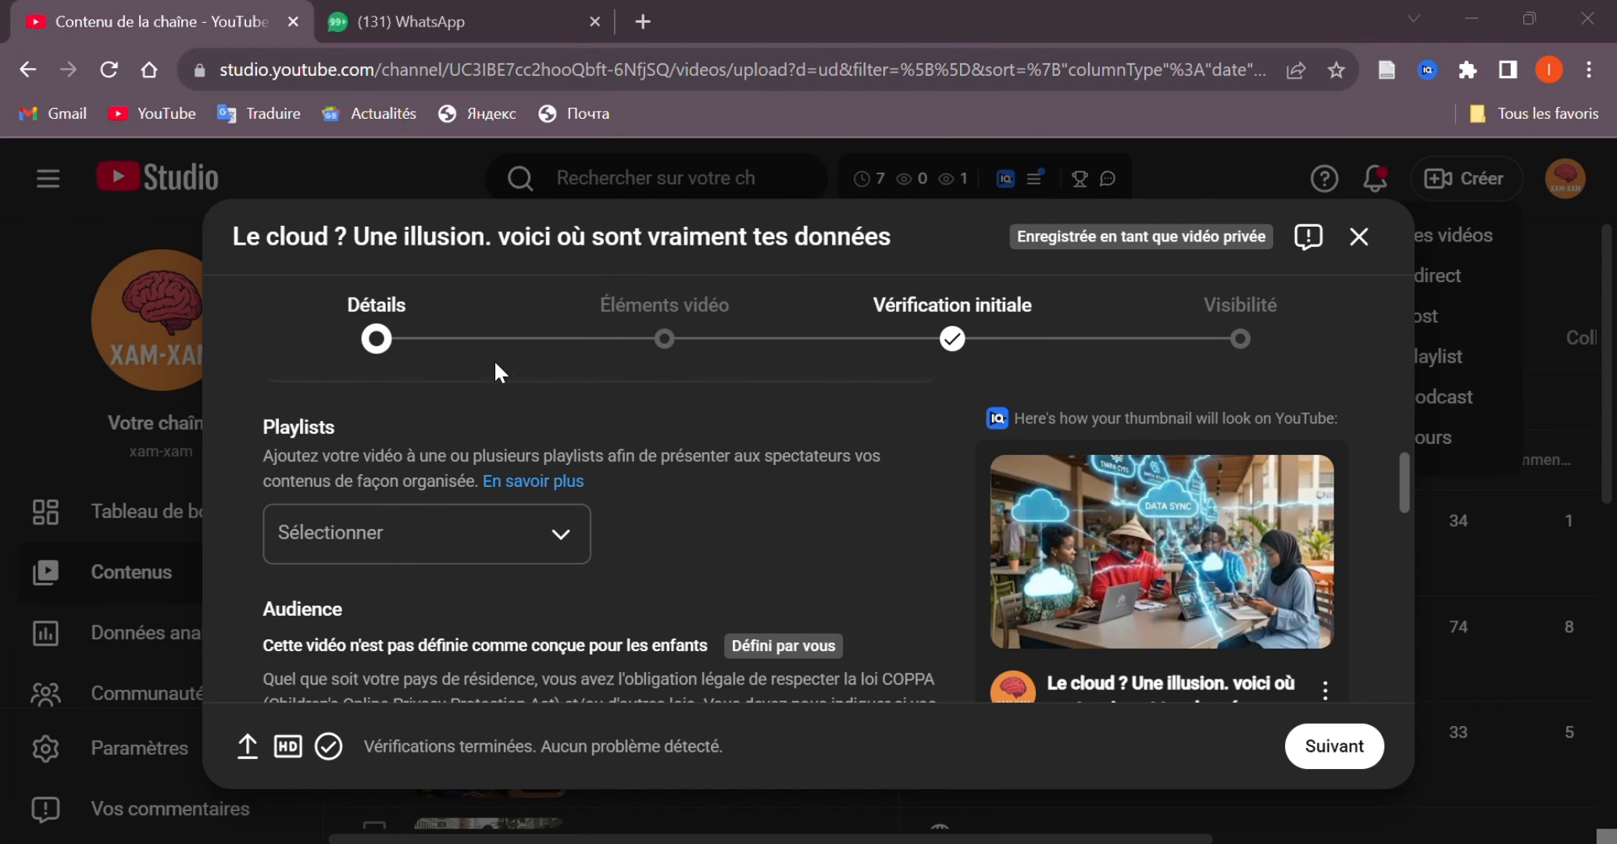
pyautogui.scroll(-5, 655, 614)
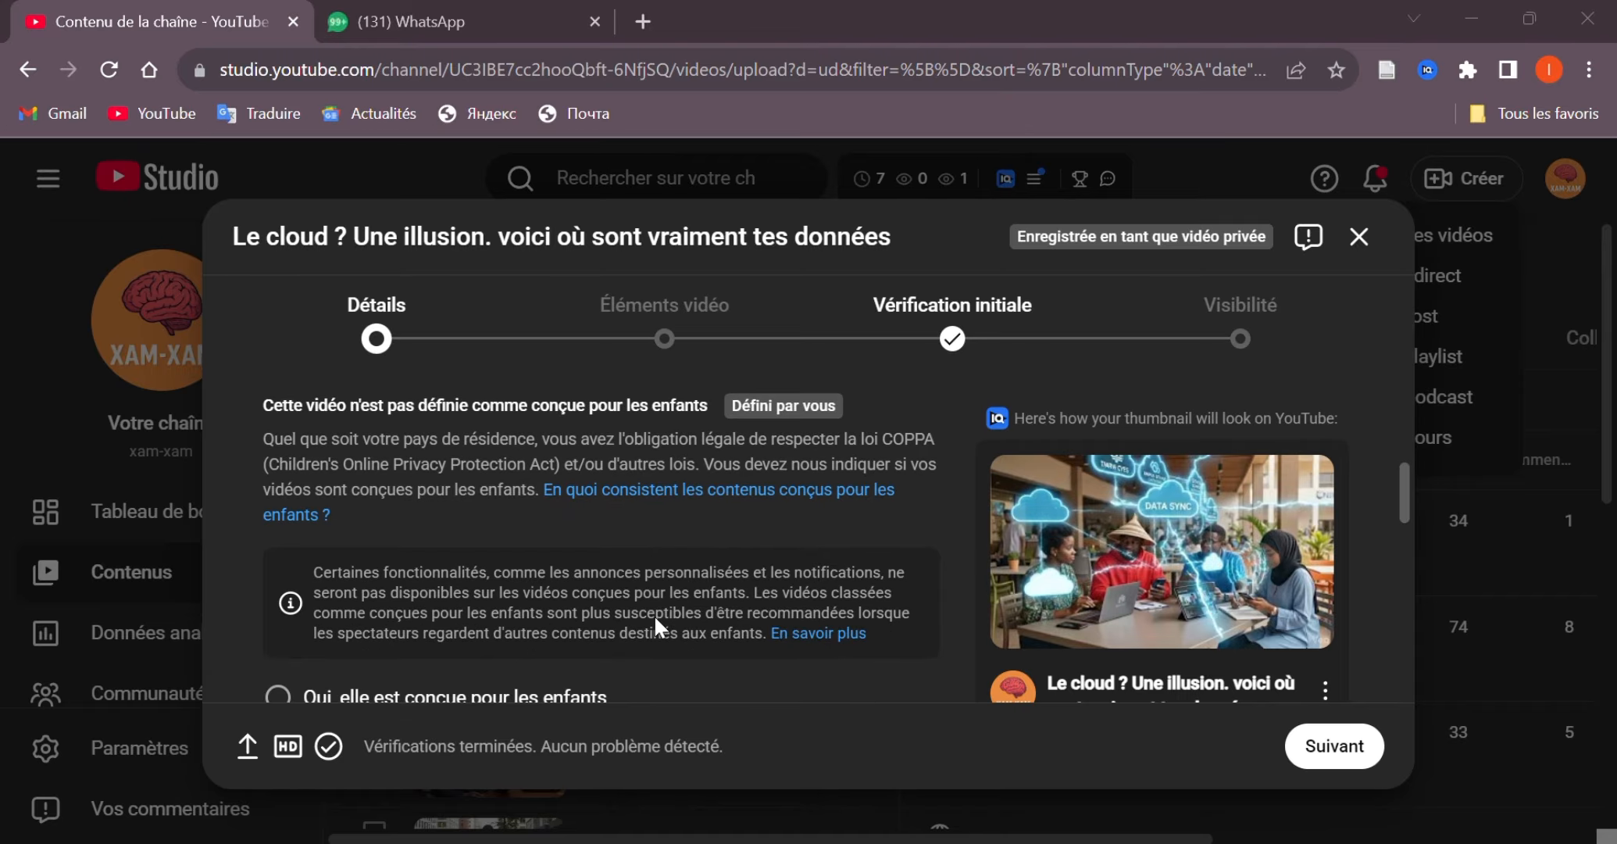
pyautogui.scroll(1, 648, 614)
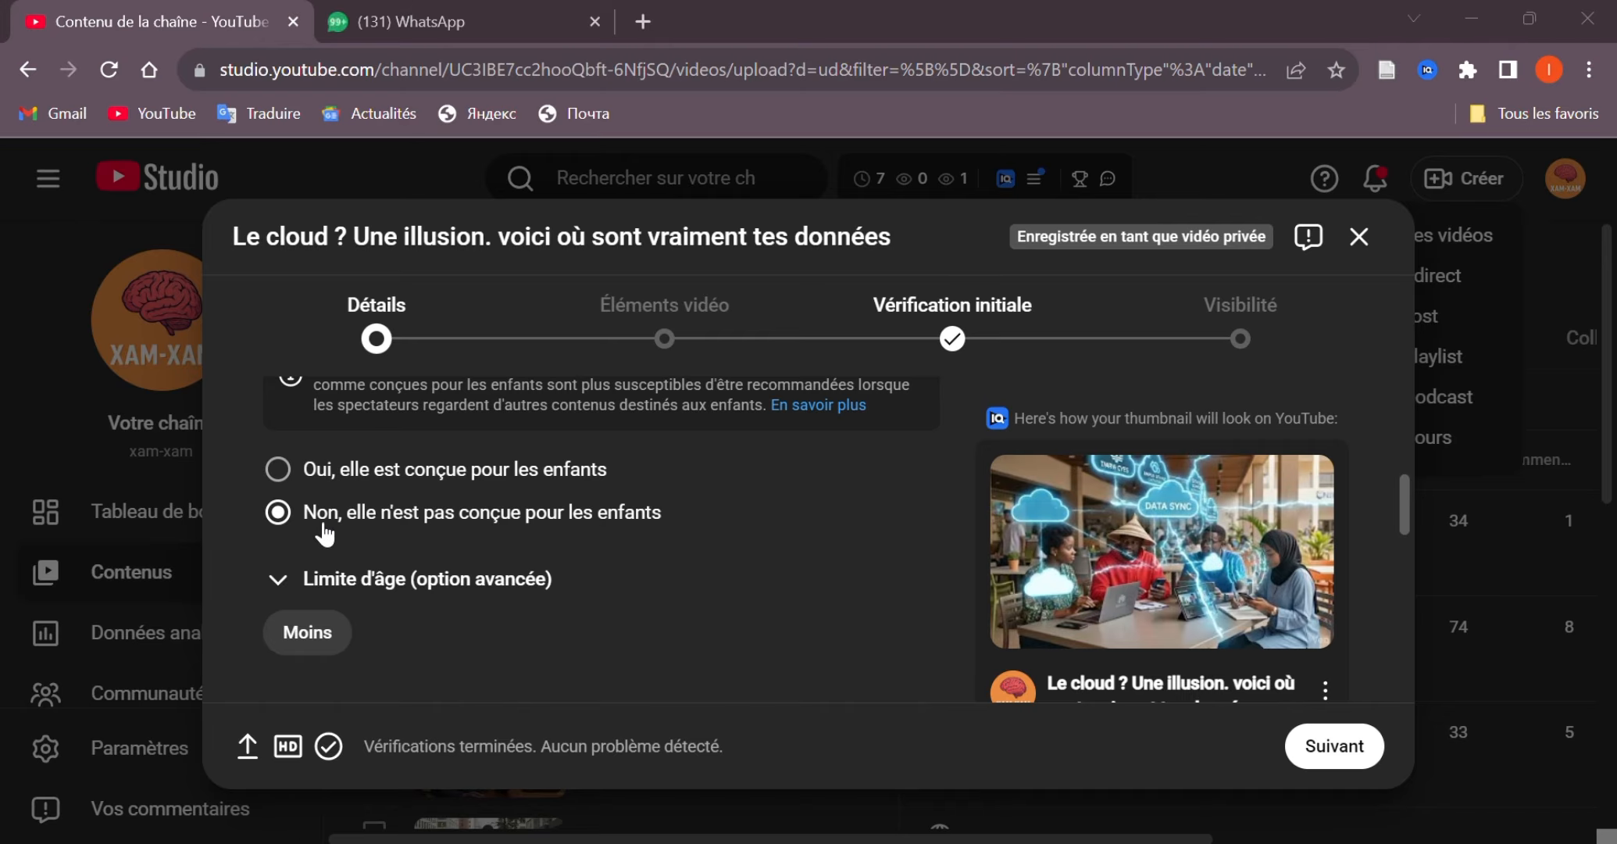
pyautogui.scroll(-1, 623, 578)
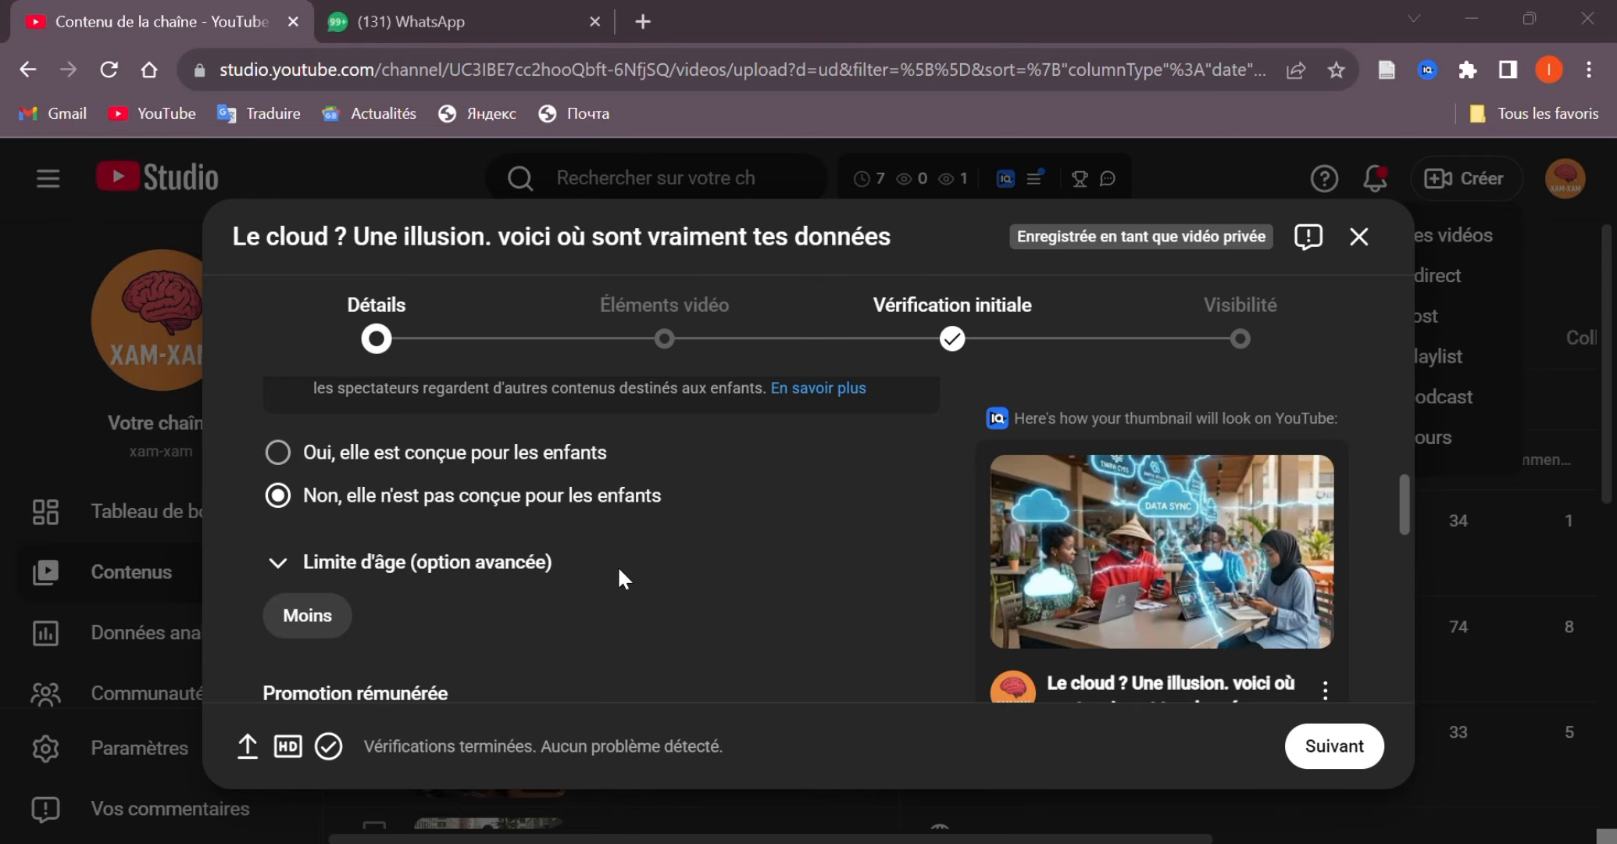
pyautogui.scroll(-3, 619, 578)
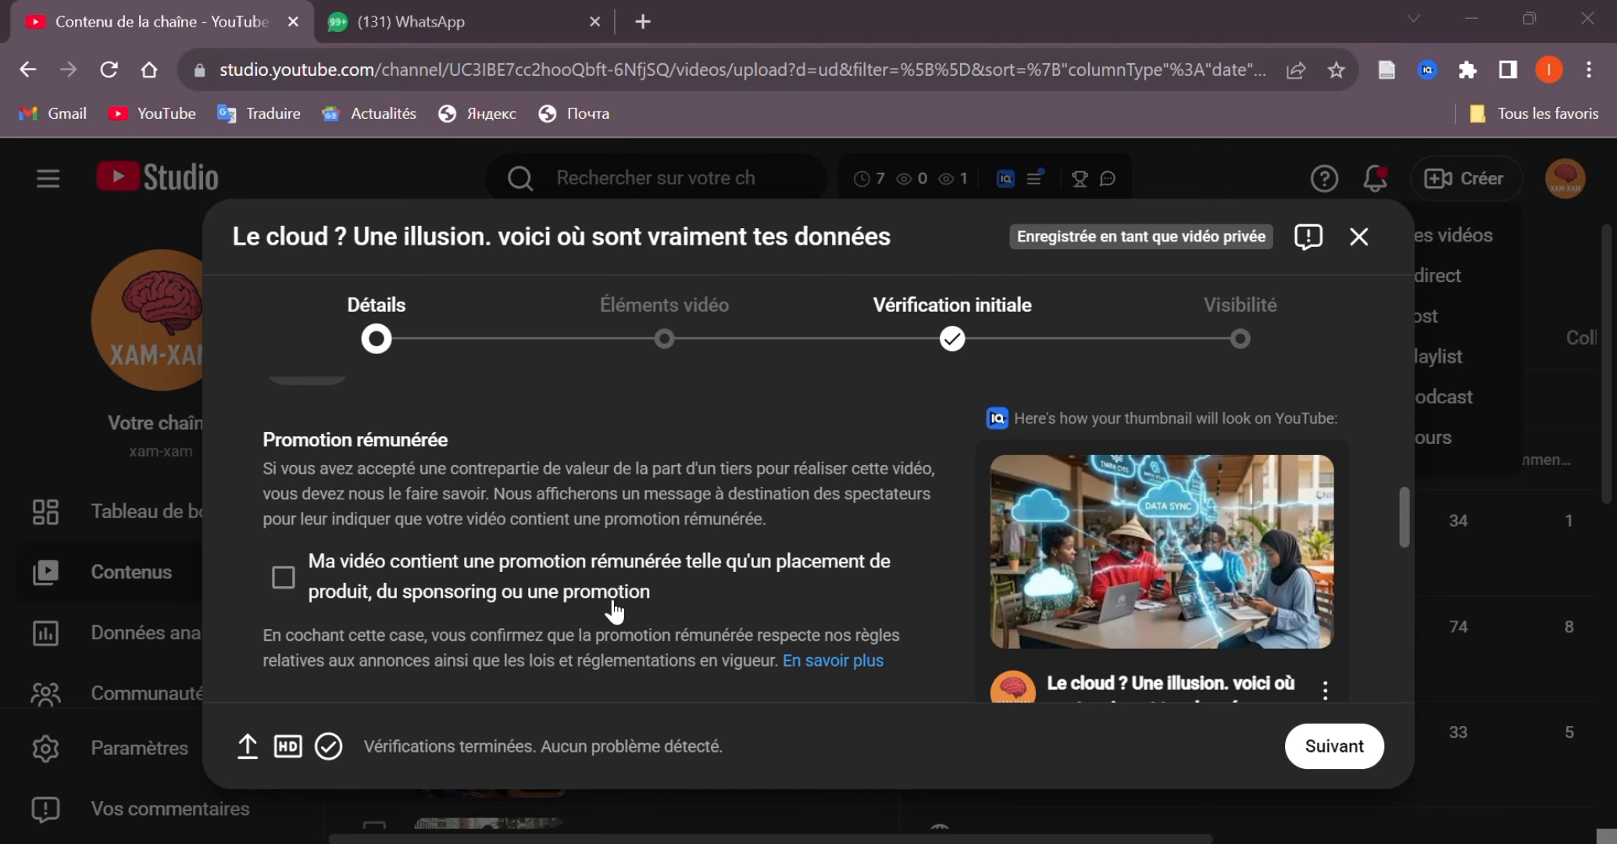
pyautogui.scroll(-5, 646, 615)
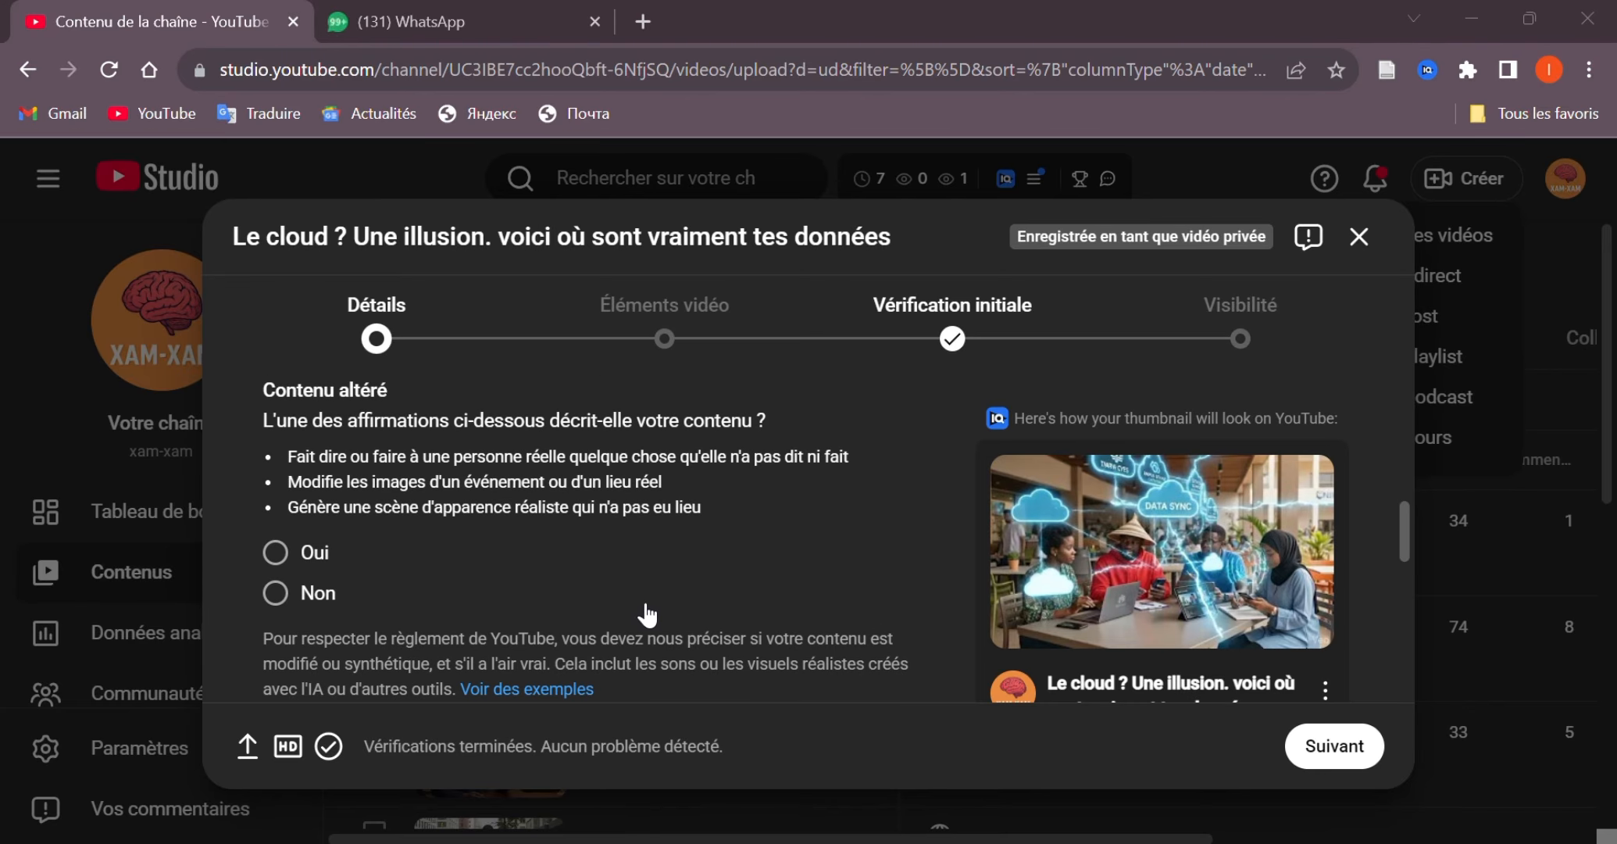
pyautogui.scroll(1, 645, 615)
pyautogui.scroll(-4, 645, 615)
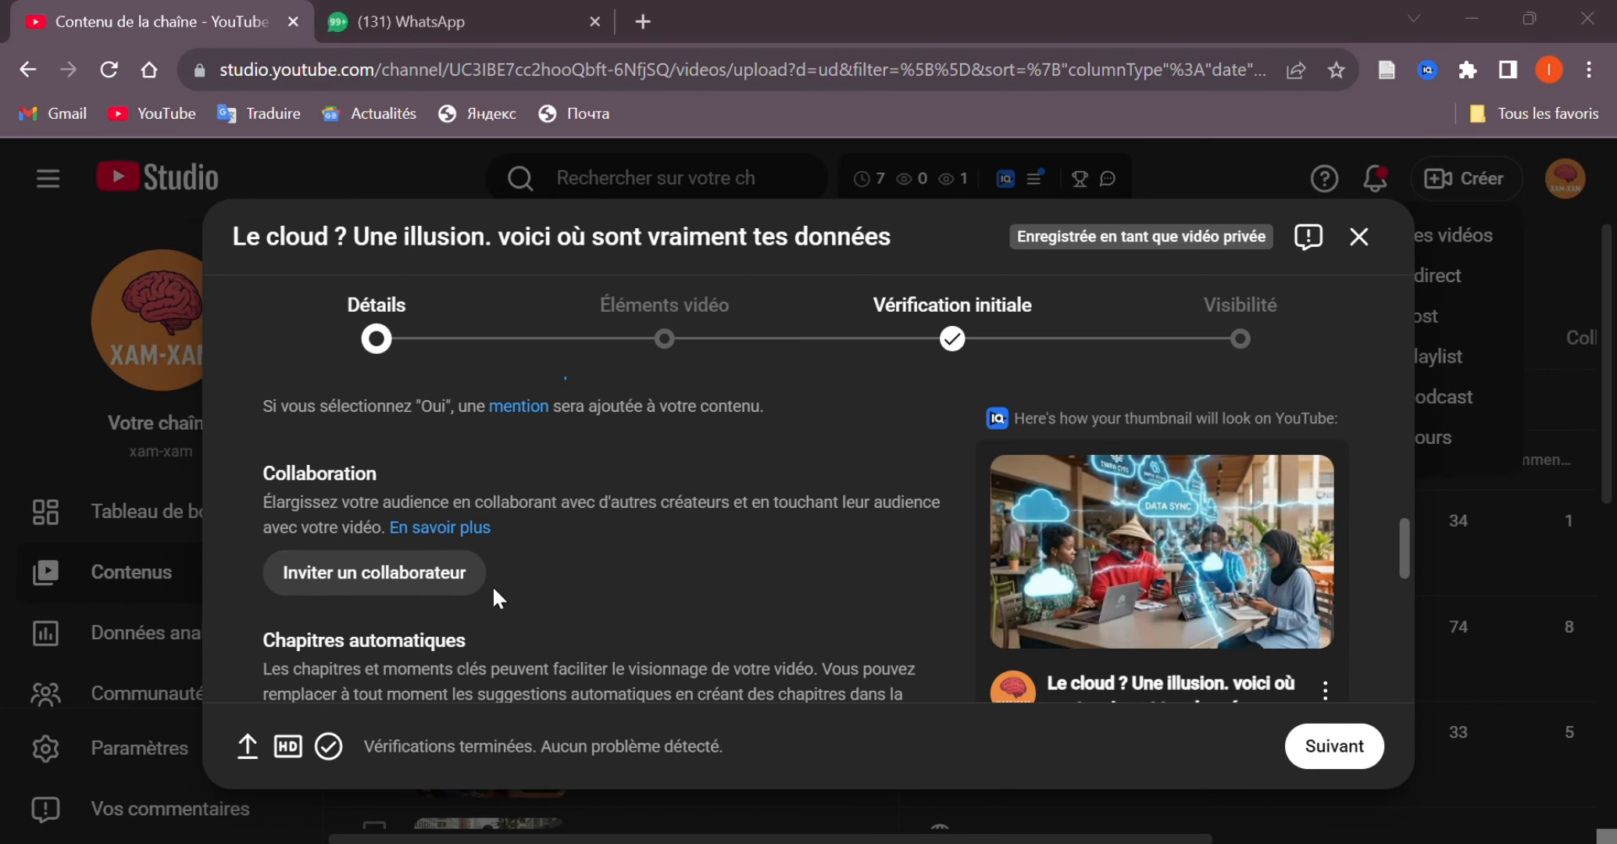
pyautogui.scroll(-5, 575, 599)
pyautogui.scroll(-4, 575, 599)
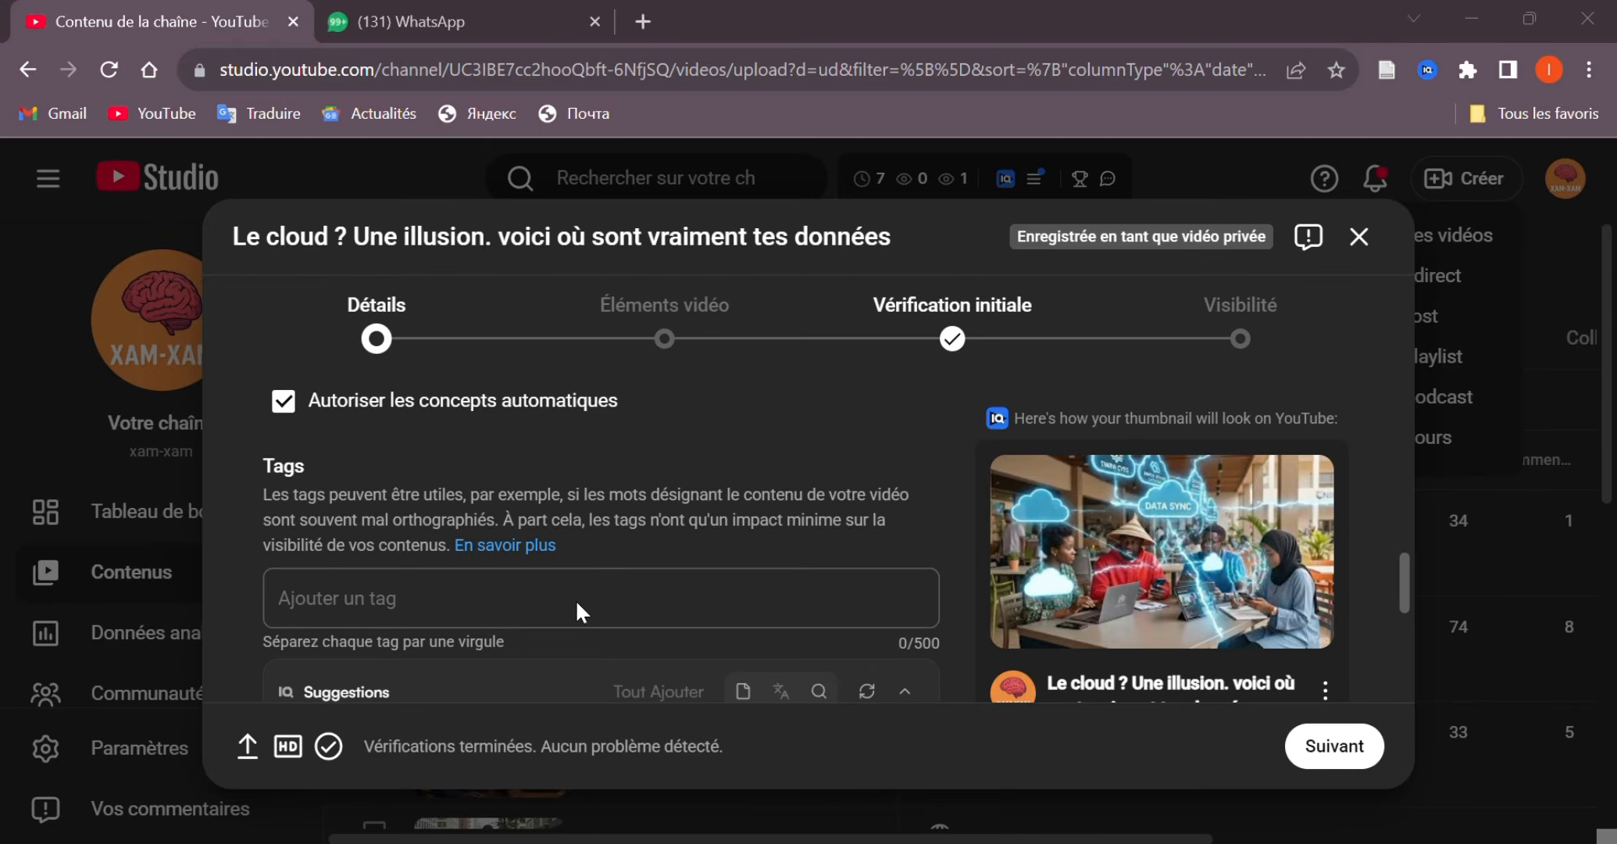
# Step: Add the video tags #DataCenter, #TechExplained, #Technologie, #Internet, #DigitalAfrica, #XamXam, #Education, #Innovation, #FutureTech and #newdeal
pyautogui.scroll(-1, 575, 599)
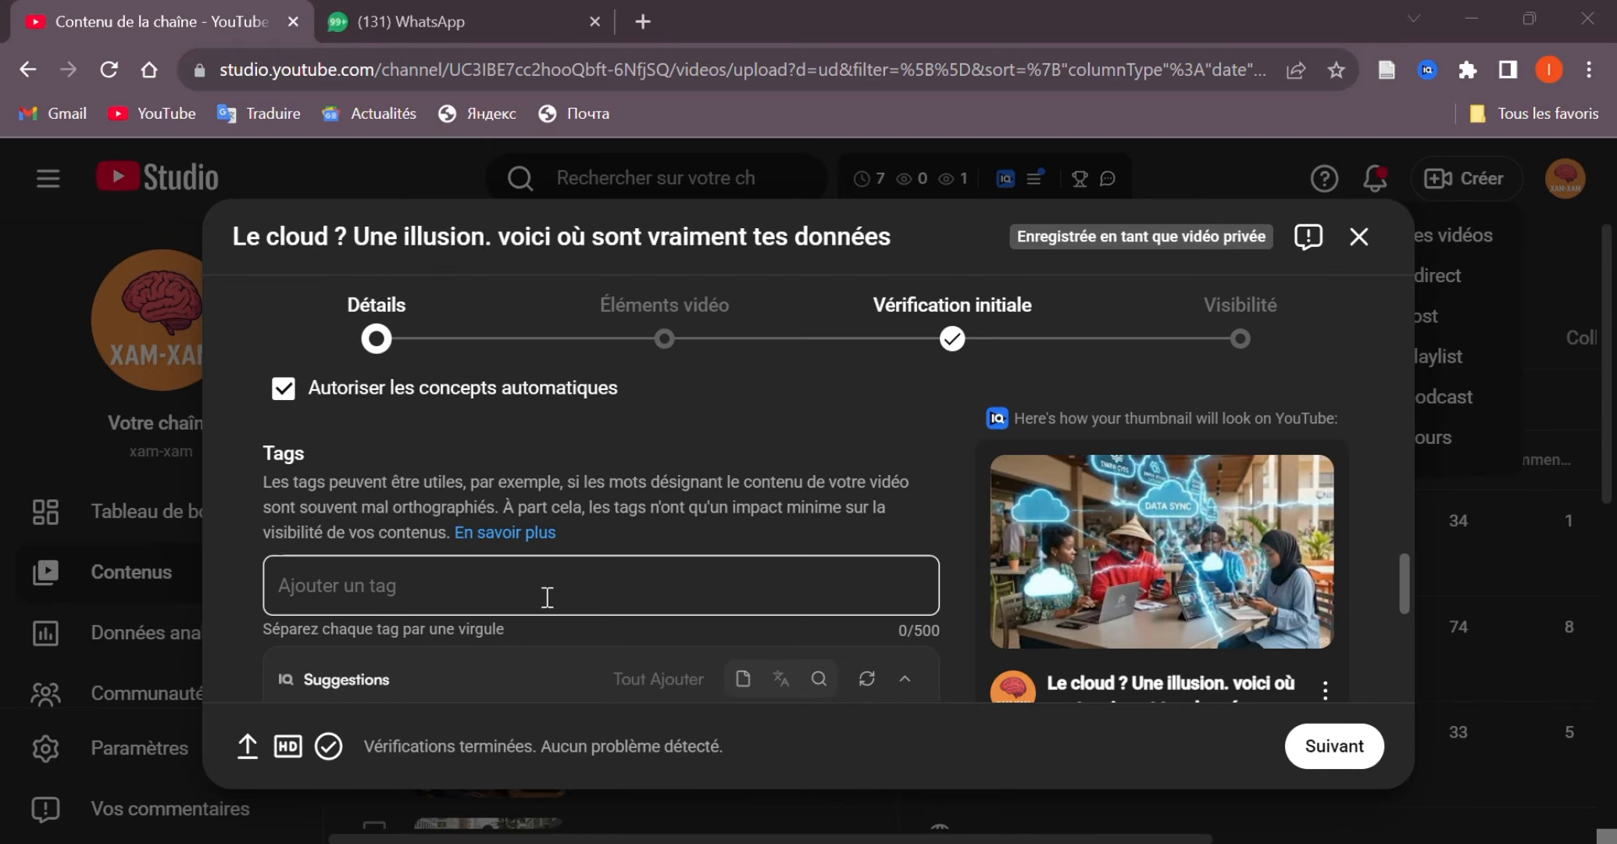
pyautogui.click(548, 598)
pyautogui.write('#DataCenter, #TechExplained, #Technologie, #Internet, #DigitalAfrica, #XamXam, #Education, #Innovation, #FutureTech, #newdeal')
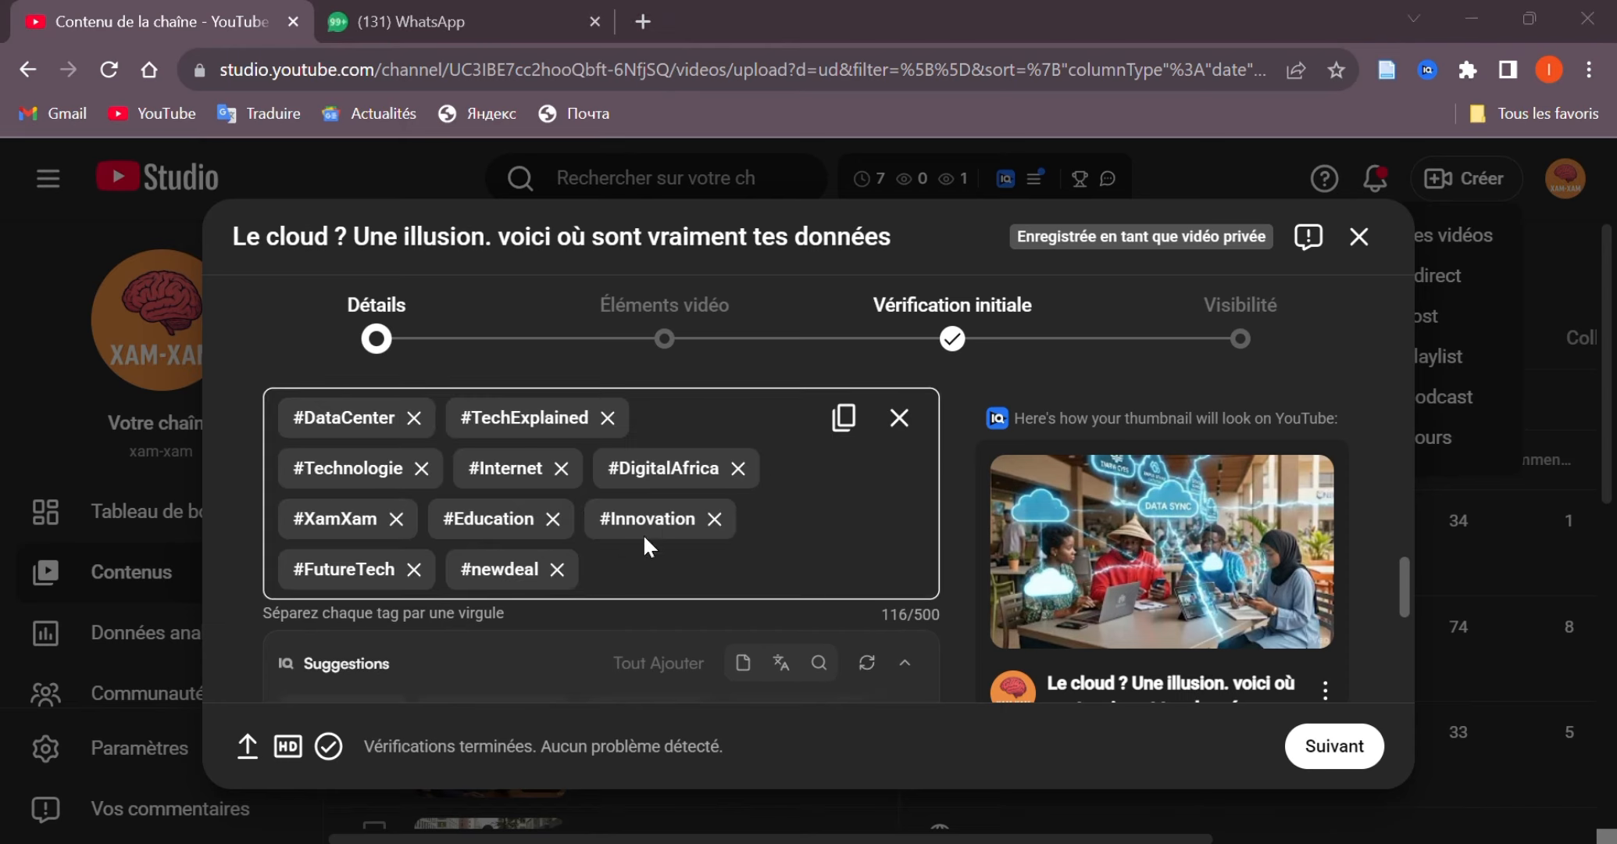
# Step: Recheck the remaining video details and continue to the video elements stage of the upload
pyautogui.scroll(-4, 759, 552)
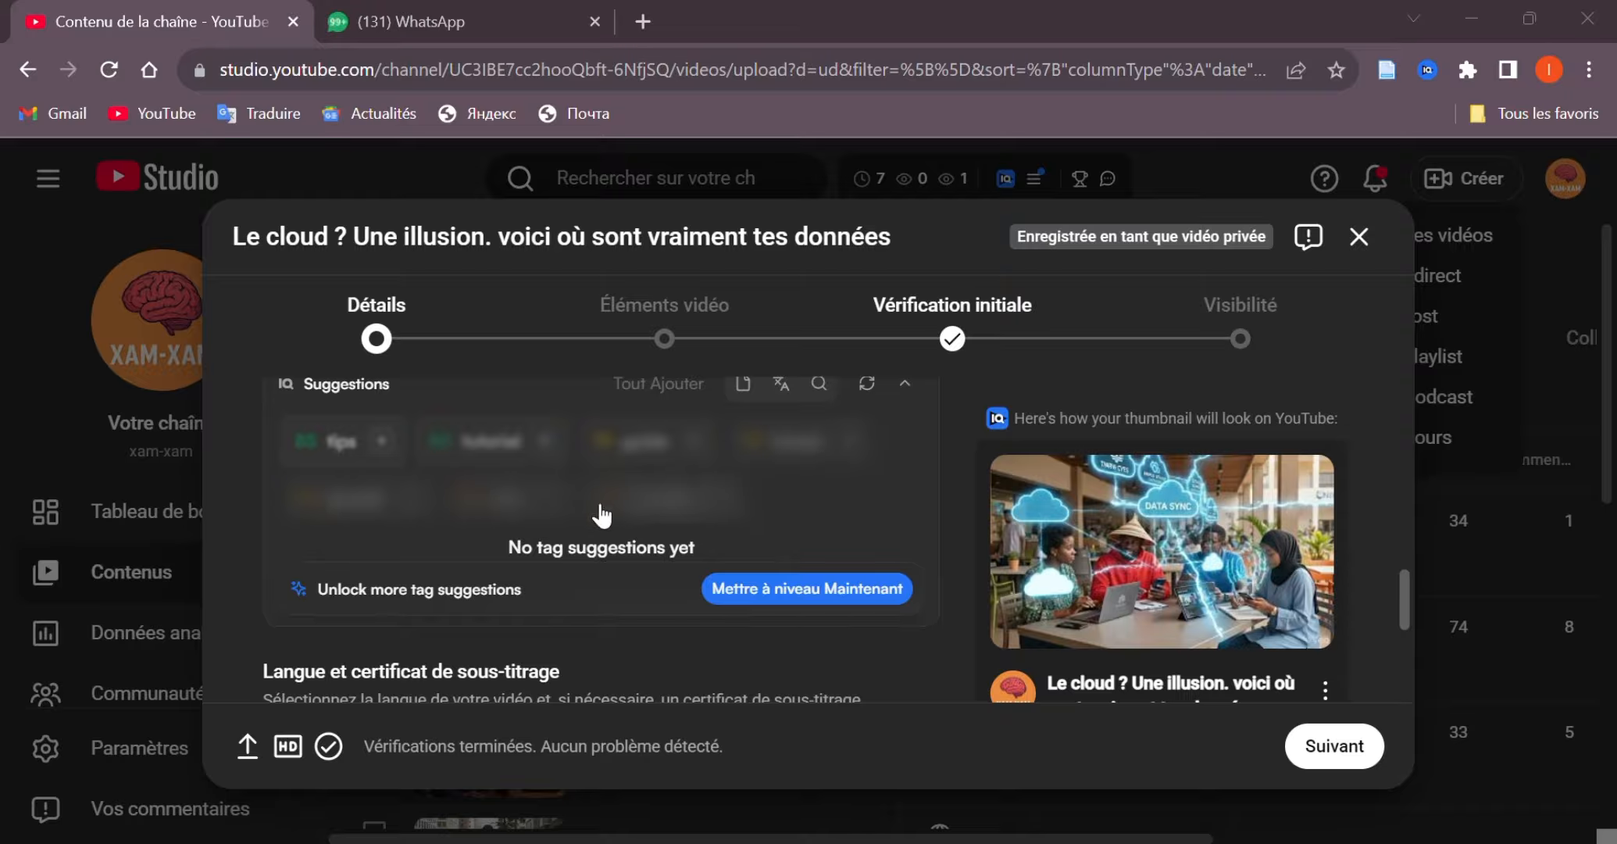
pyautogui.scroll(4, 577, 563)
pyautogui.scroll(10, 578, 563)
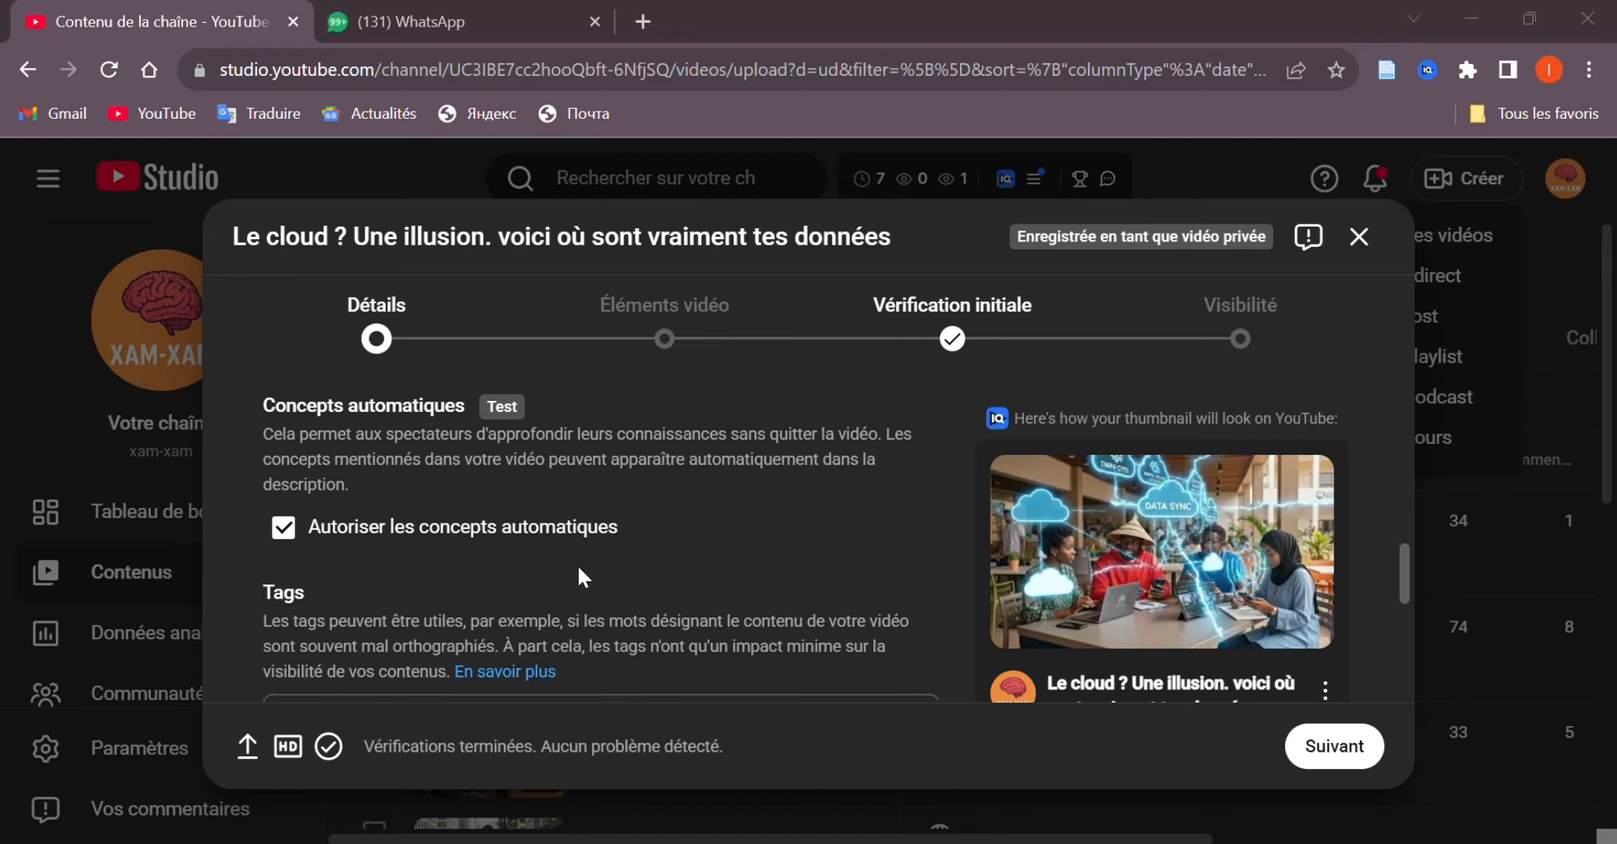
pyautogui.scroll(-15, 578, 563)
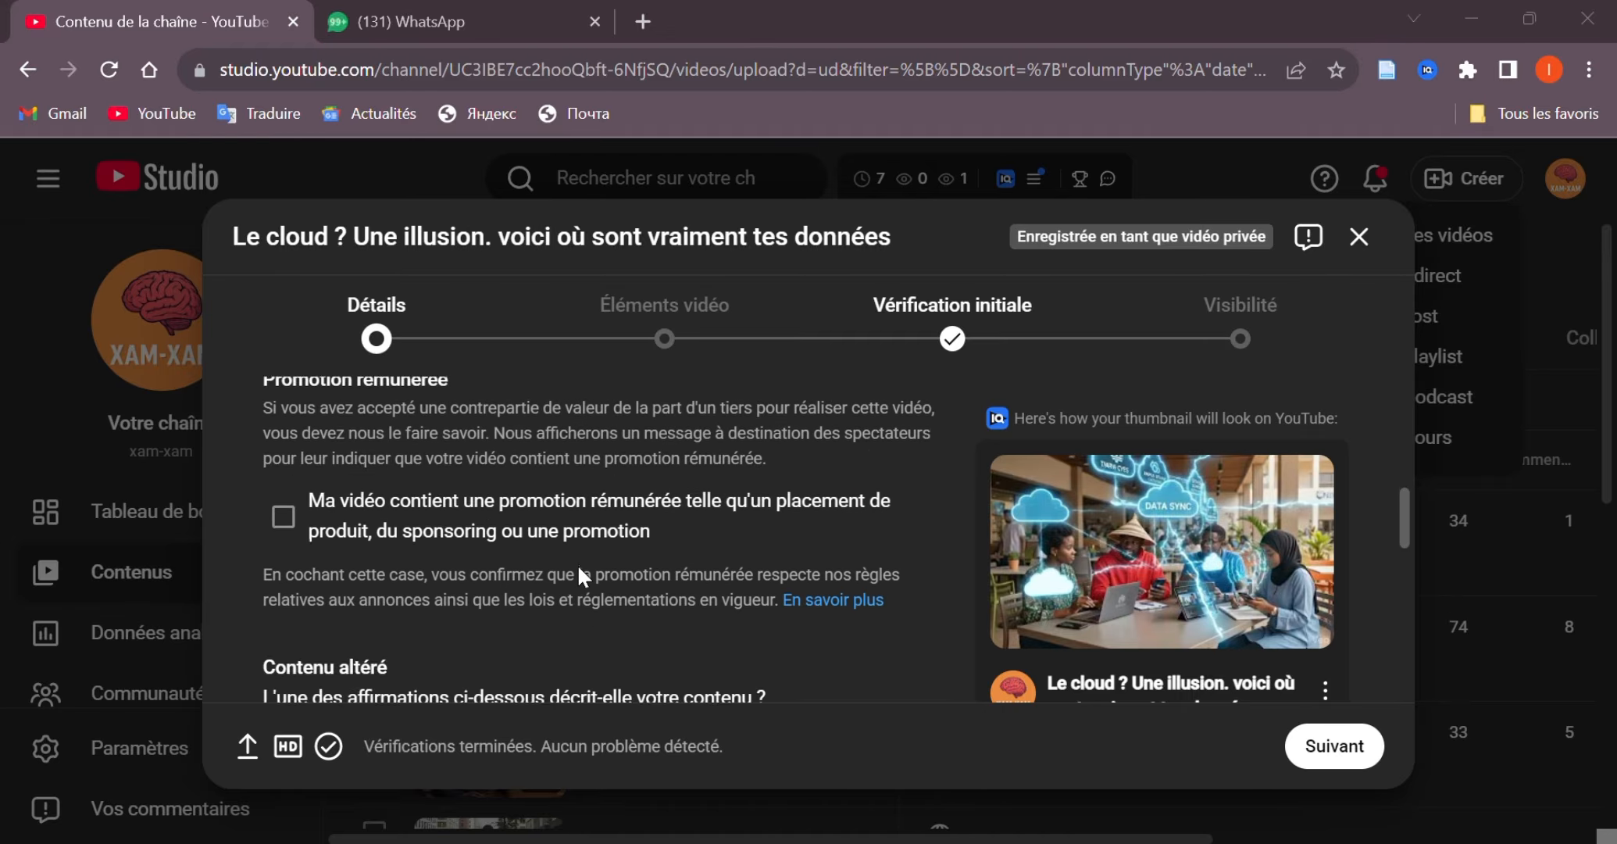
pyautogui.click(1333, 742)
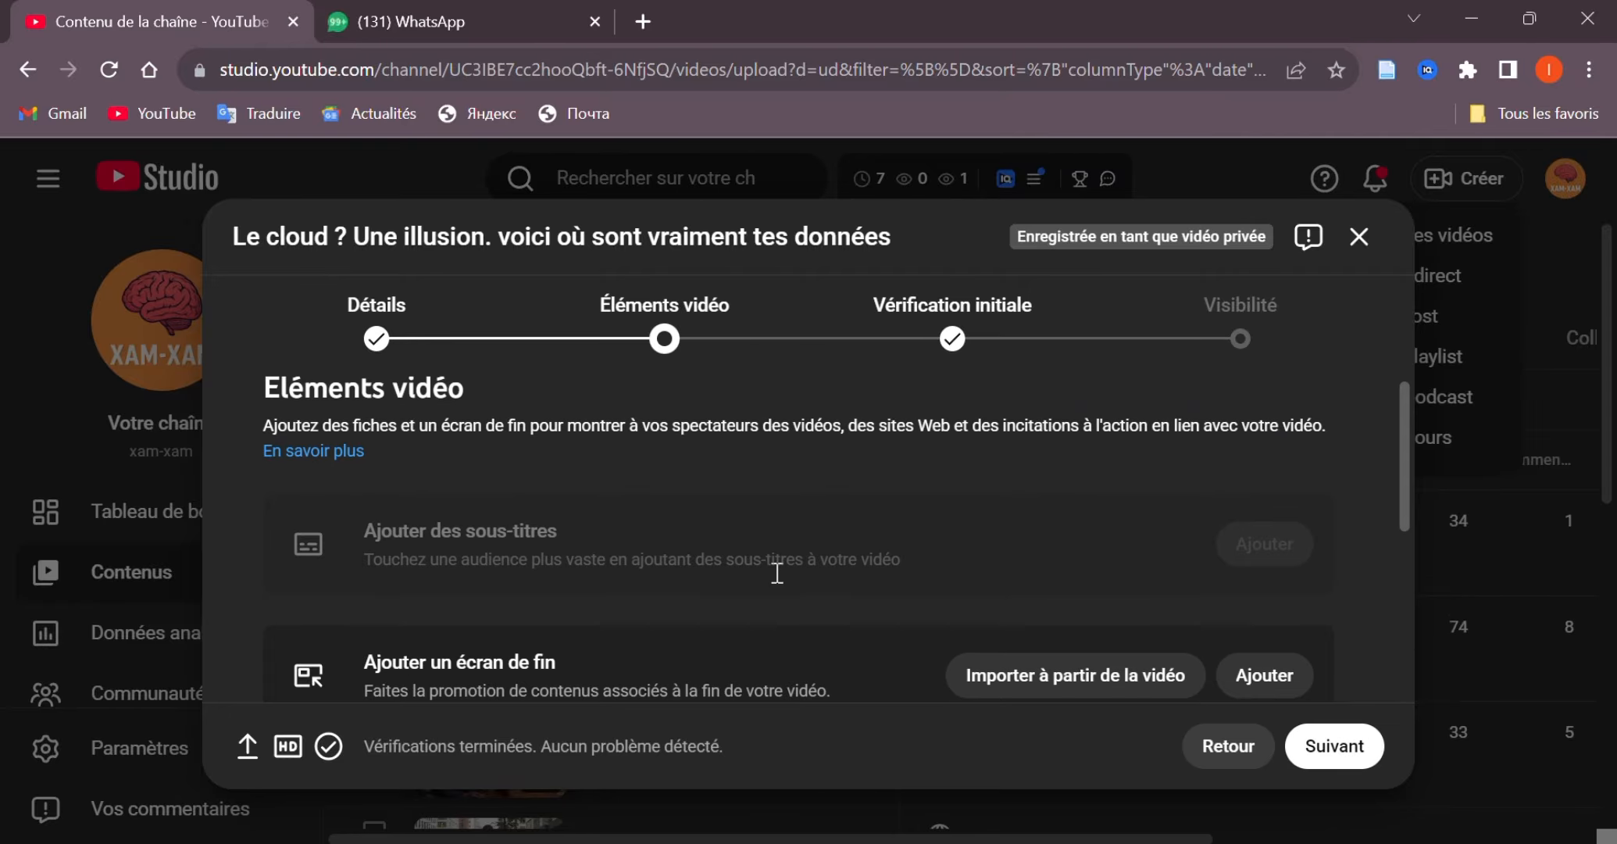
# Step: Add an end screen to the video by importing the elements from the latest video
pyautogui.scroll(-1, 777, 572)
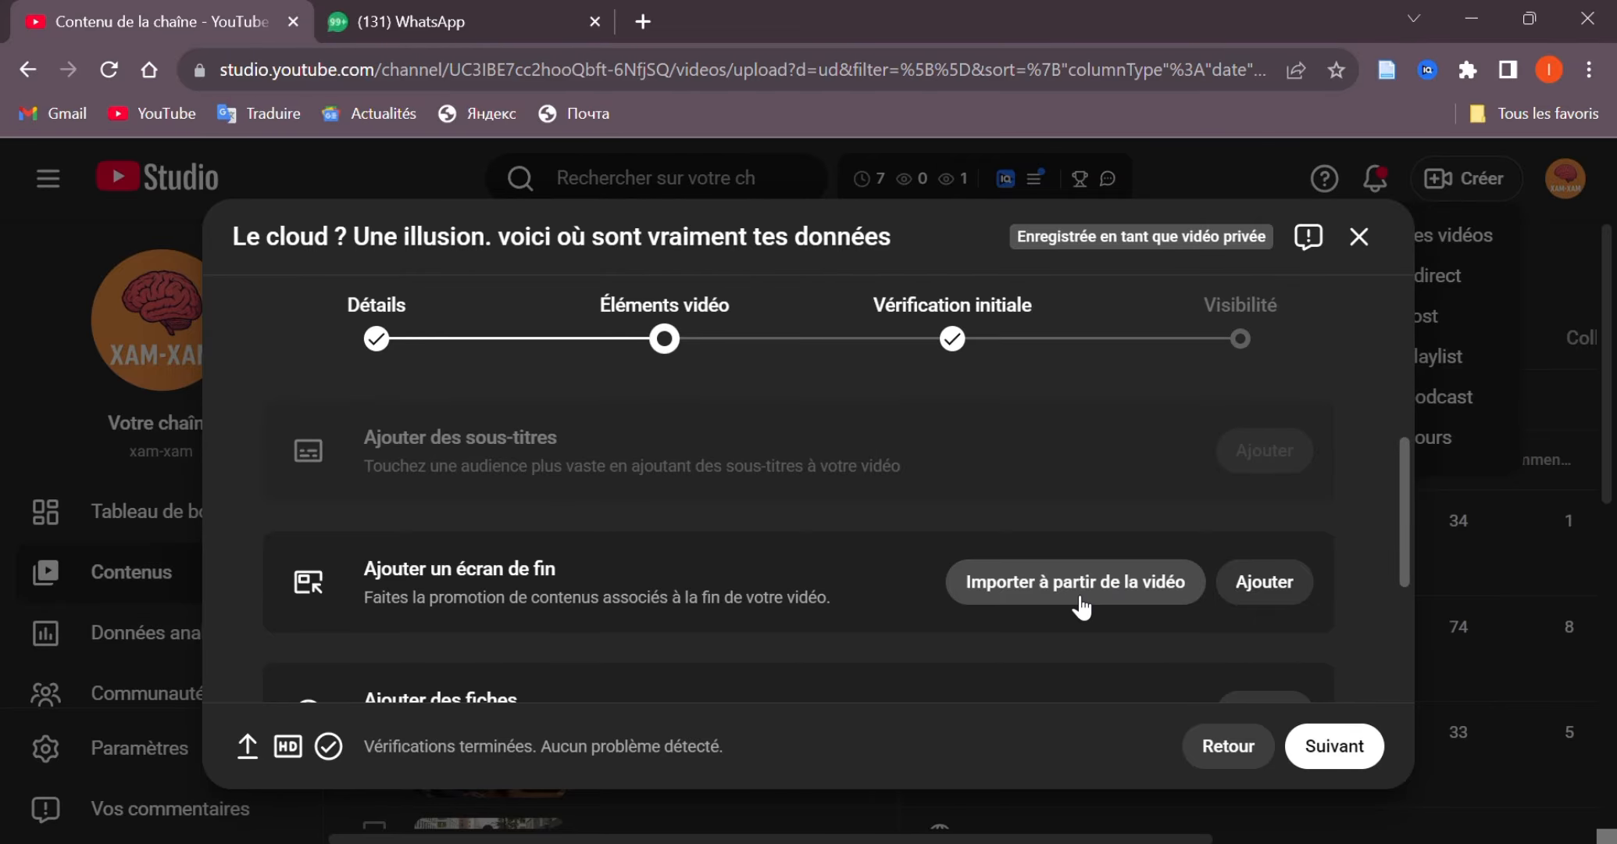
pyautogui.scroll(-2, 1081, 606)
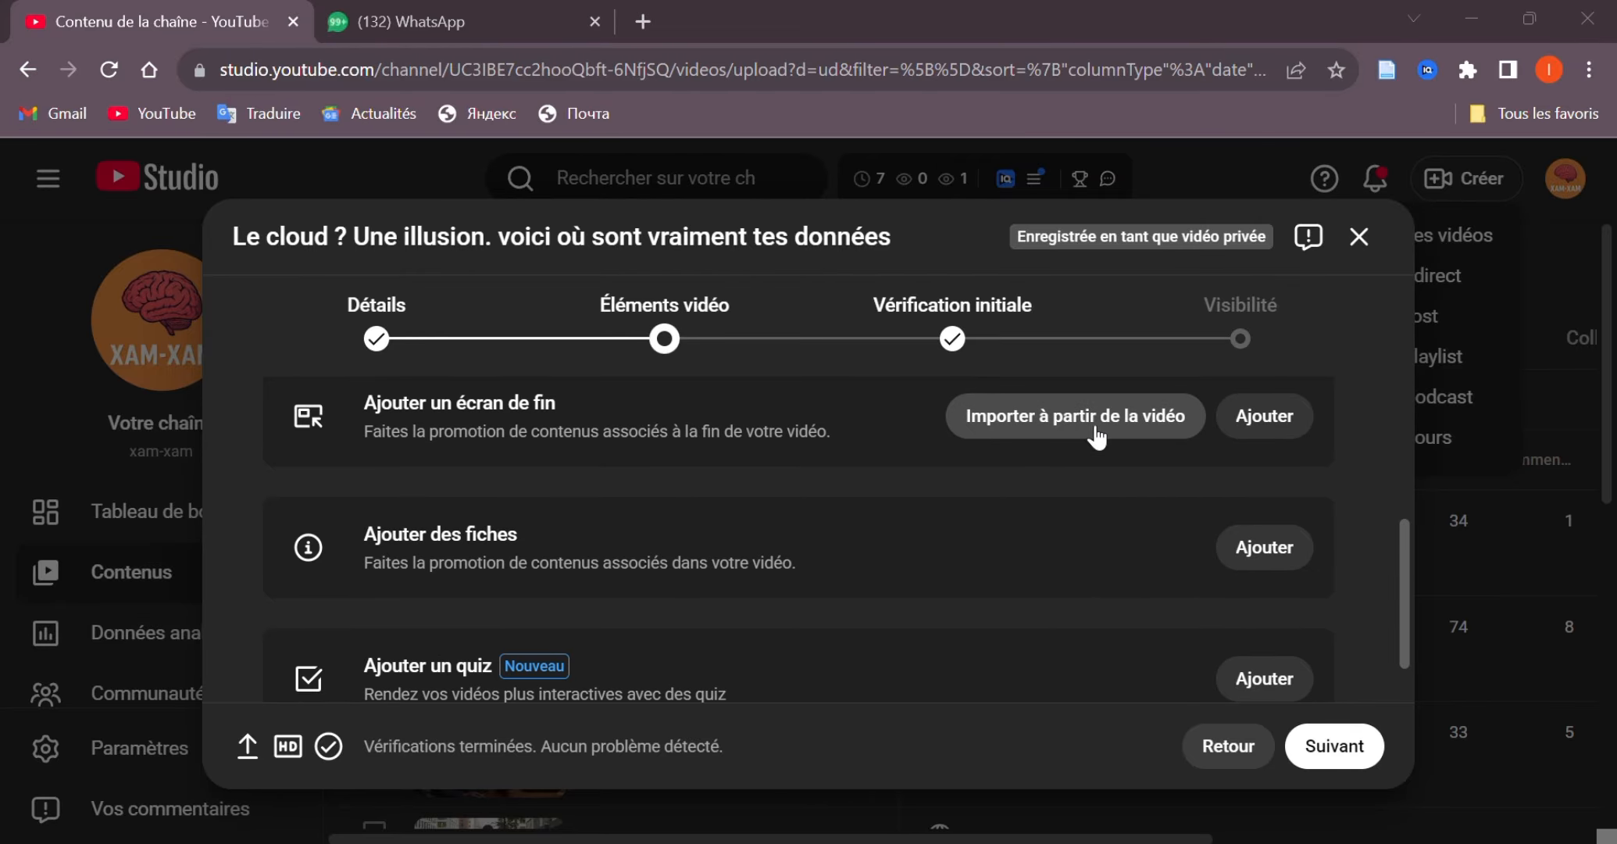
pyautogui.click(1271, 437)
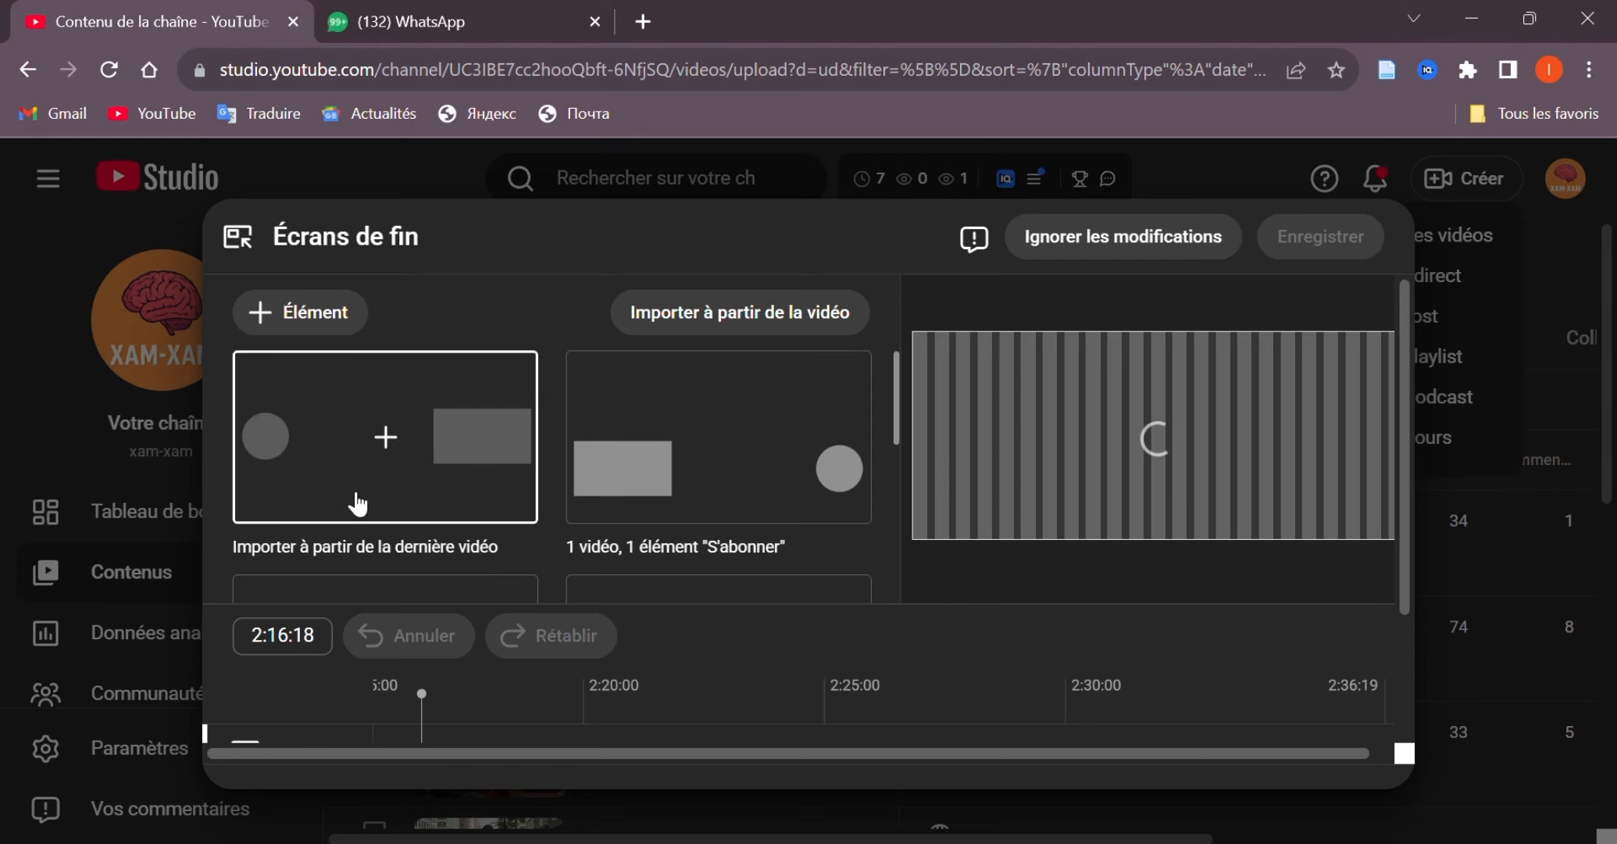
pyautogui.click(358, 504)
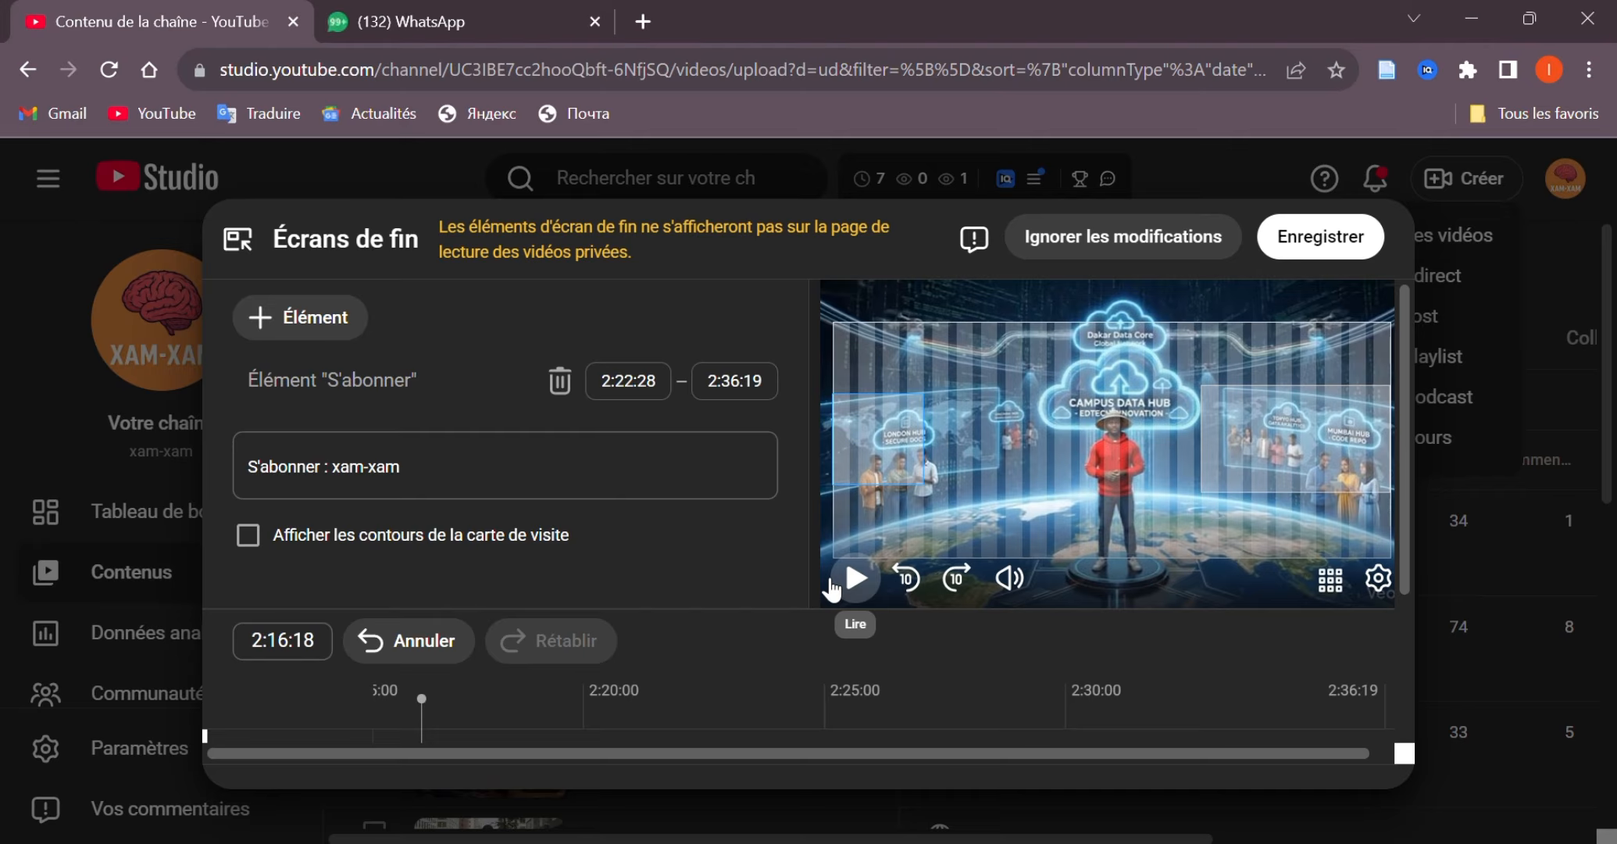
# Step: Preview the end screen at 2:36:06 near the end of the video and save it
pyautogui.rightClick(975, 452)
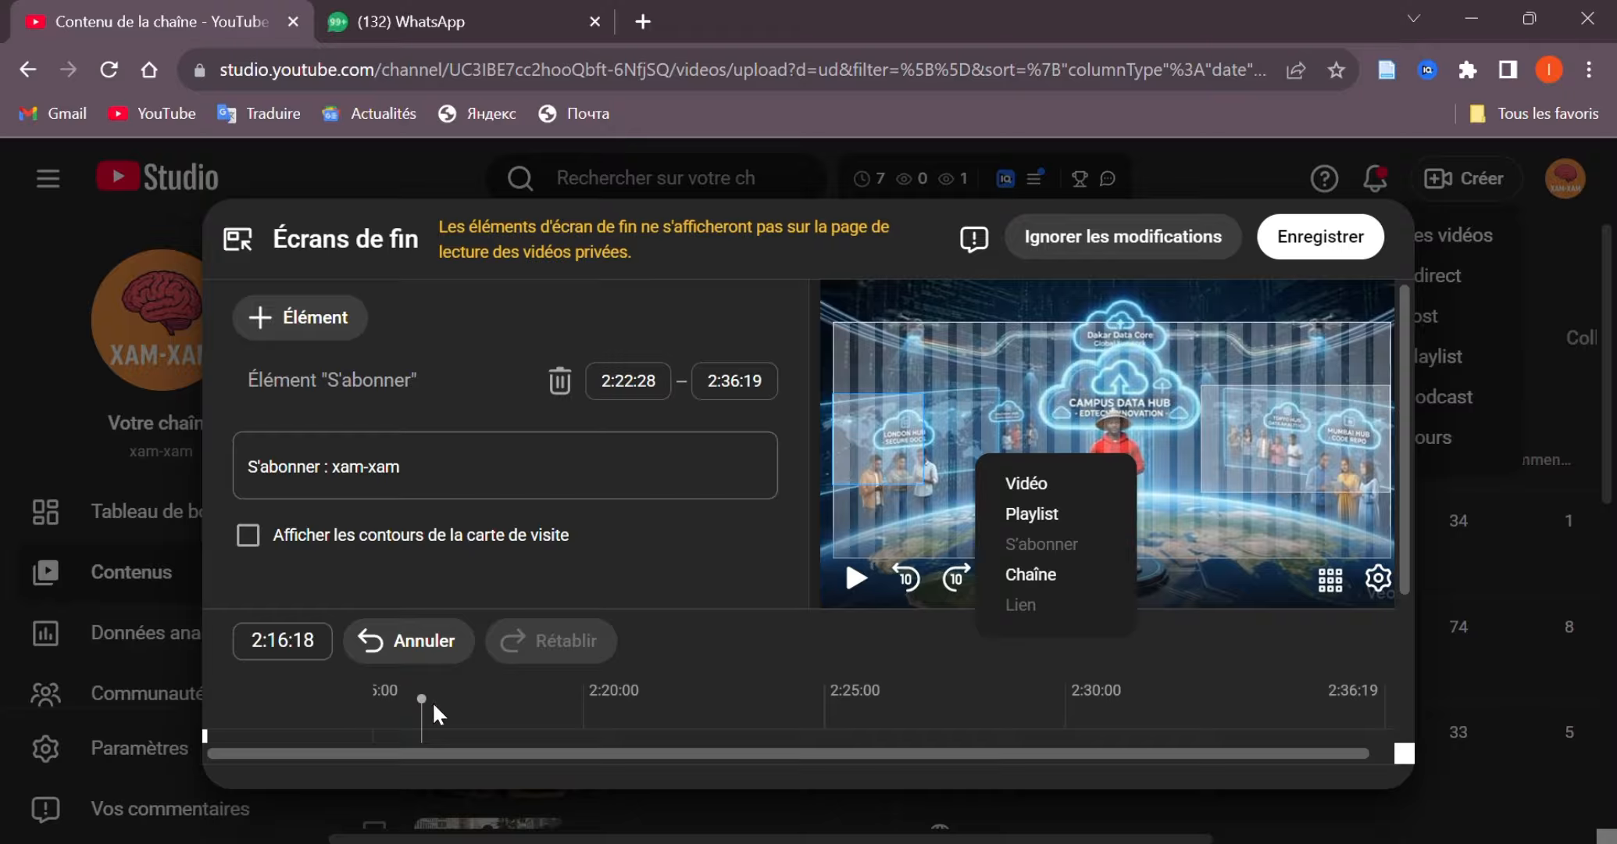
pyautogui.click(1349, 731)
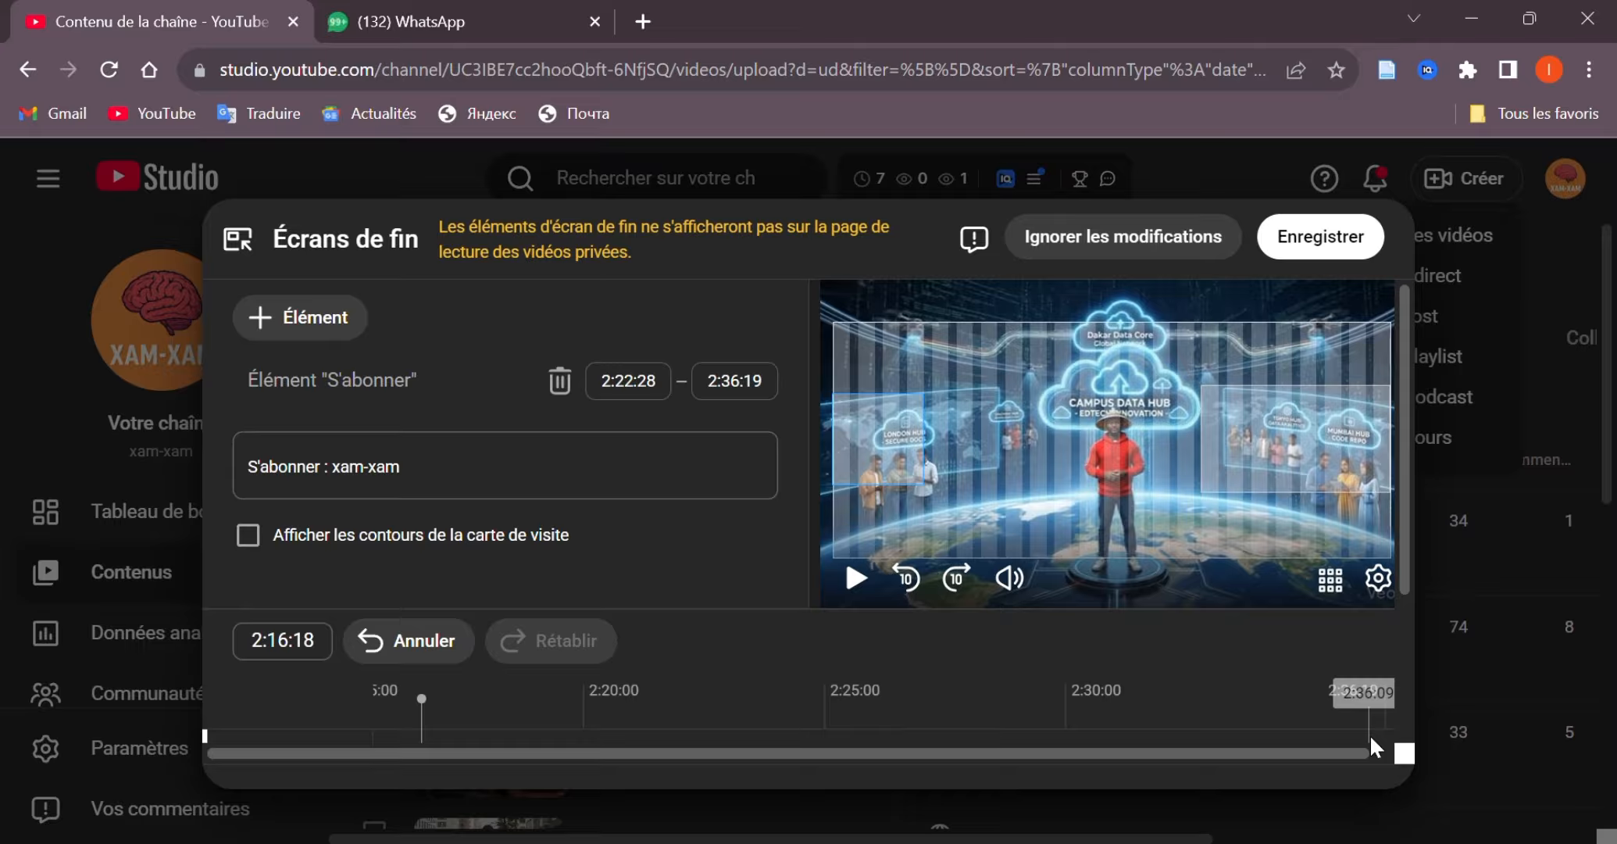
pyautogui.click(1365, 735)
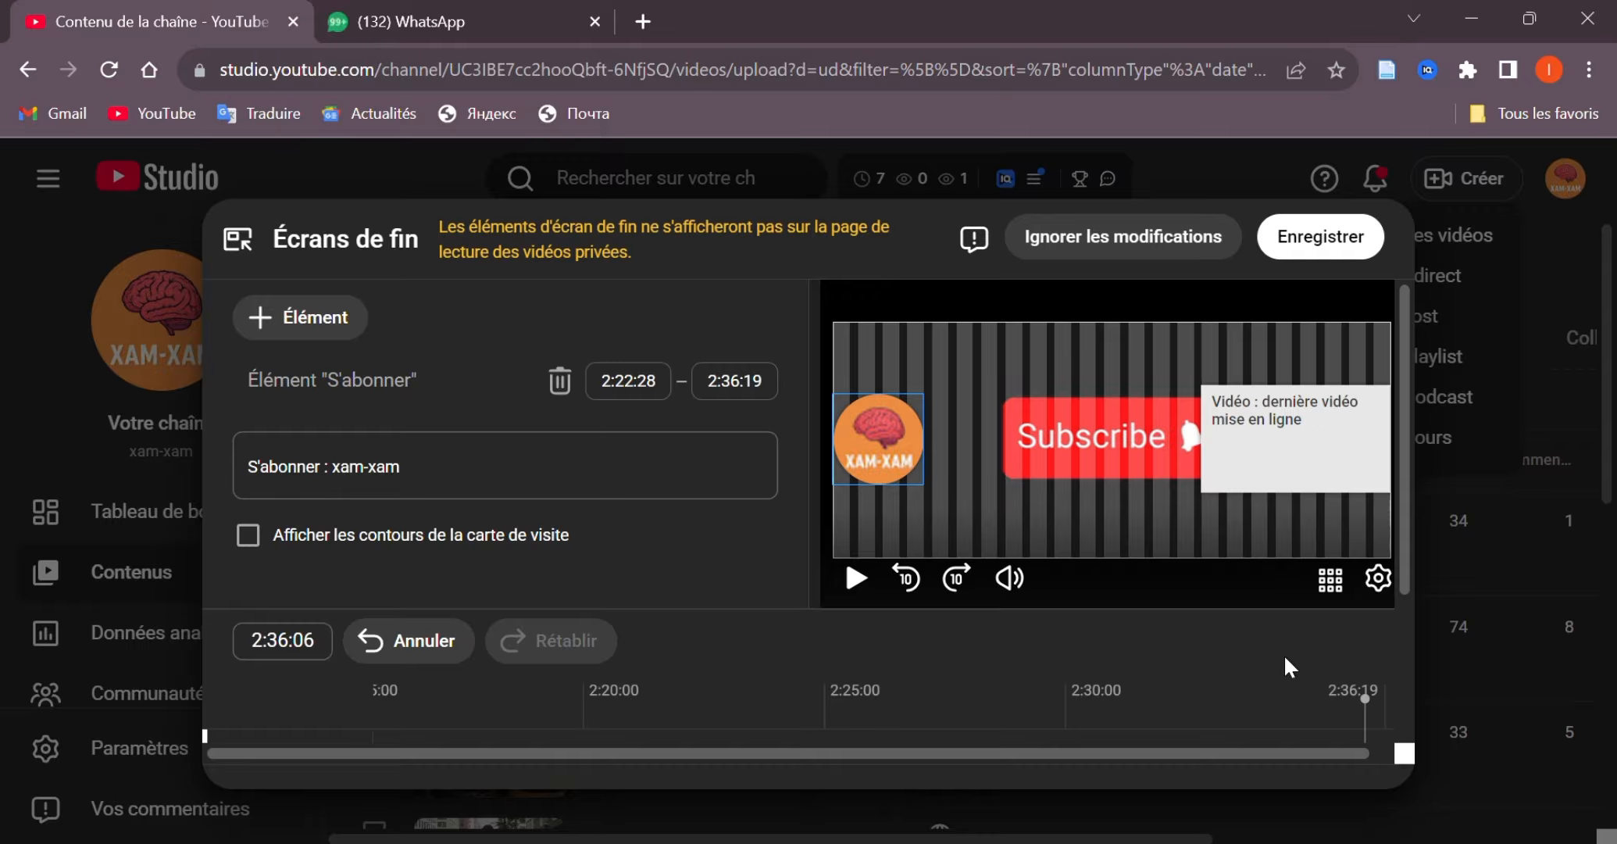
pyautogui.click(1332, 256)
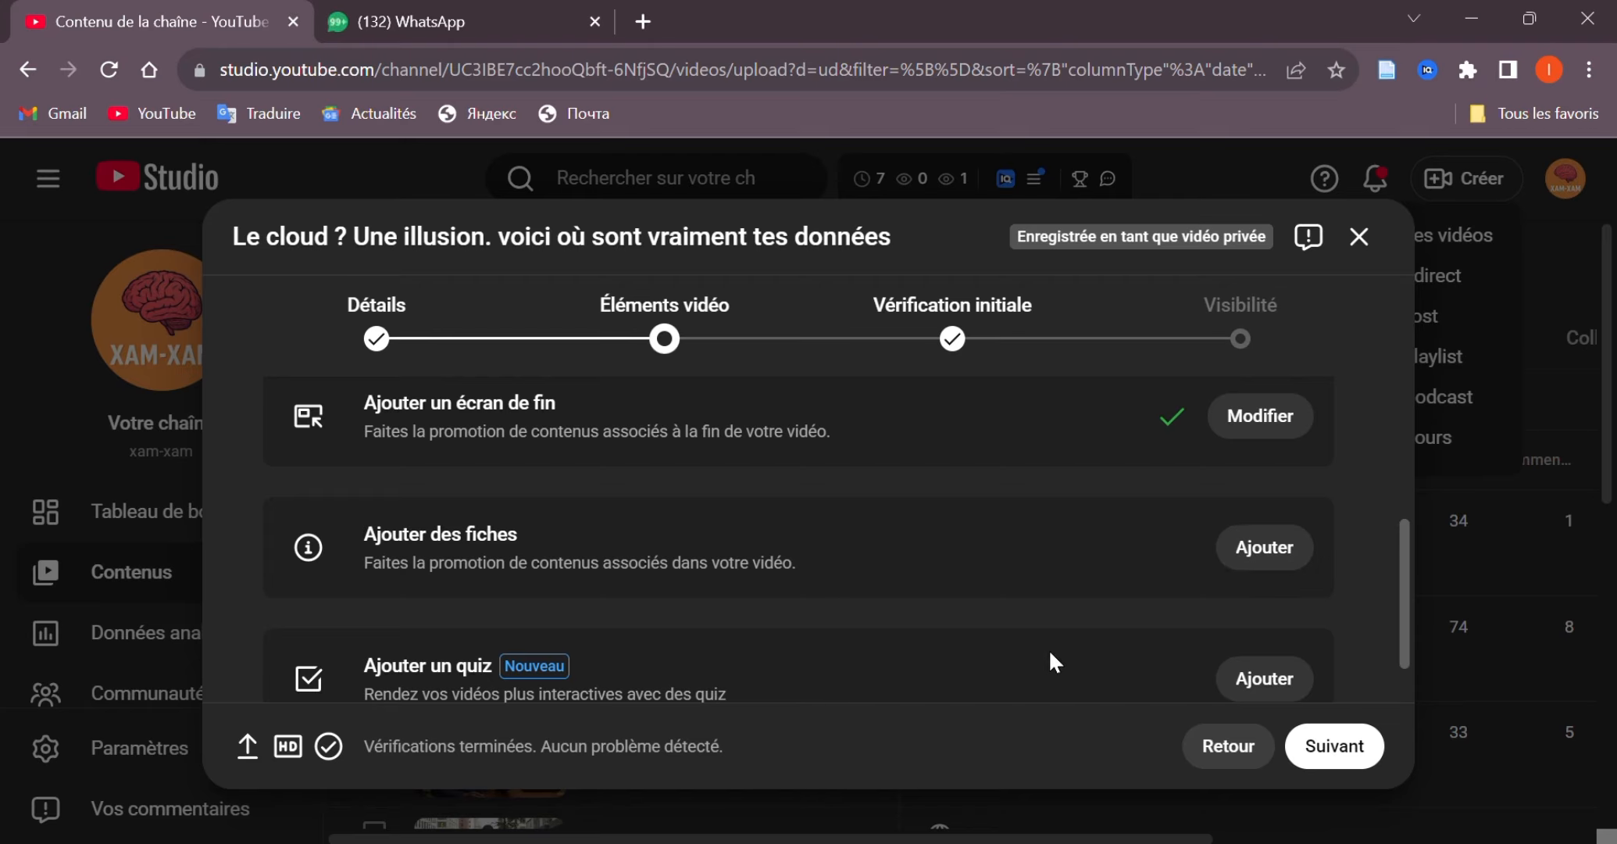
# Step: Leave out cards and quiz, review the copyright and community guidelines checks, and continue to the visibility stage
pyautogui.scroll(-1, 1050, 654)
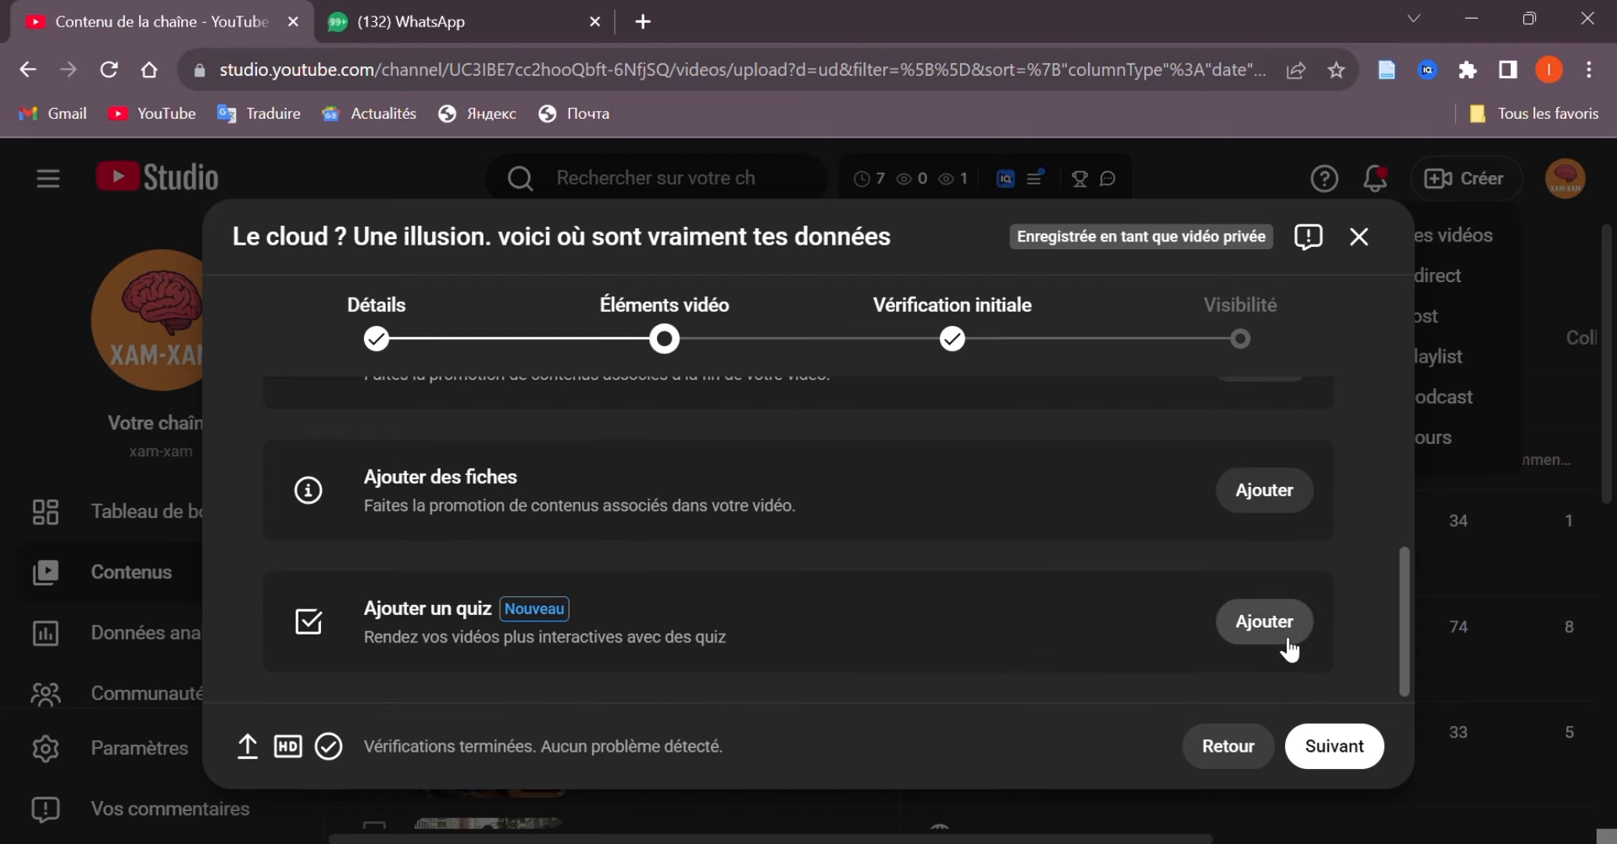
pyautogui.click(1323, 748)
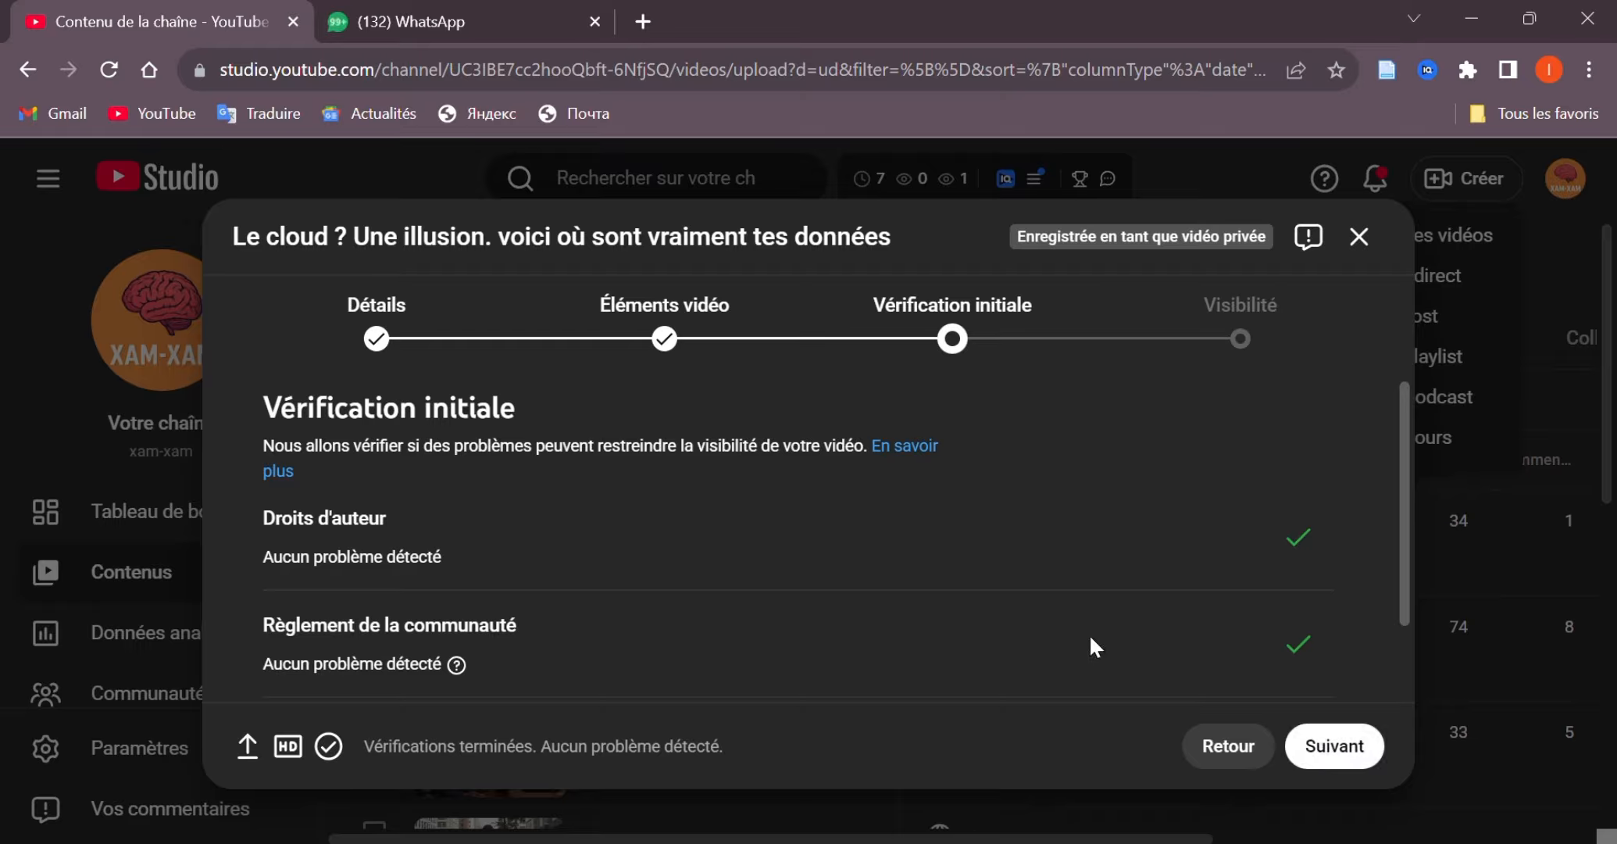
pyautogui.scroll(-1, 771, 549)
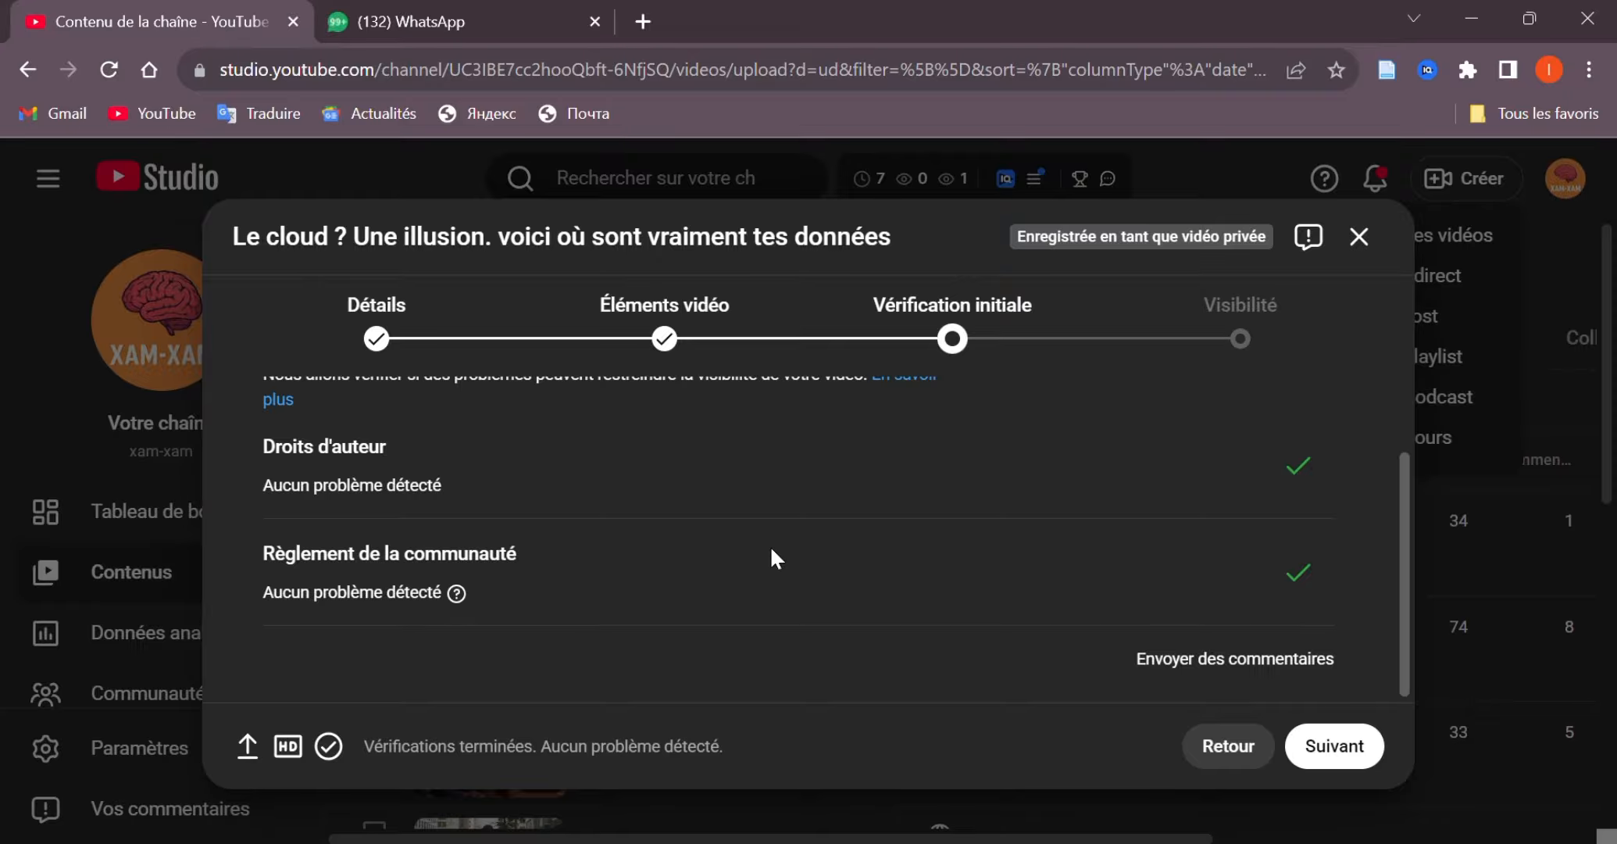
pyautogui.scroll(1, 771, 557)
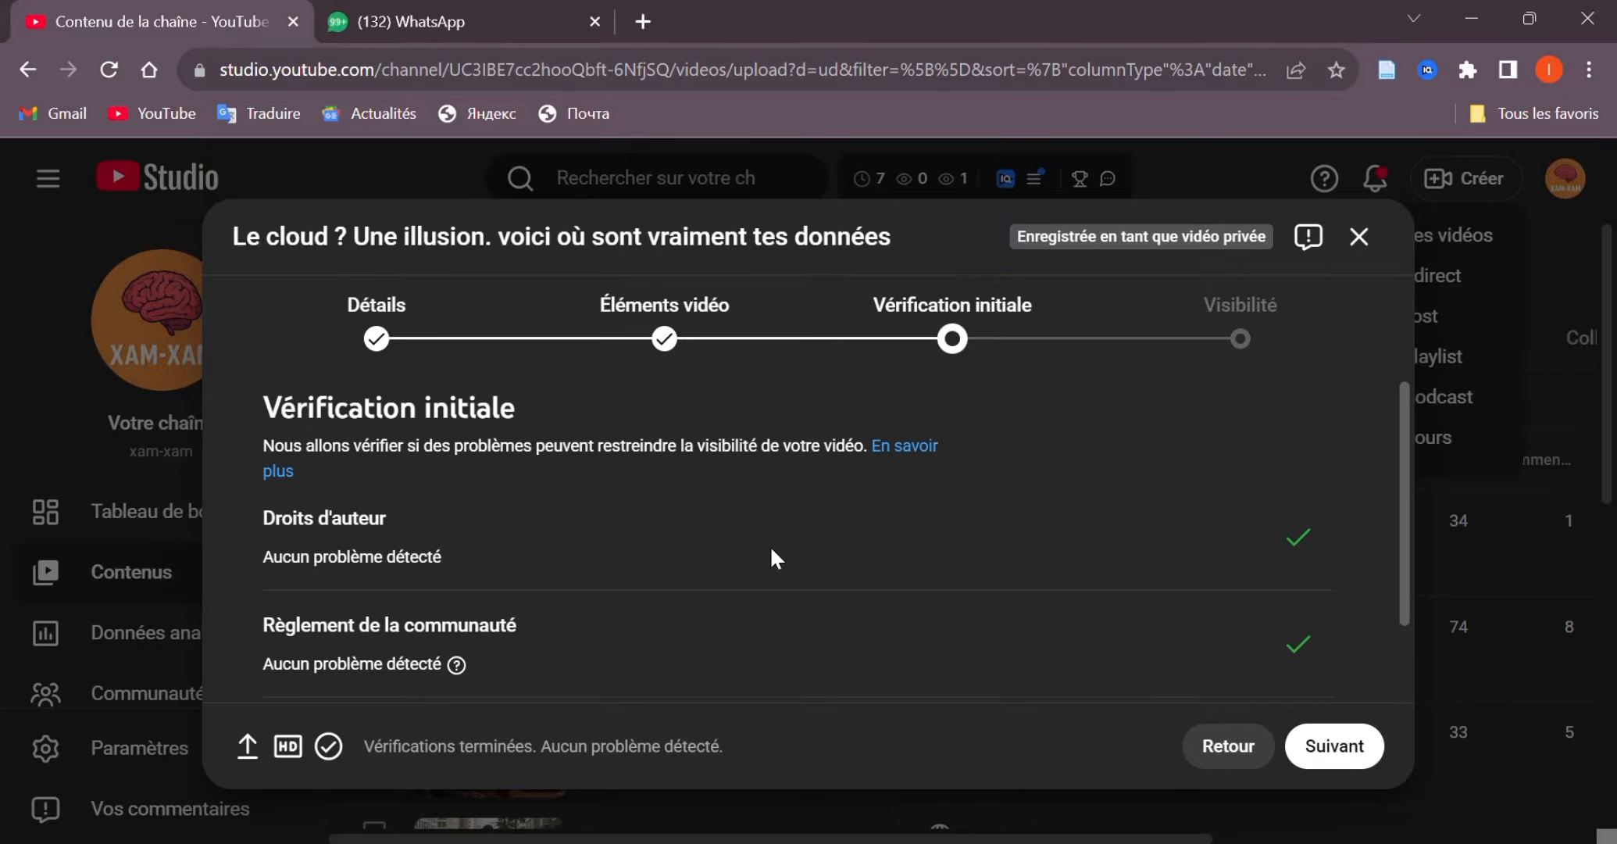
pyautogui.click(1332, 746)
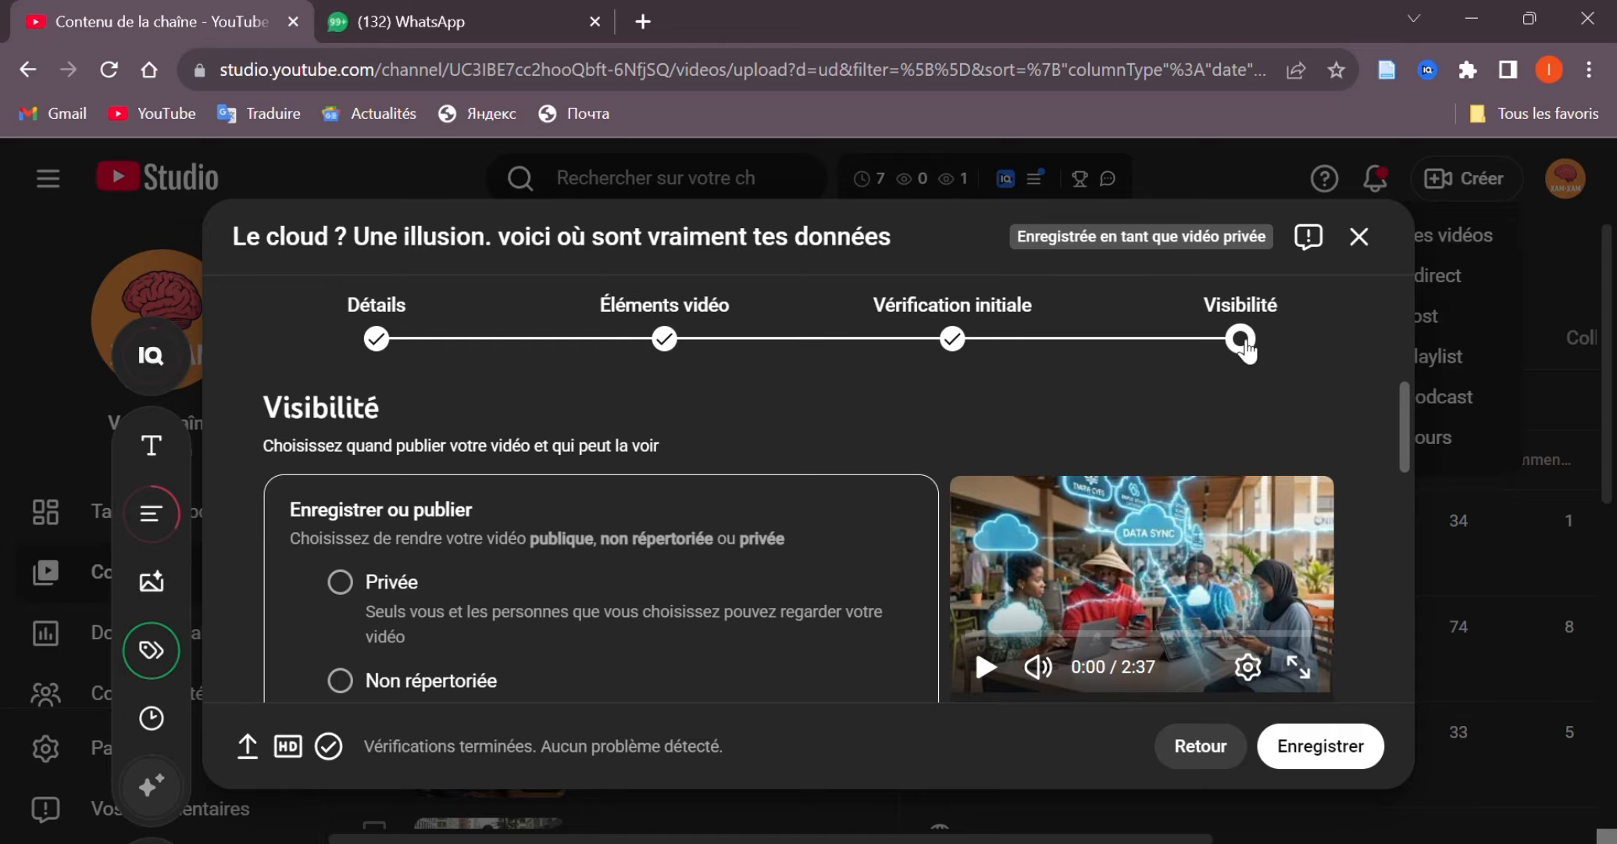
# Step: Choose to schedule the video's public release and set the publication date to 25 mars 2026
pyautogui.scroll(-3, 567, 645)
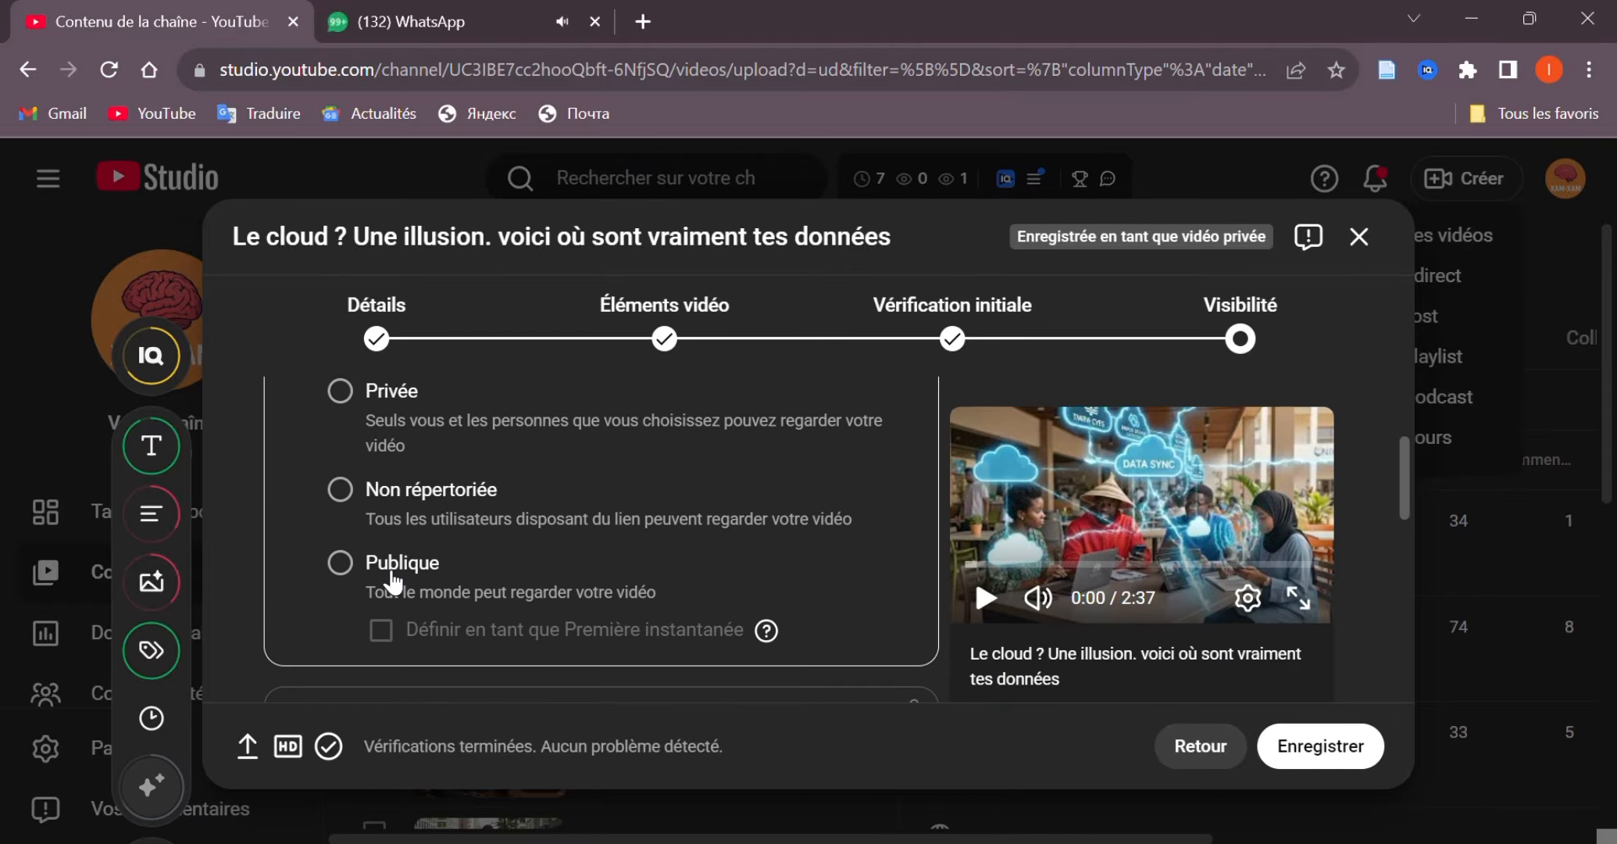
pyautogui.click(393, 582)
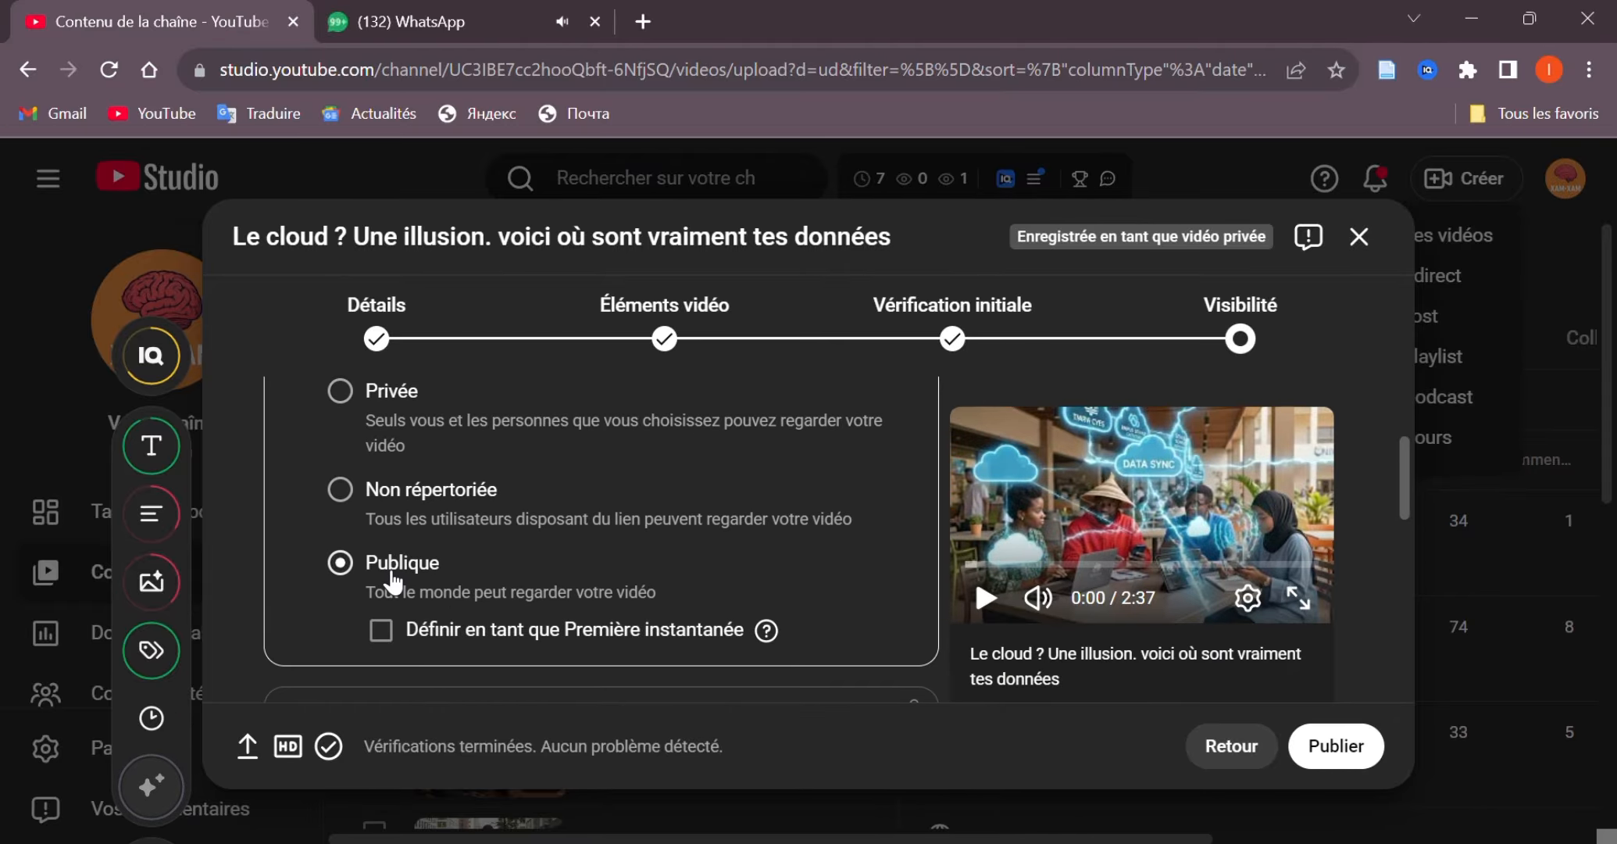
pyautogui.scroll(-3, 916, 629)
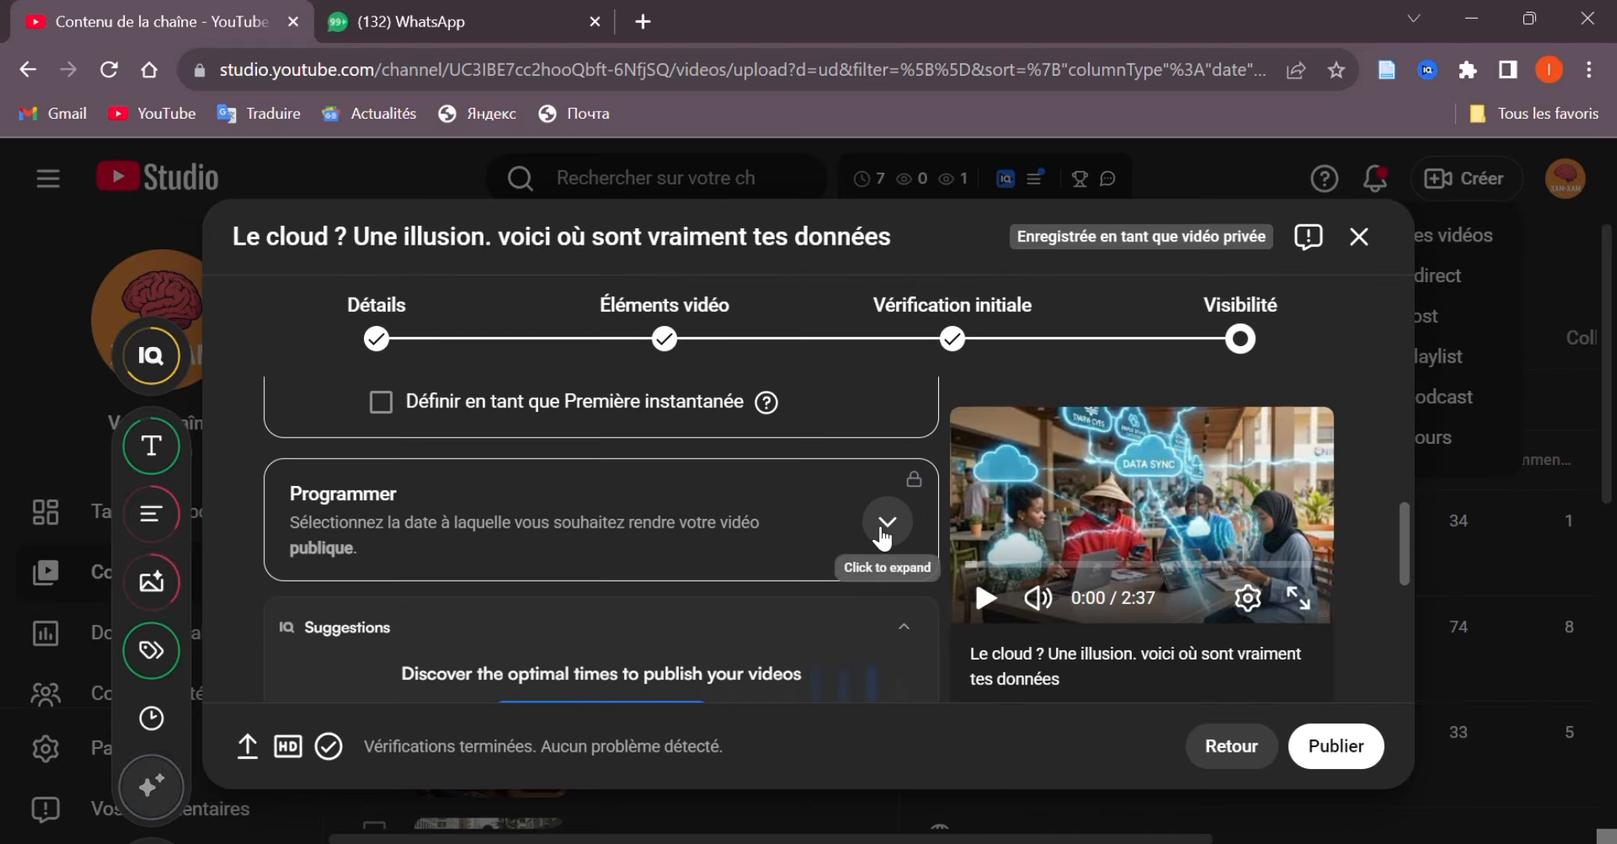
pyautogui.click(881, 529)
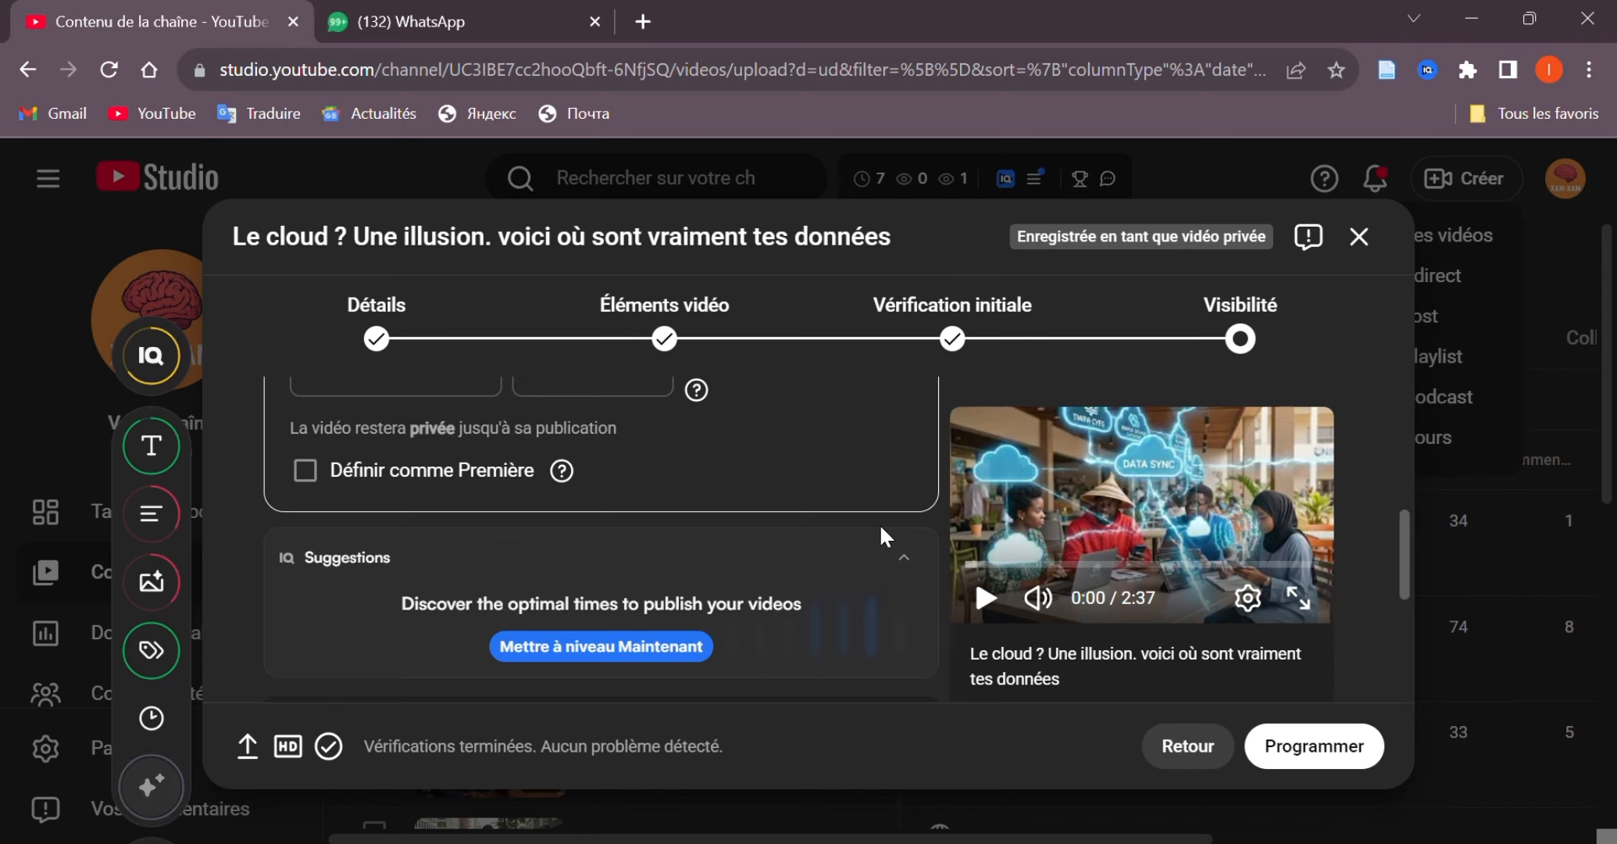
pyautogui.scroll(3, 882, 537)
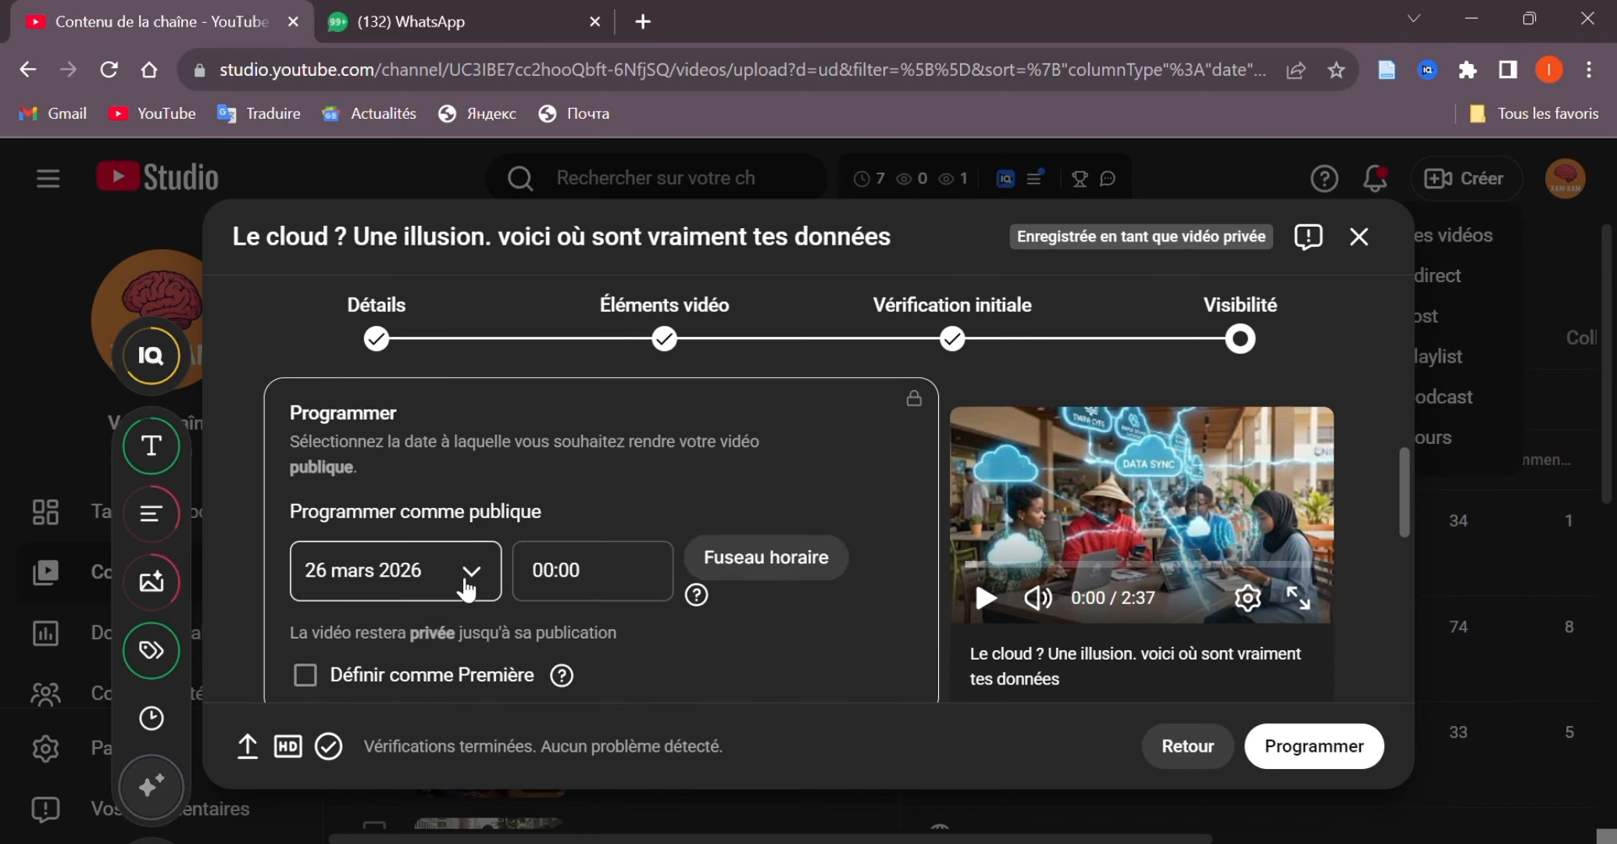
pyautogui.click(469, 587)
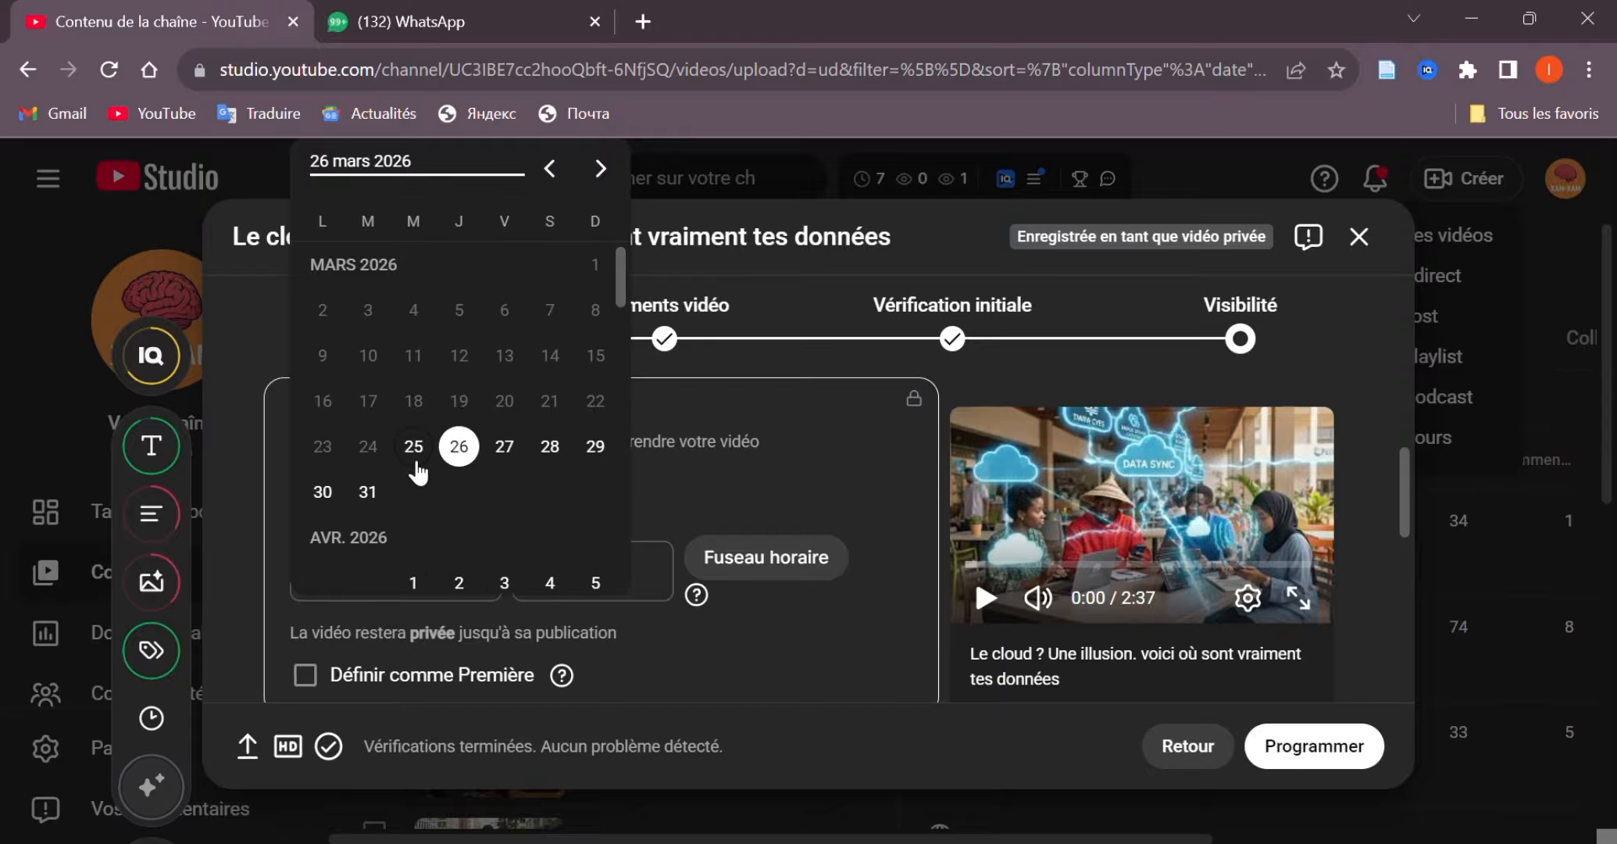
pyautogui.click(413, 461)
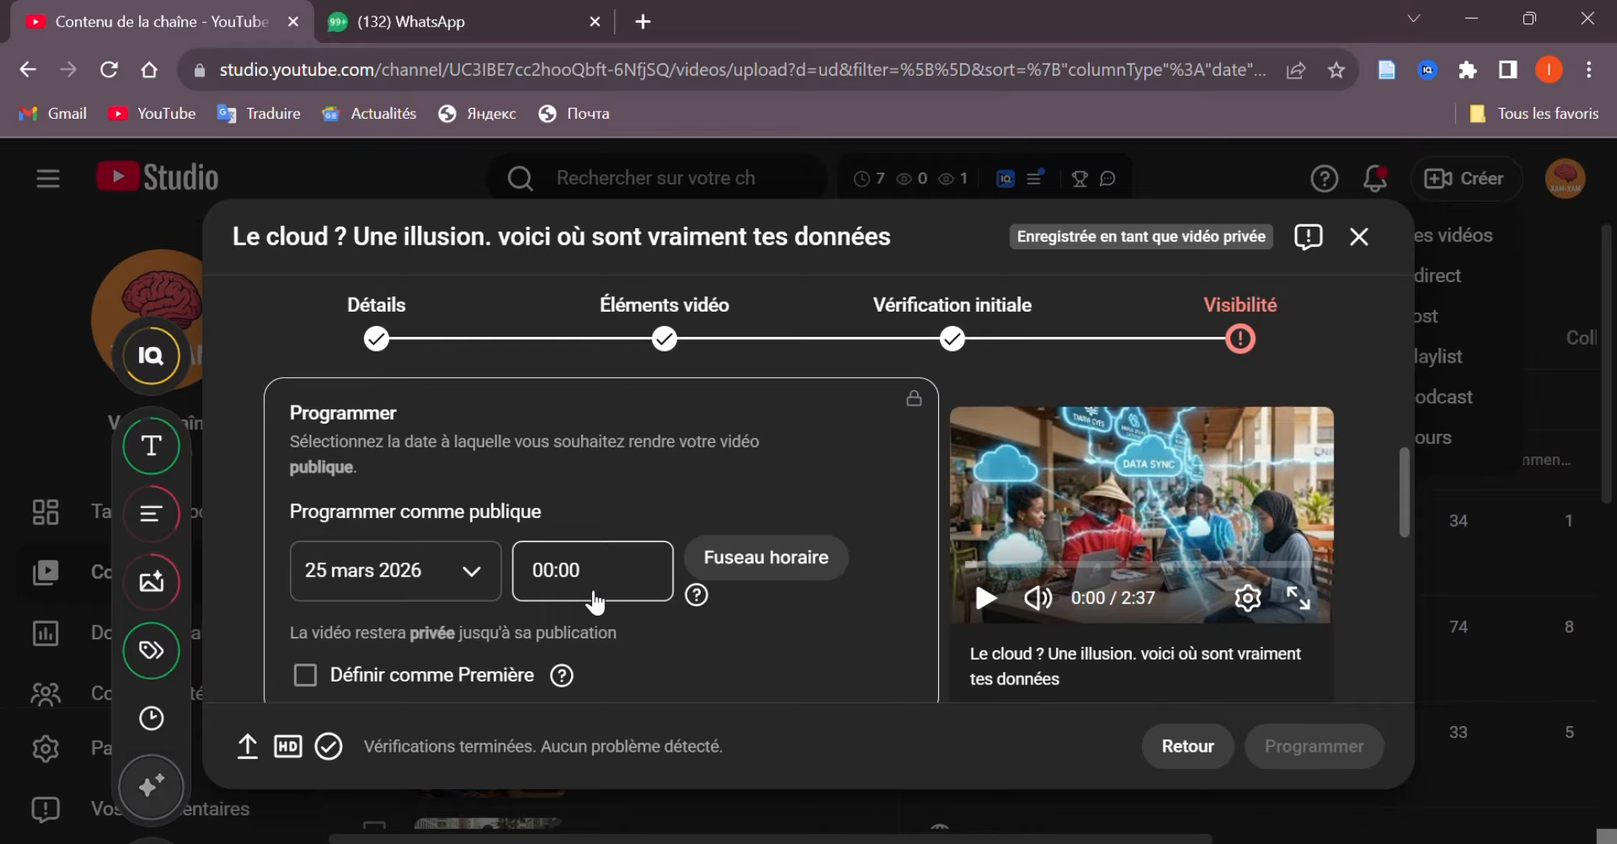
# Step: Set the scheduled publication time to 20:00
pyautogui.click(592, 597)
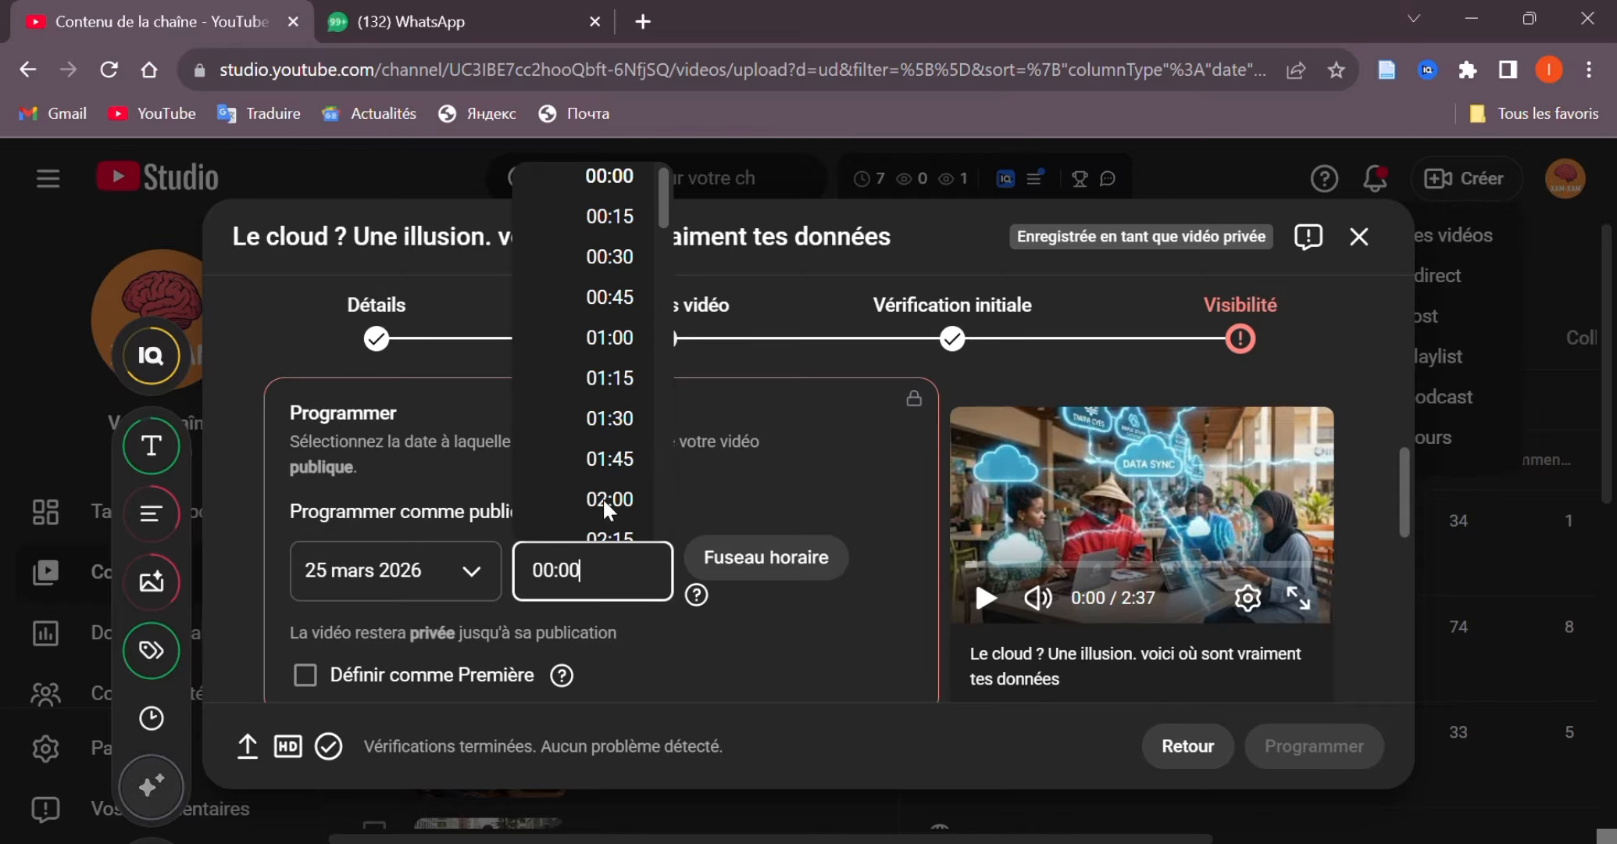
pyautogui.scroll(-5, 613, 442)
pyautogui.scroll(-15, 613, 441)
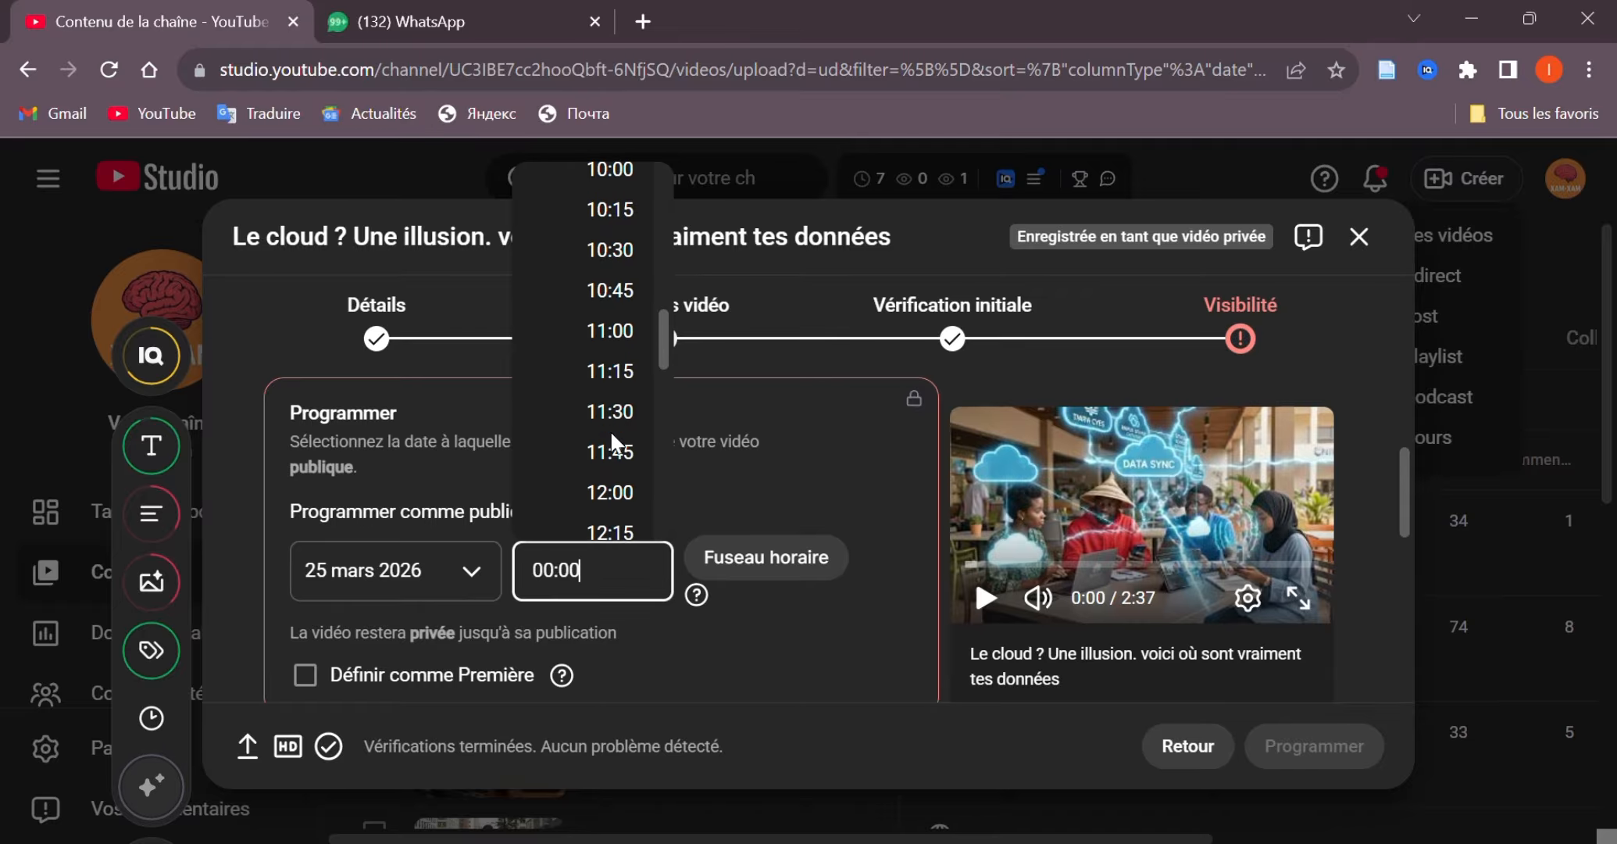
pyautogui.scroll(-10, 614, 441)
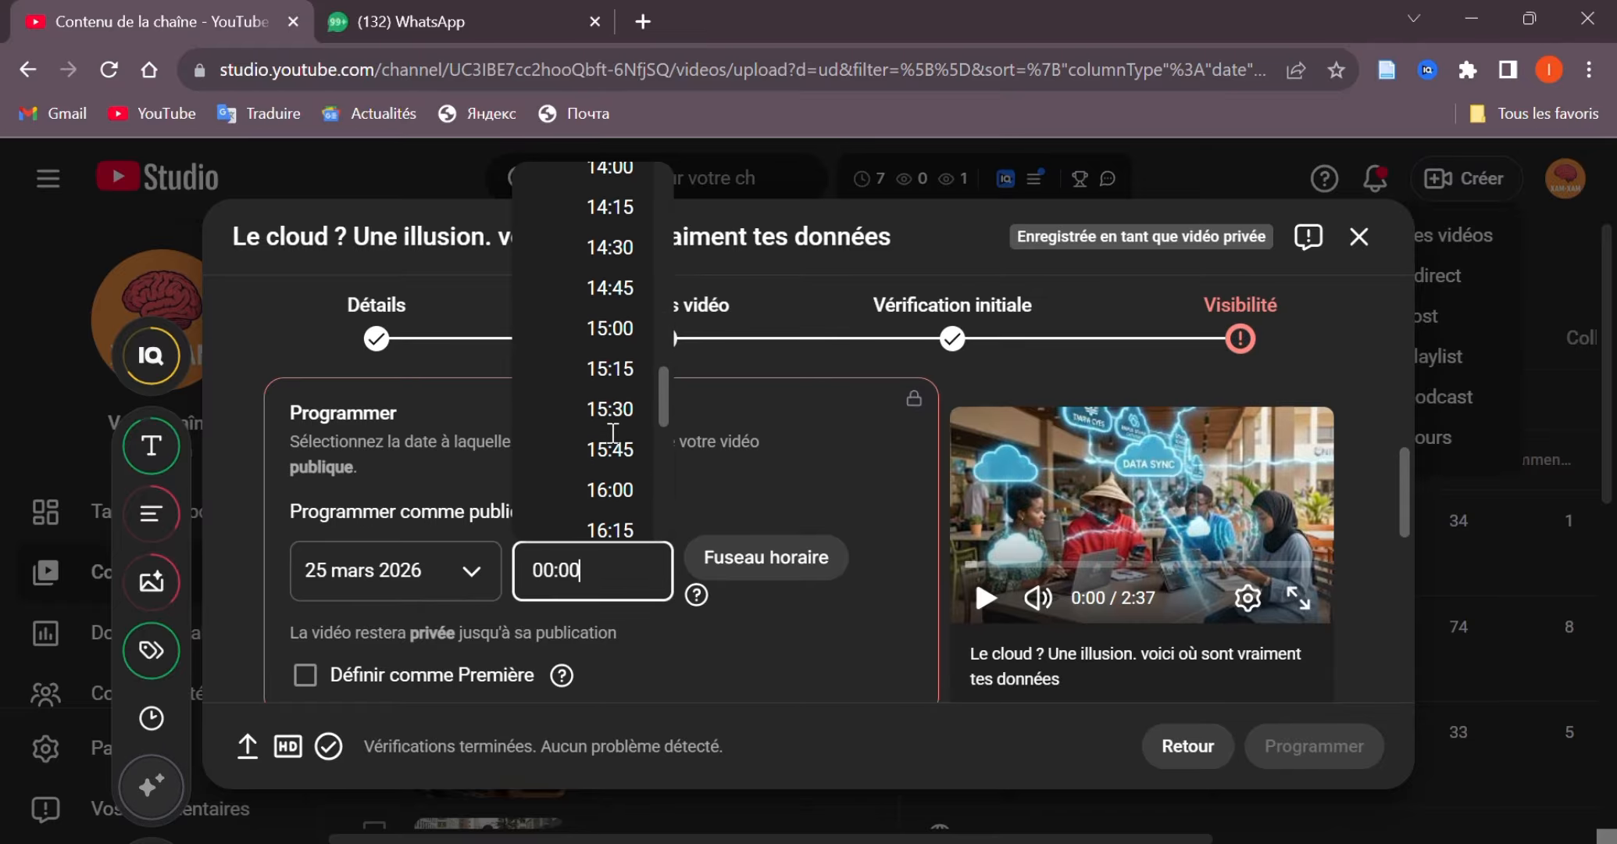
pyautogui.scroll(-6, 613, 433)
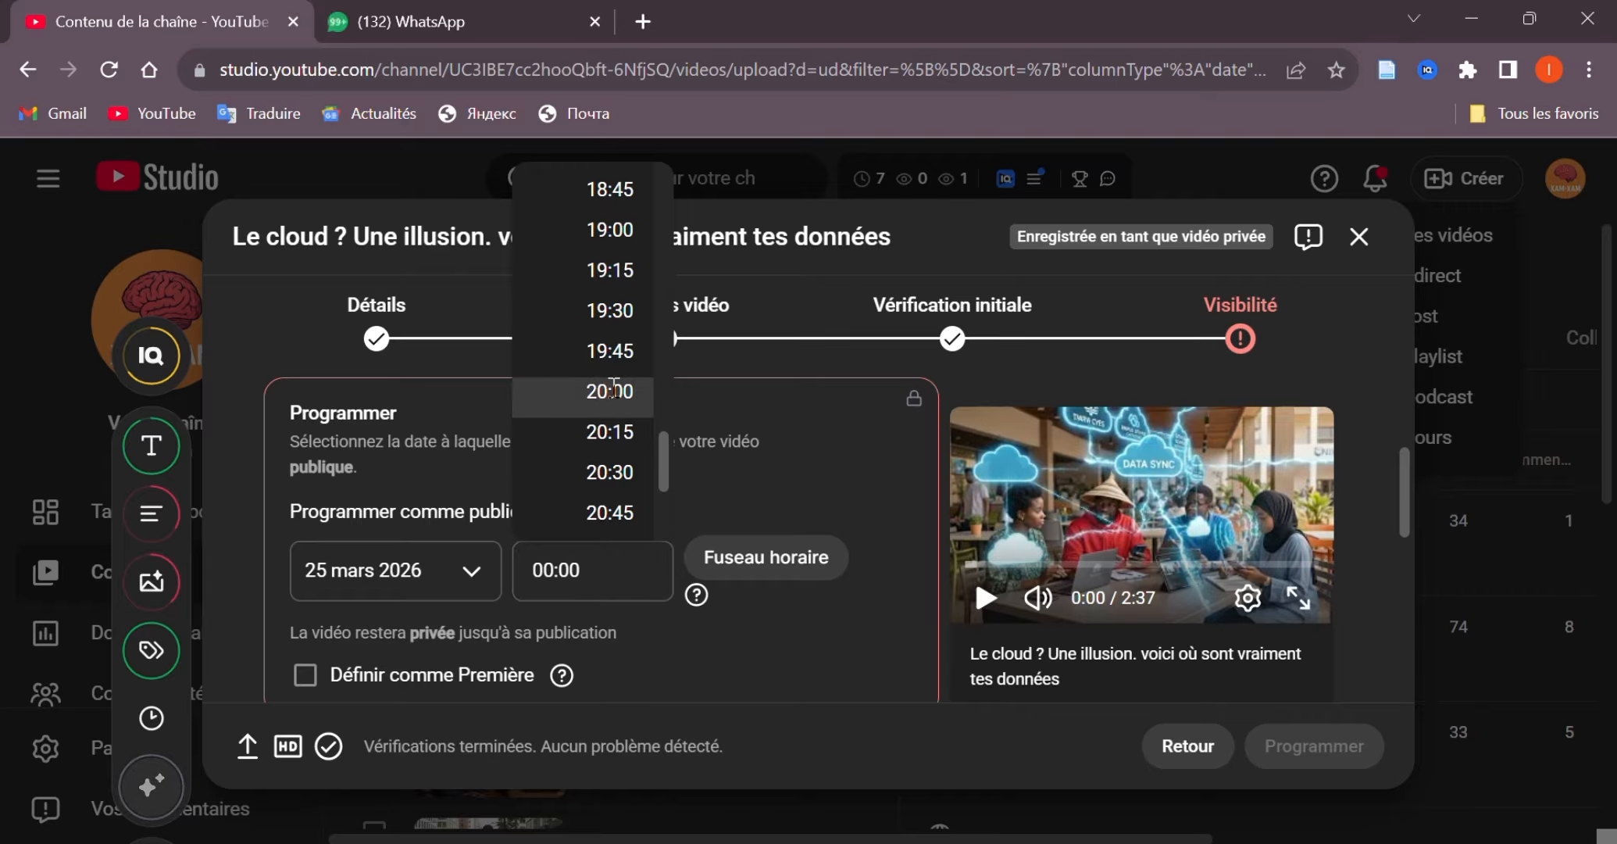
pyautogui.click(614, 389)
# Step: Return to the thumbnail section of the video details and create thumbnail suggestions with Quick Generate
pyautogui.scroll(-2, 816, 652)
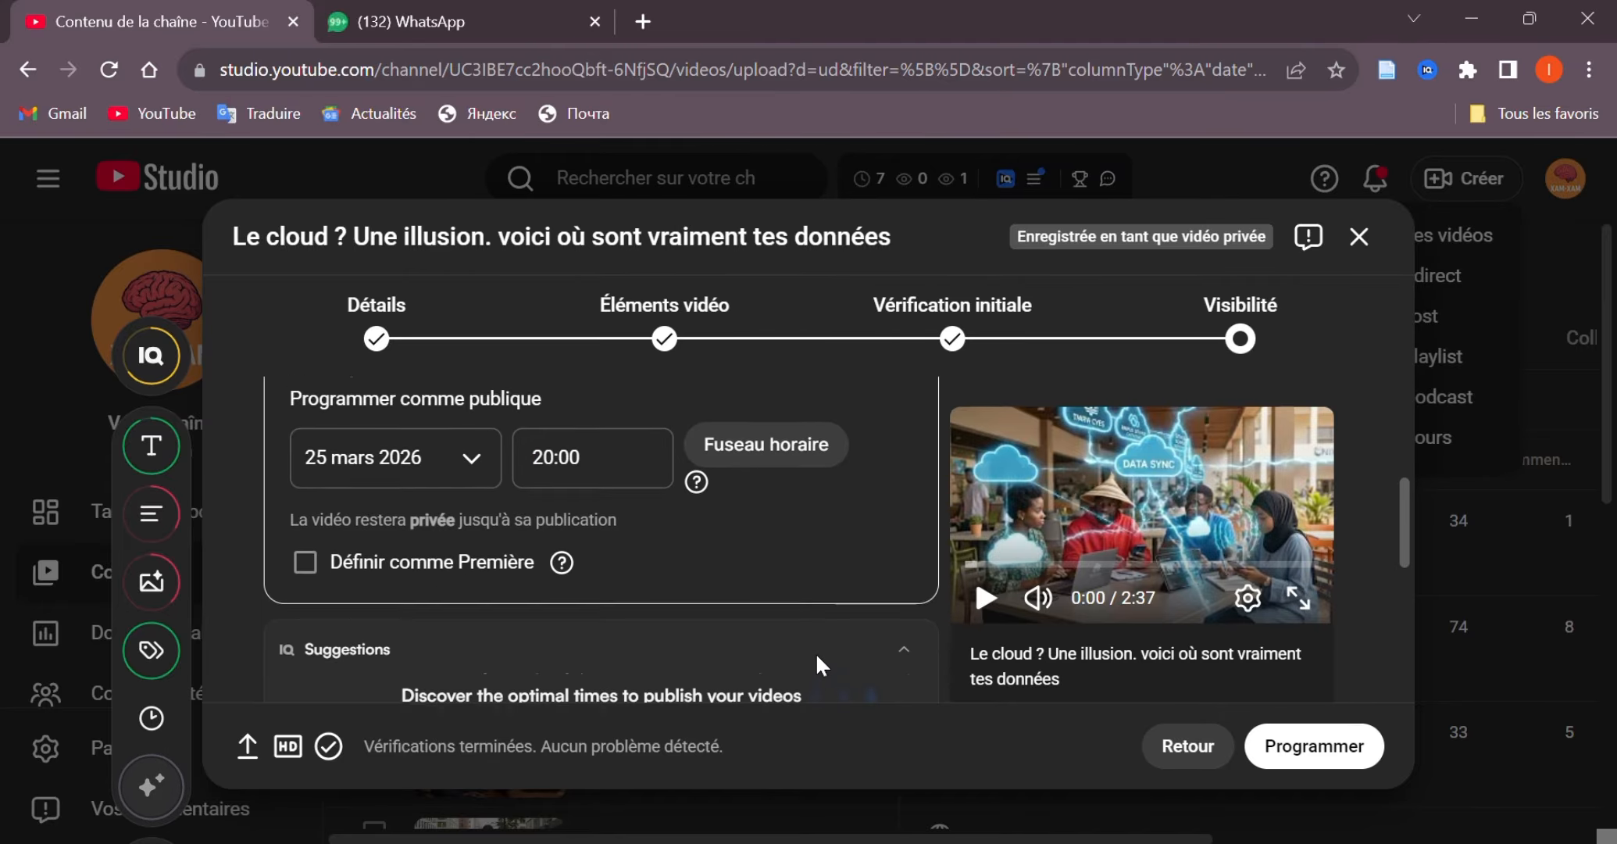
pyautogui.scroll(-3, 816, 656)
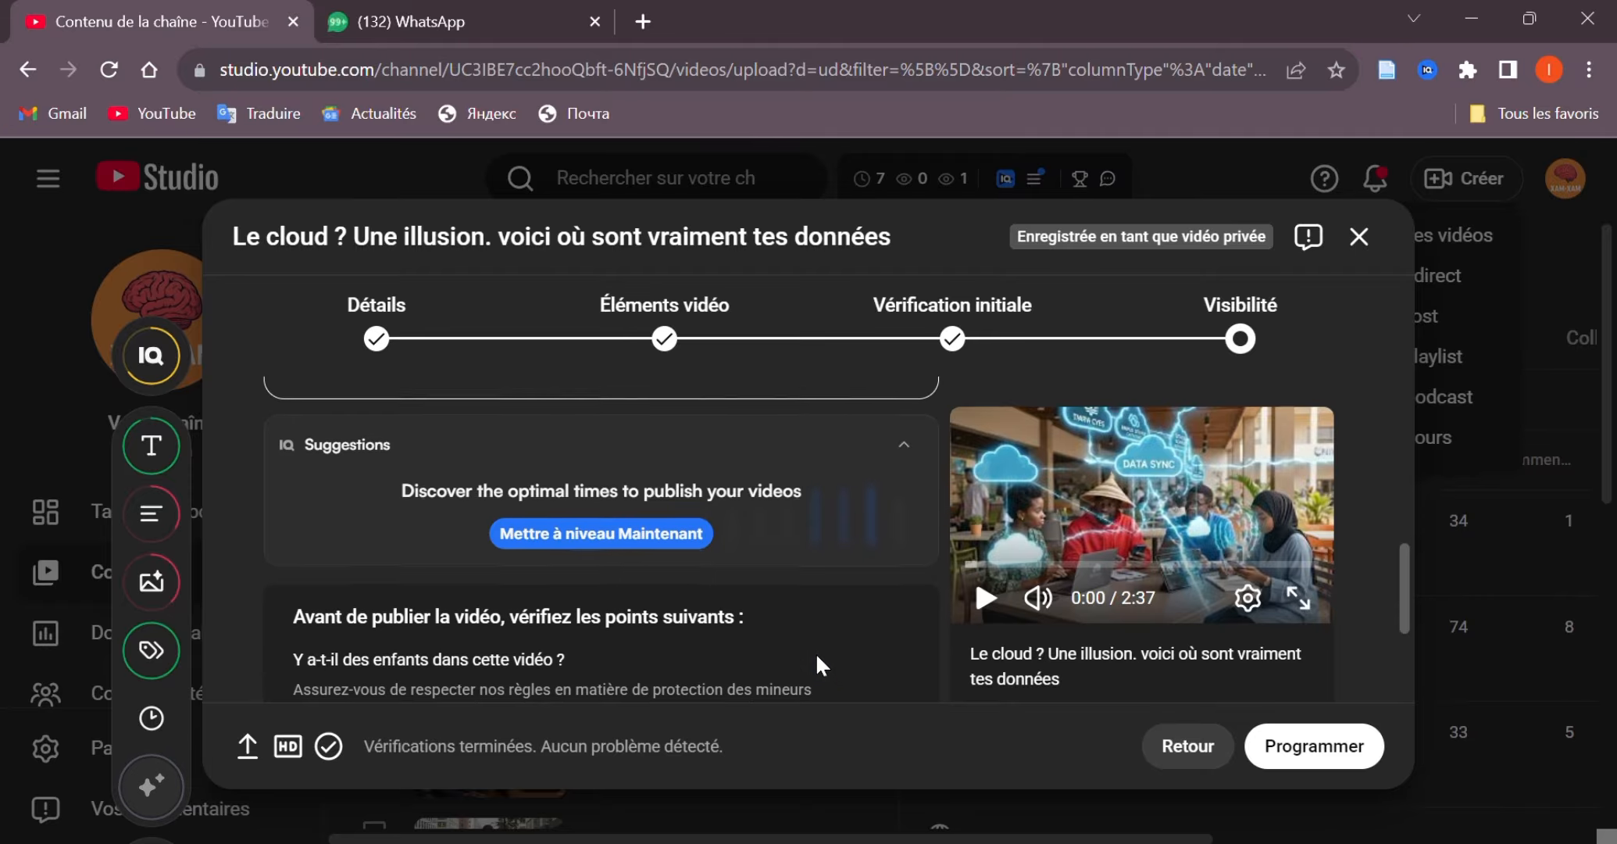
pyautogui.scroll(-3, 816, 665)
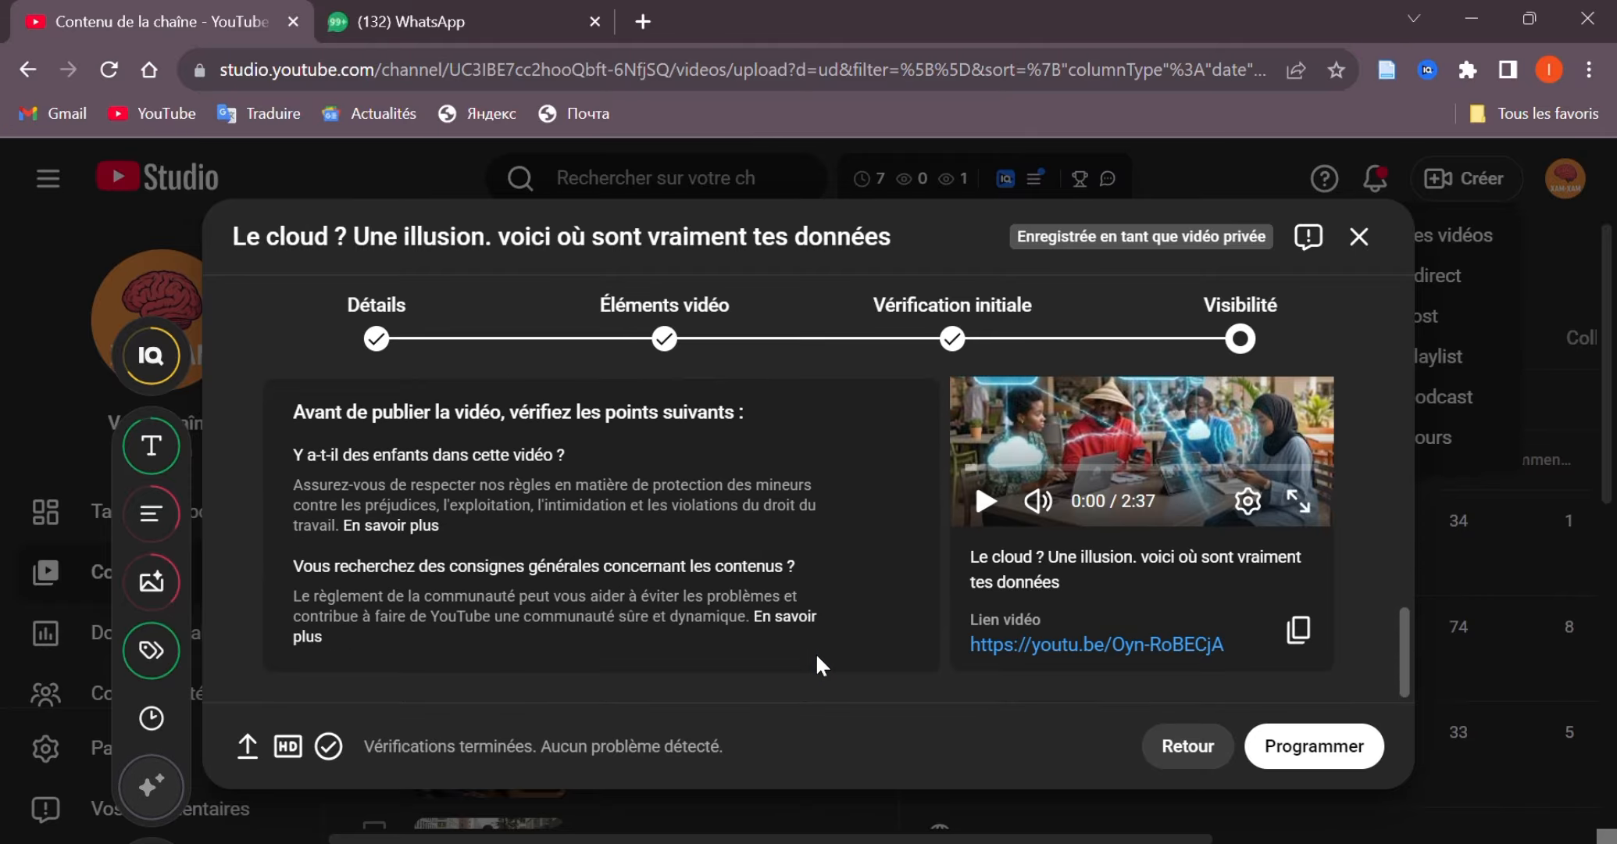
pyautogui.scroll(8, 816, 657)
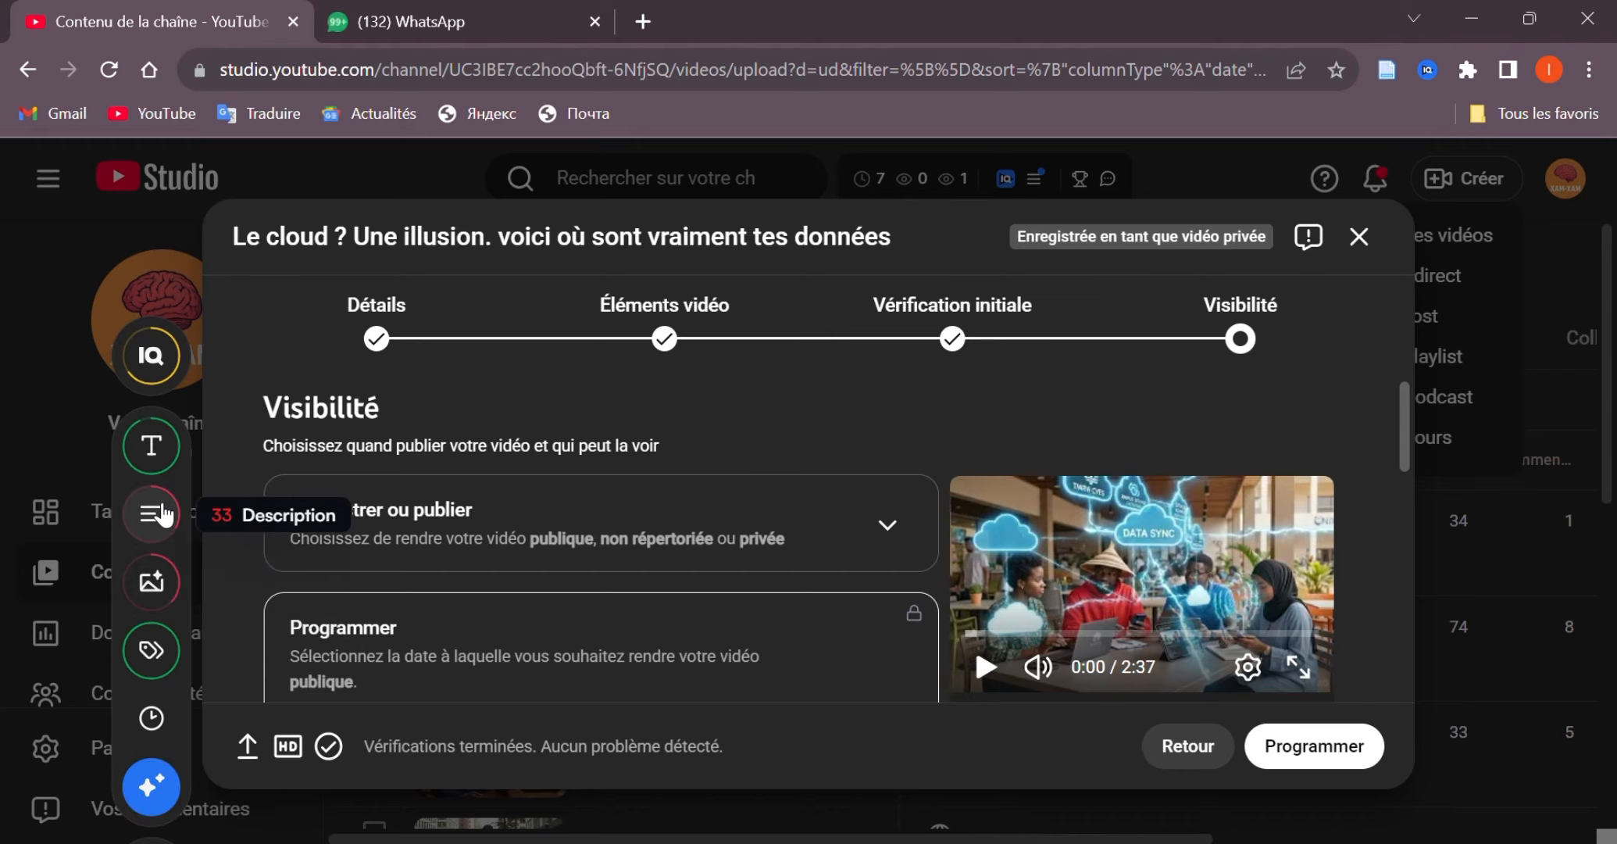
pyautogui.click(159, 578)
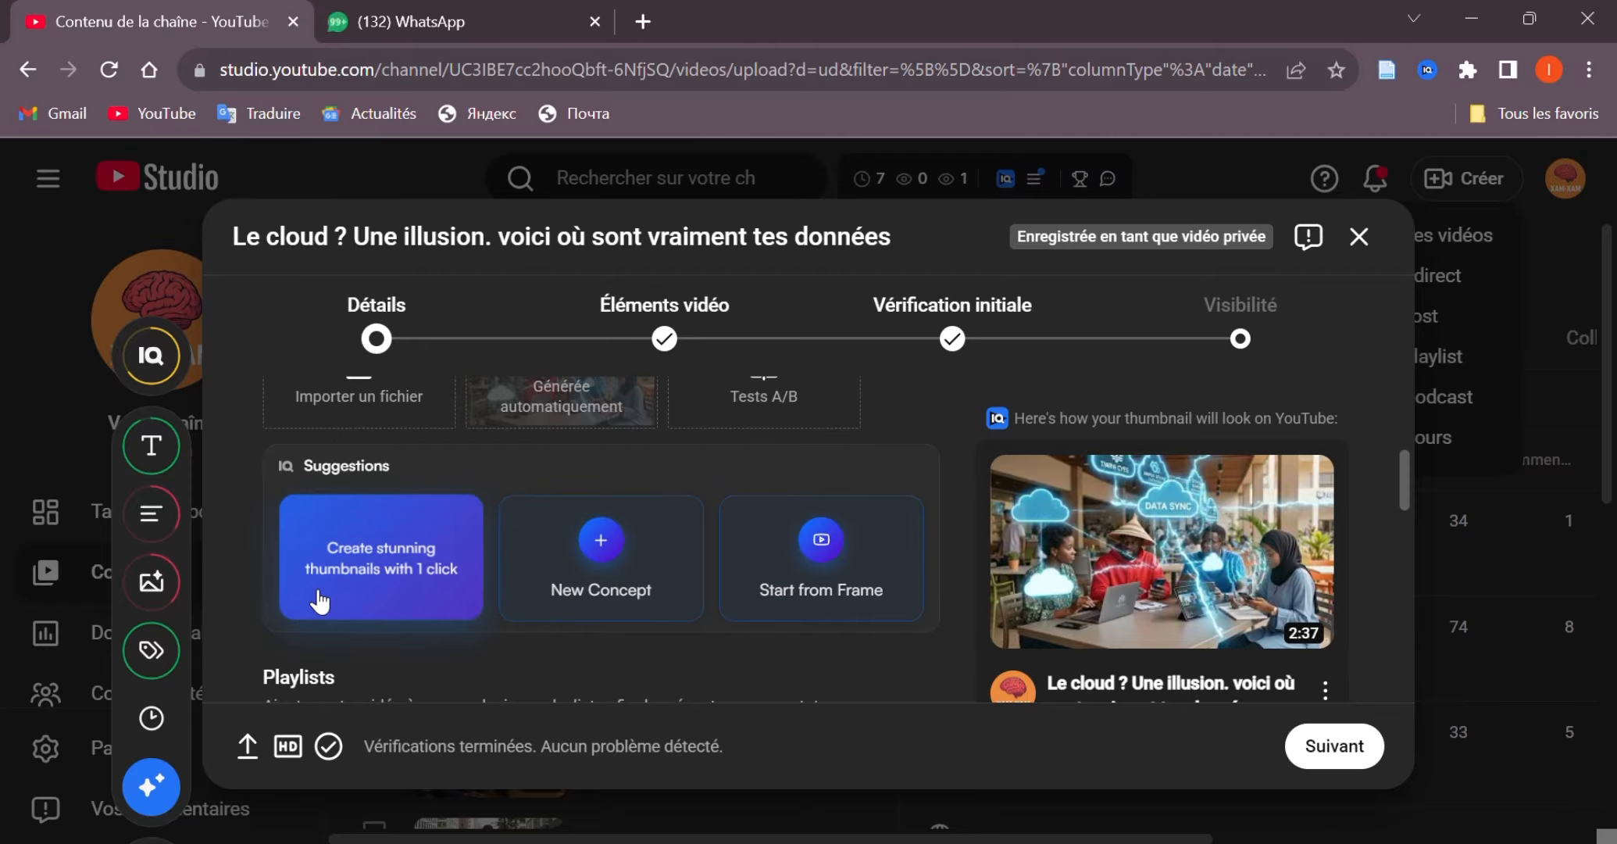
pyautogui.click(319, 600)
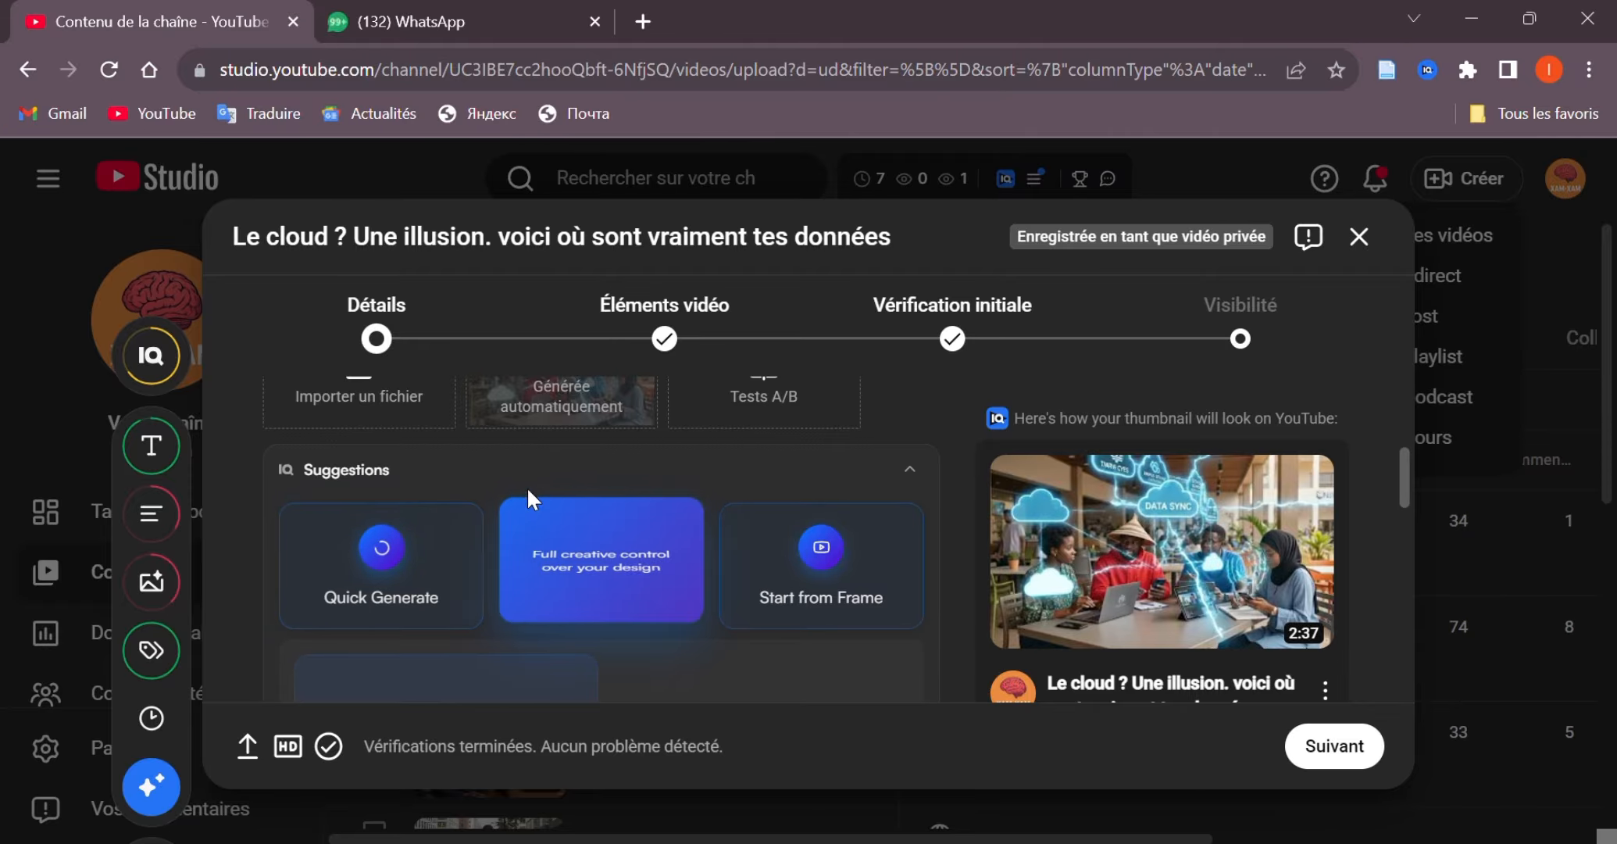
pyautogui.scroll(-2, 503, 467)
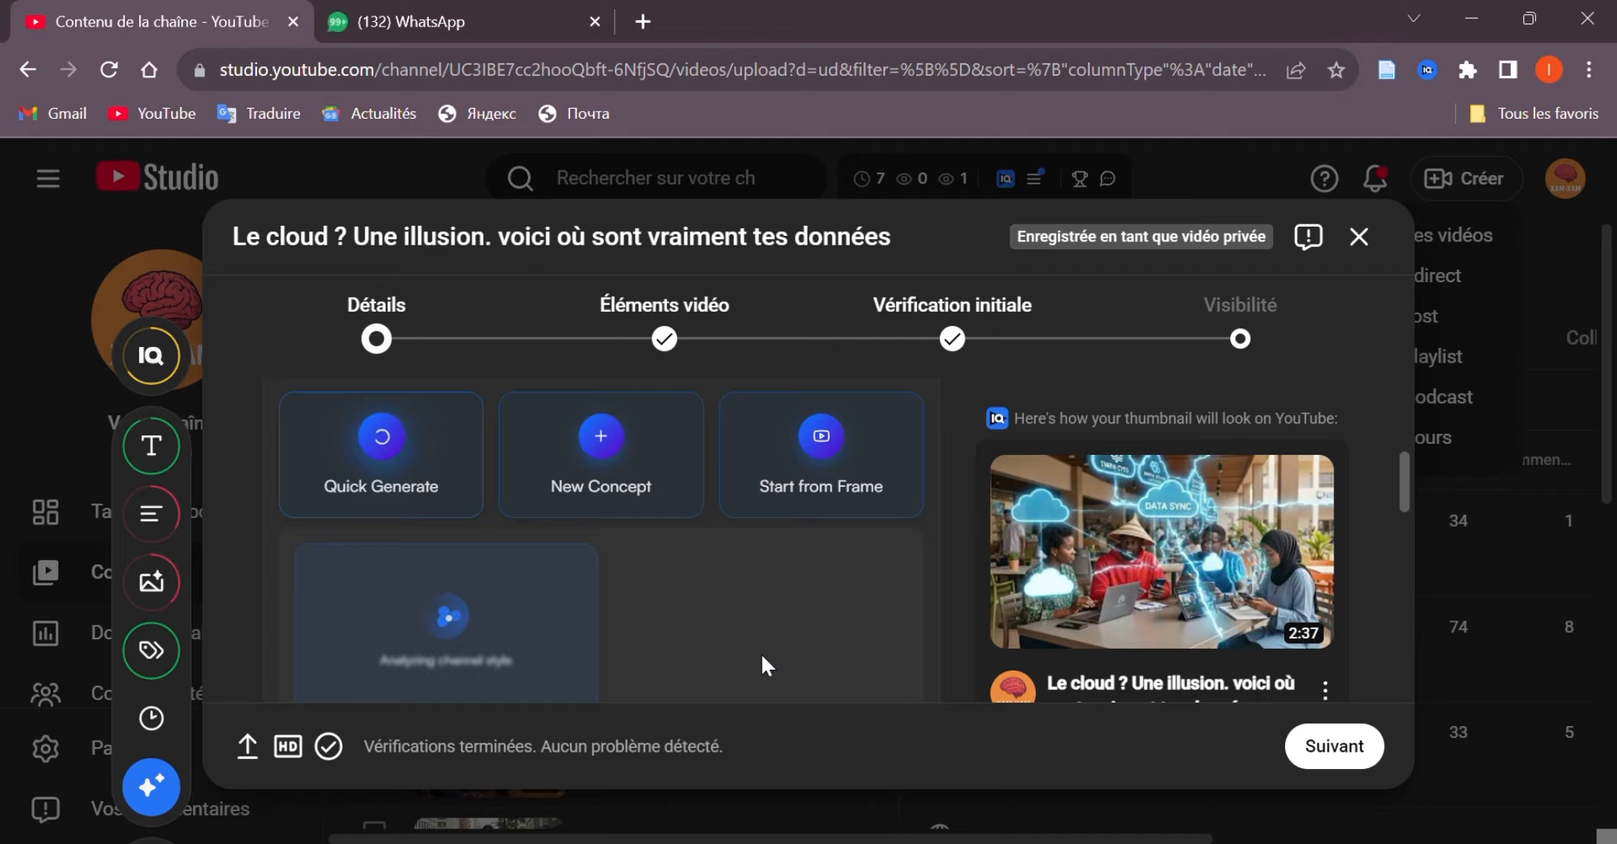
pyautogui.scroll(3, 761, 654)
pyautogui.scroll(3, 764, 666)
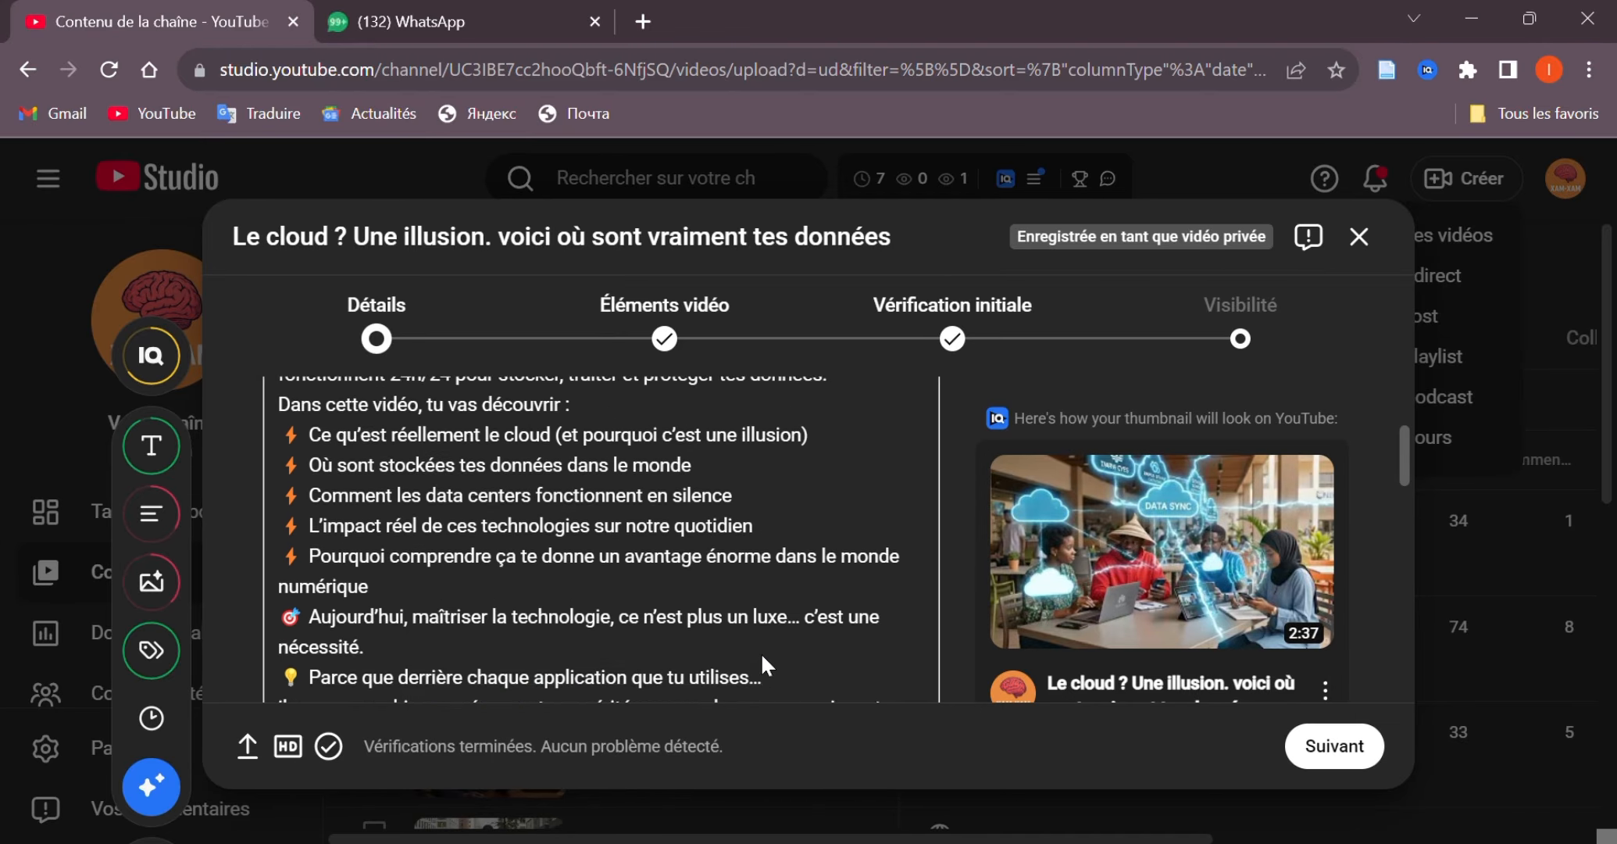
pyautogui.scroll(3, 763, 655)
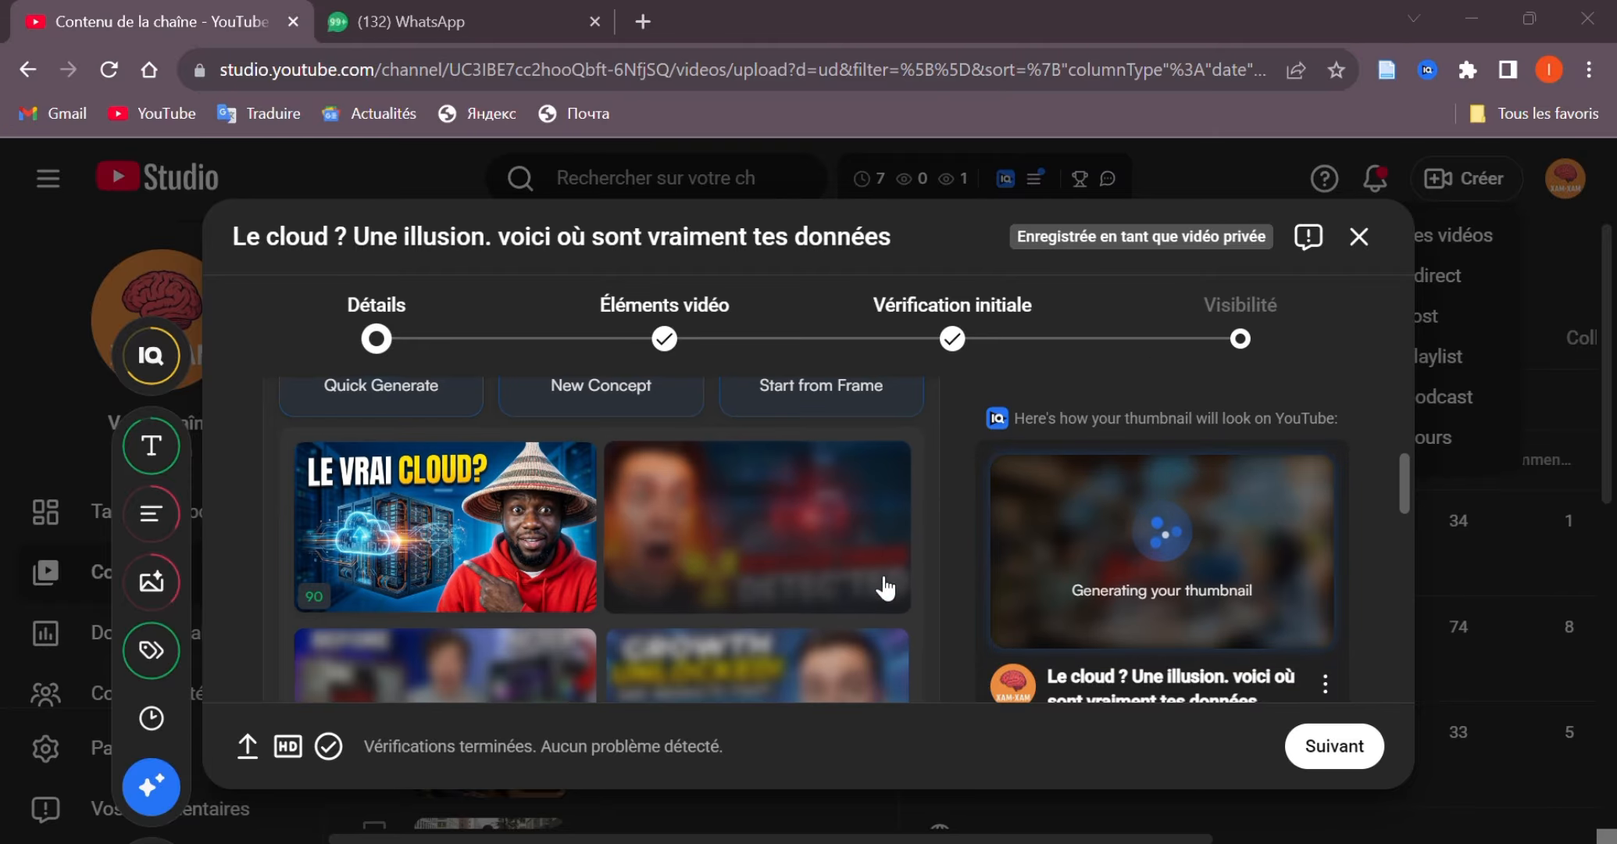
# Step: Use the generated "LE VRAI CLOUD?" thumbnail for the video
pyautogui.moveTo(430, 528)
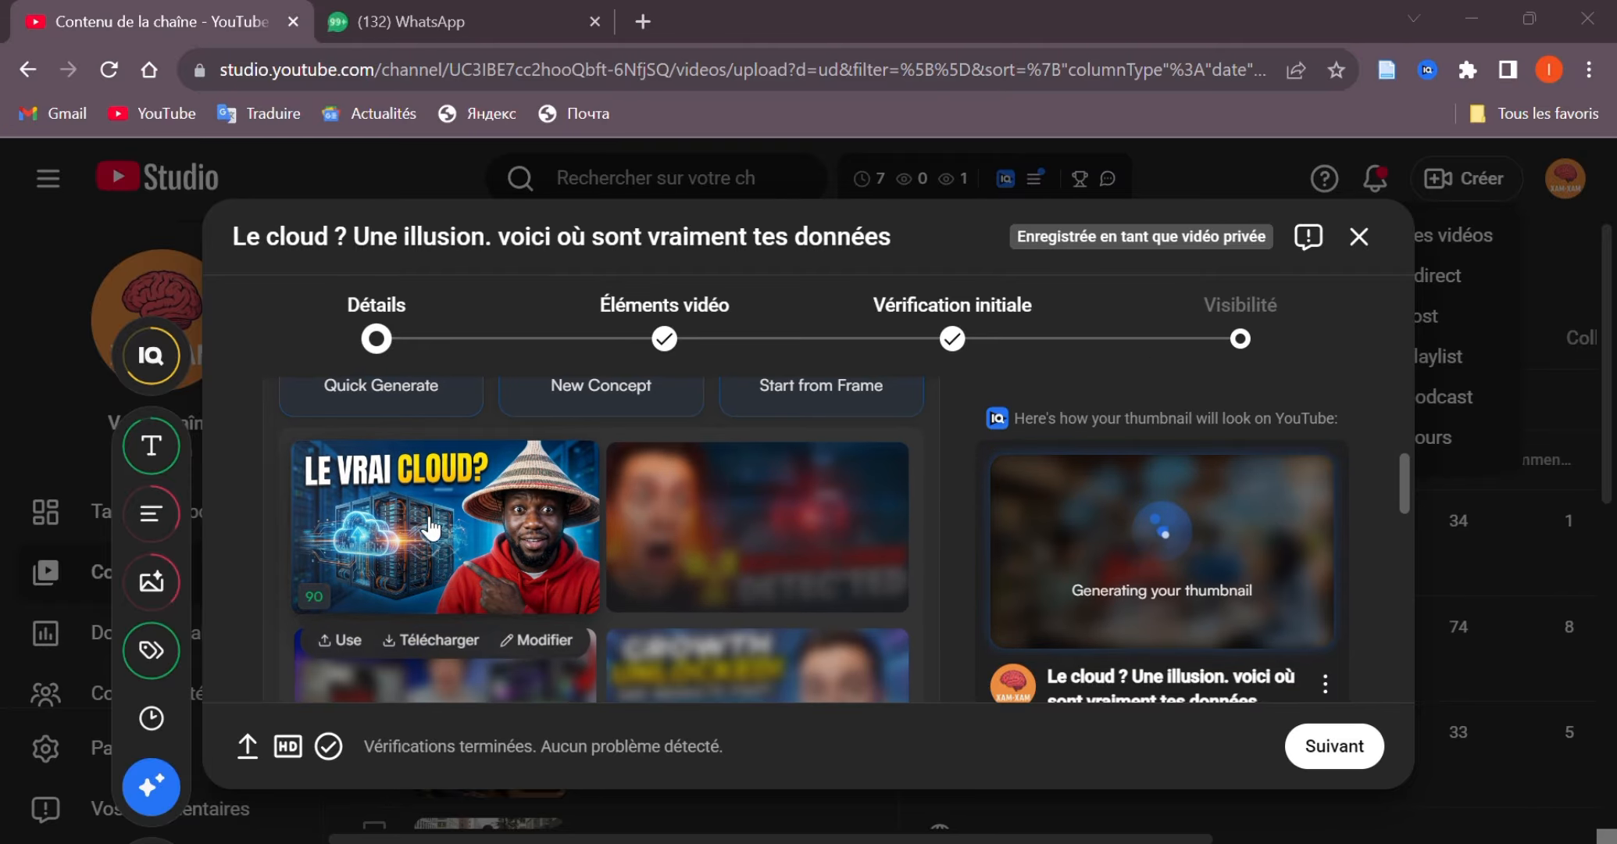
pyautogui.click(346, 640)
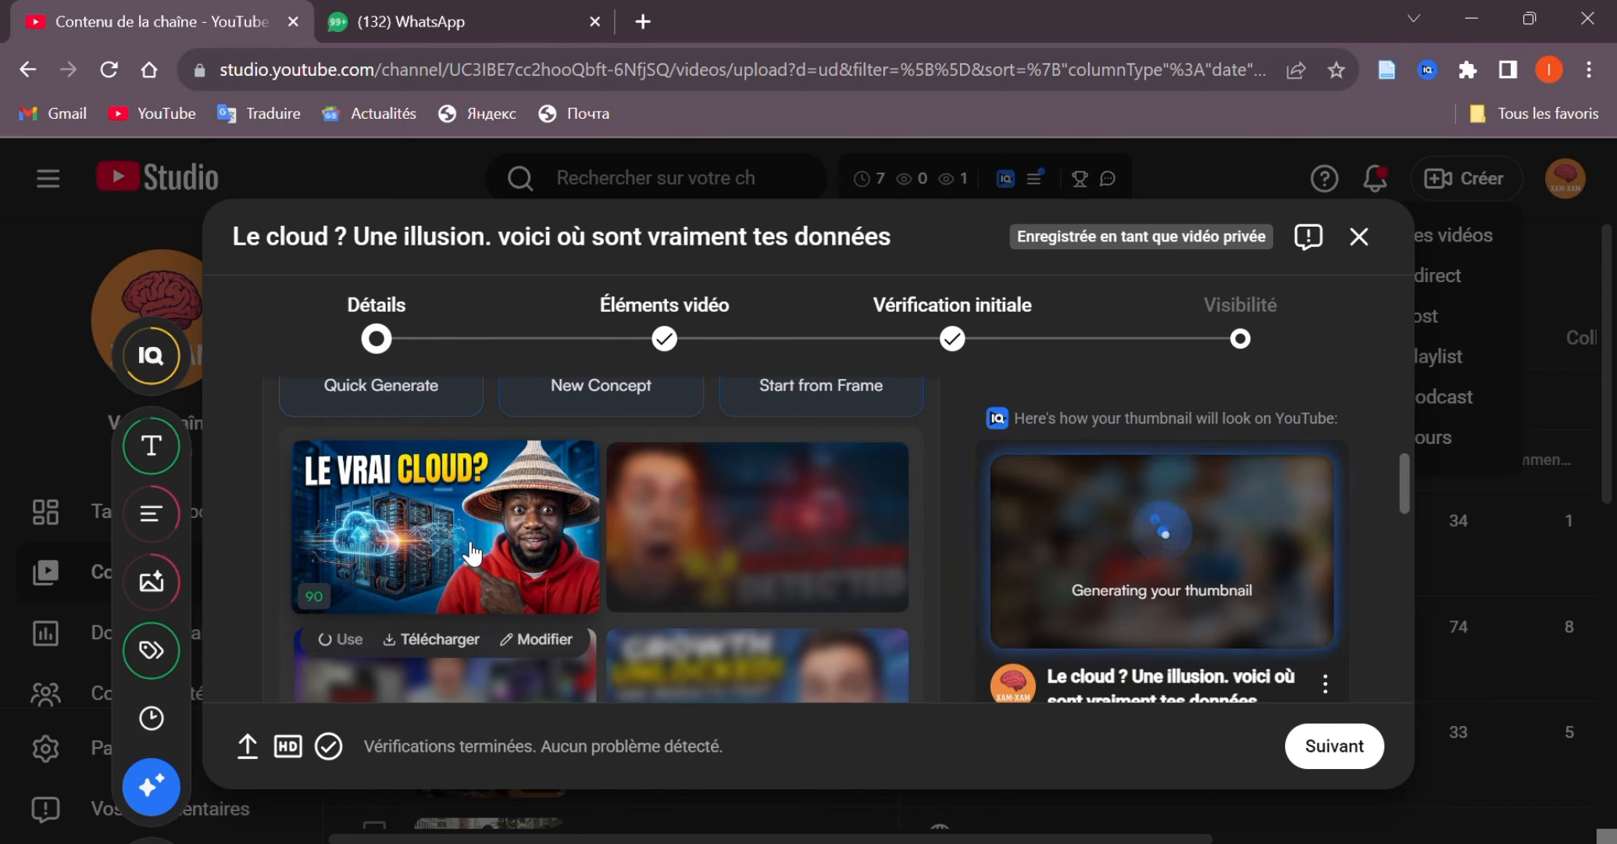
pyautogui.moveTo(511, 561)
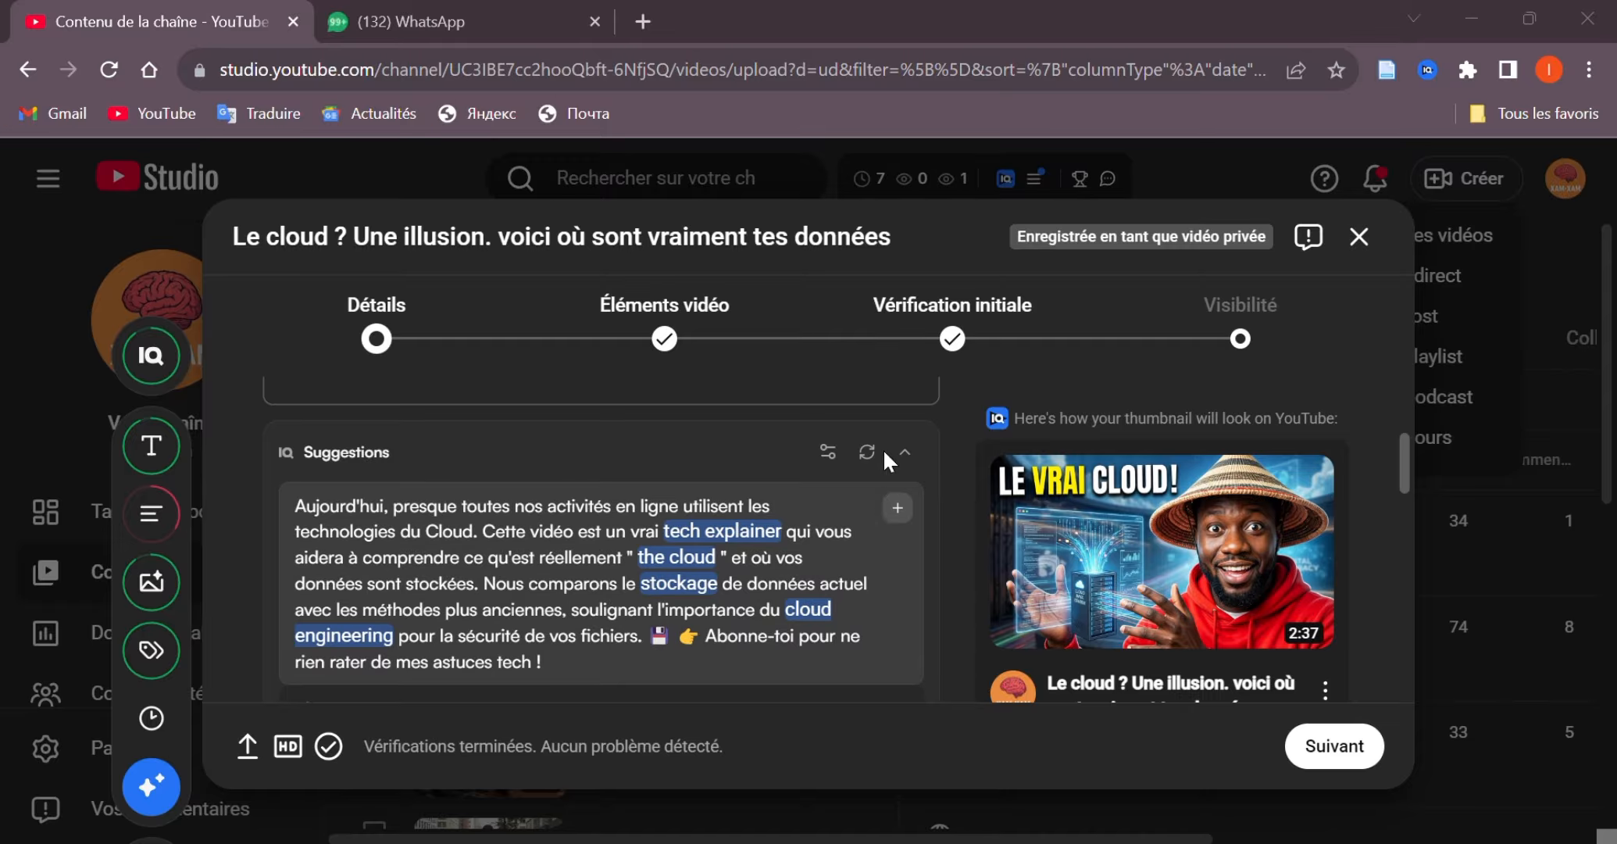
# Step: Apply the suggested description beginning "Aujourd'hui, presque toutes nos activités en ligne utilisent les technologies du Cloud" to the video
pyautogui.click(907, 455)
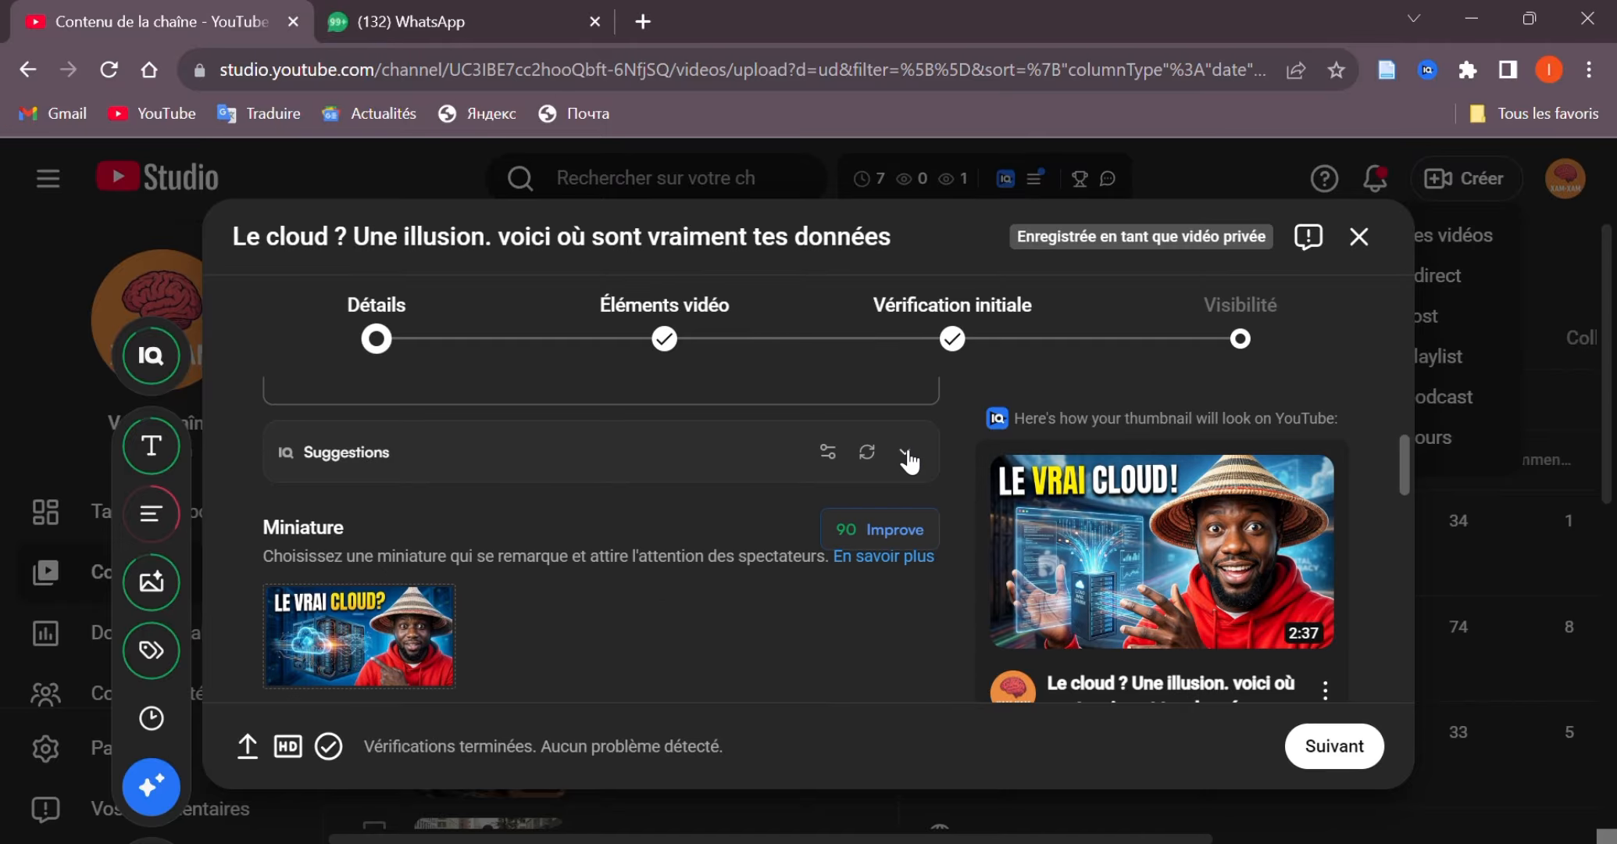
pyautogui.click(906, 454)
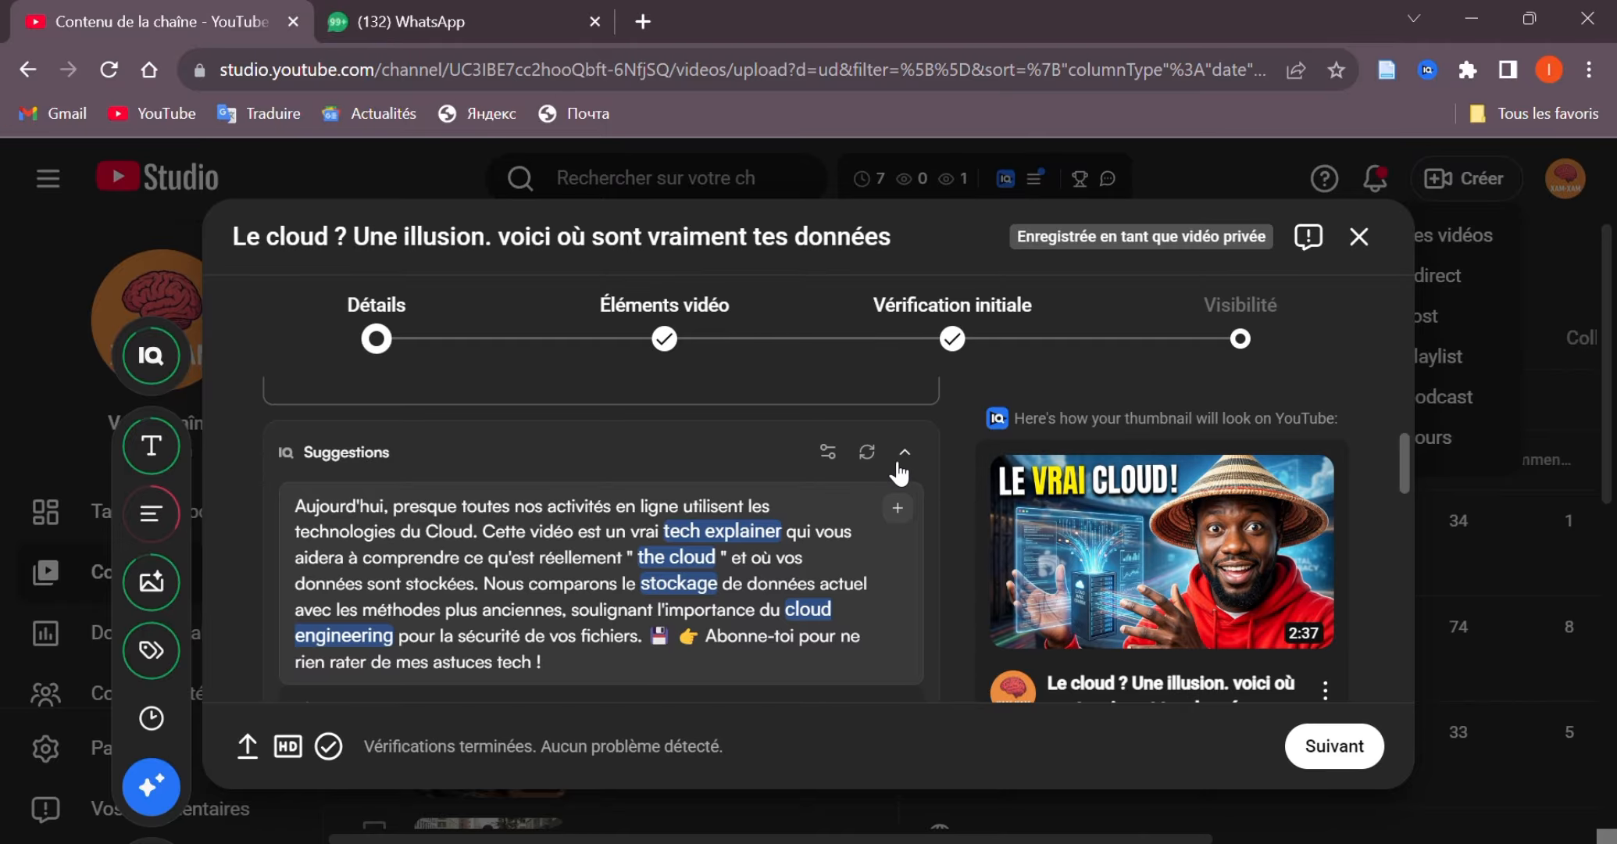
pyautogui.click(670, 613)
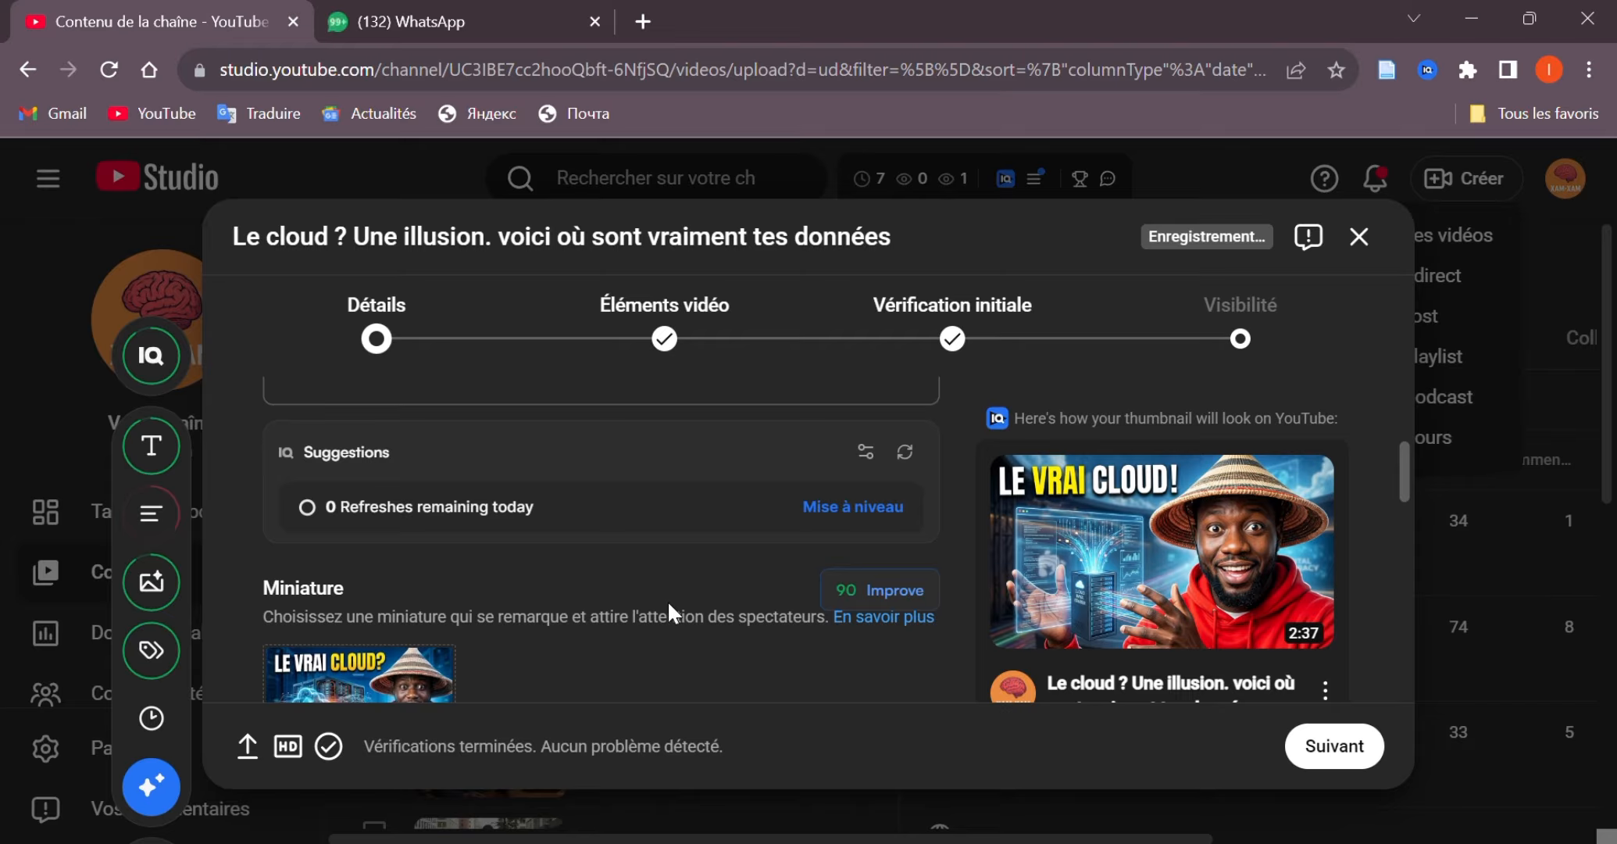
# Step: Review the video's description and title suggestions in the details, and check the initial verification and visibility stages
pyautogui.scroll(6, 670, 613)
pyautogui.scroll(-3, 670, 608)
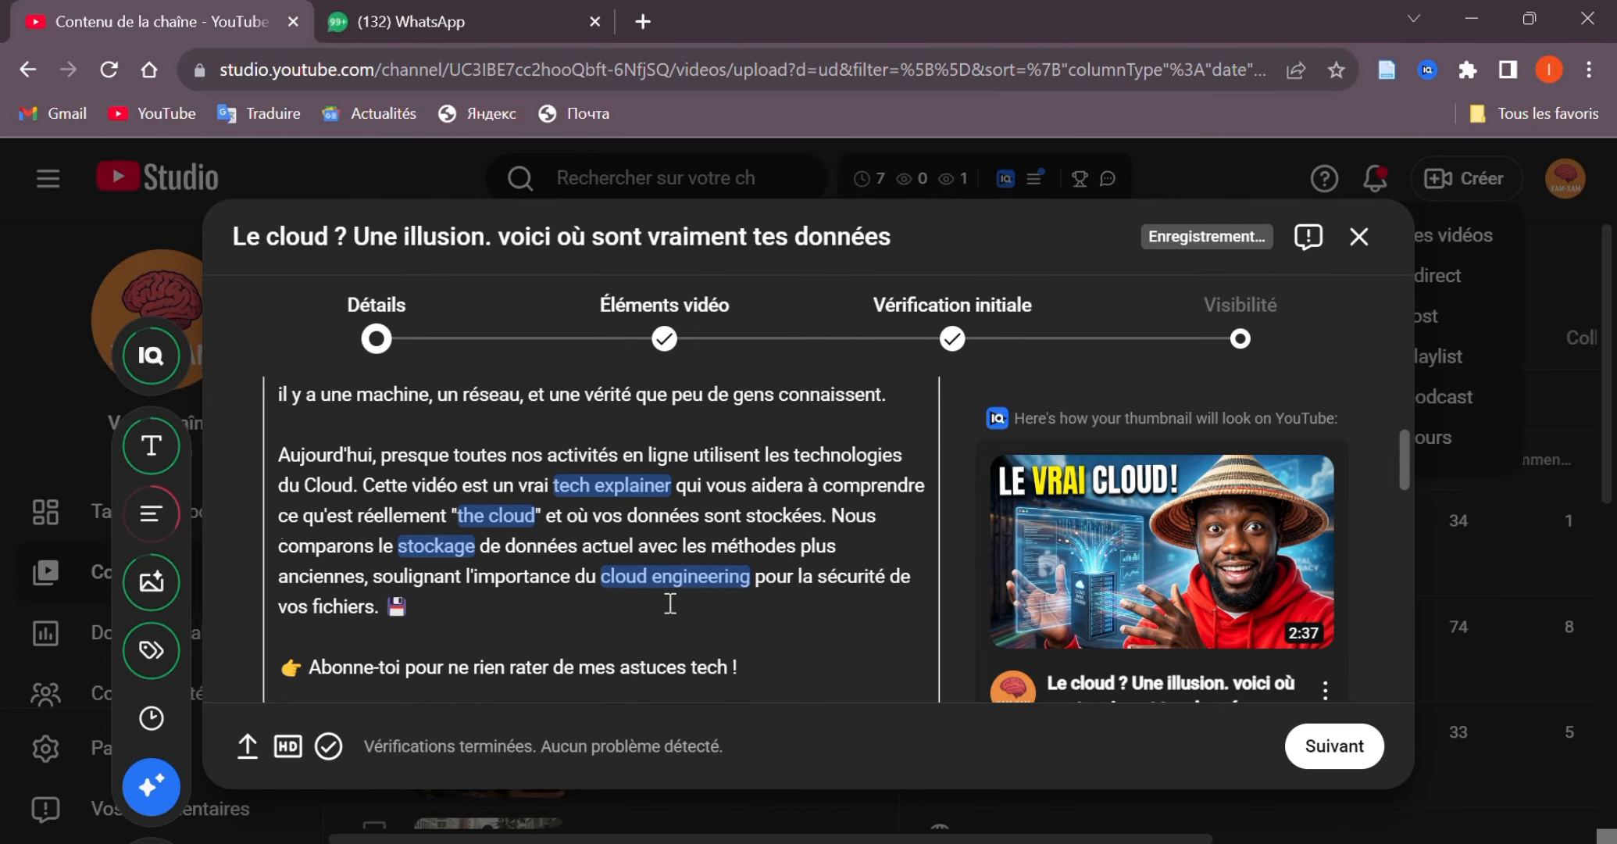
pyautogui.scroll(-1, 670, 603)
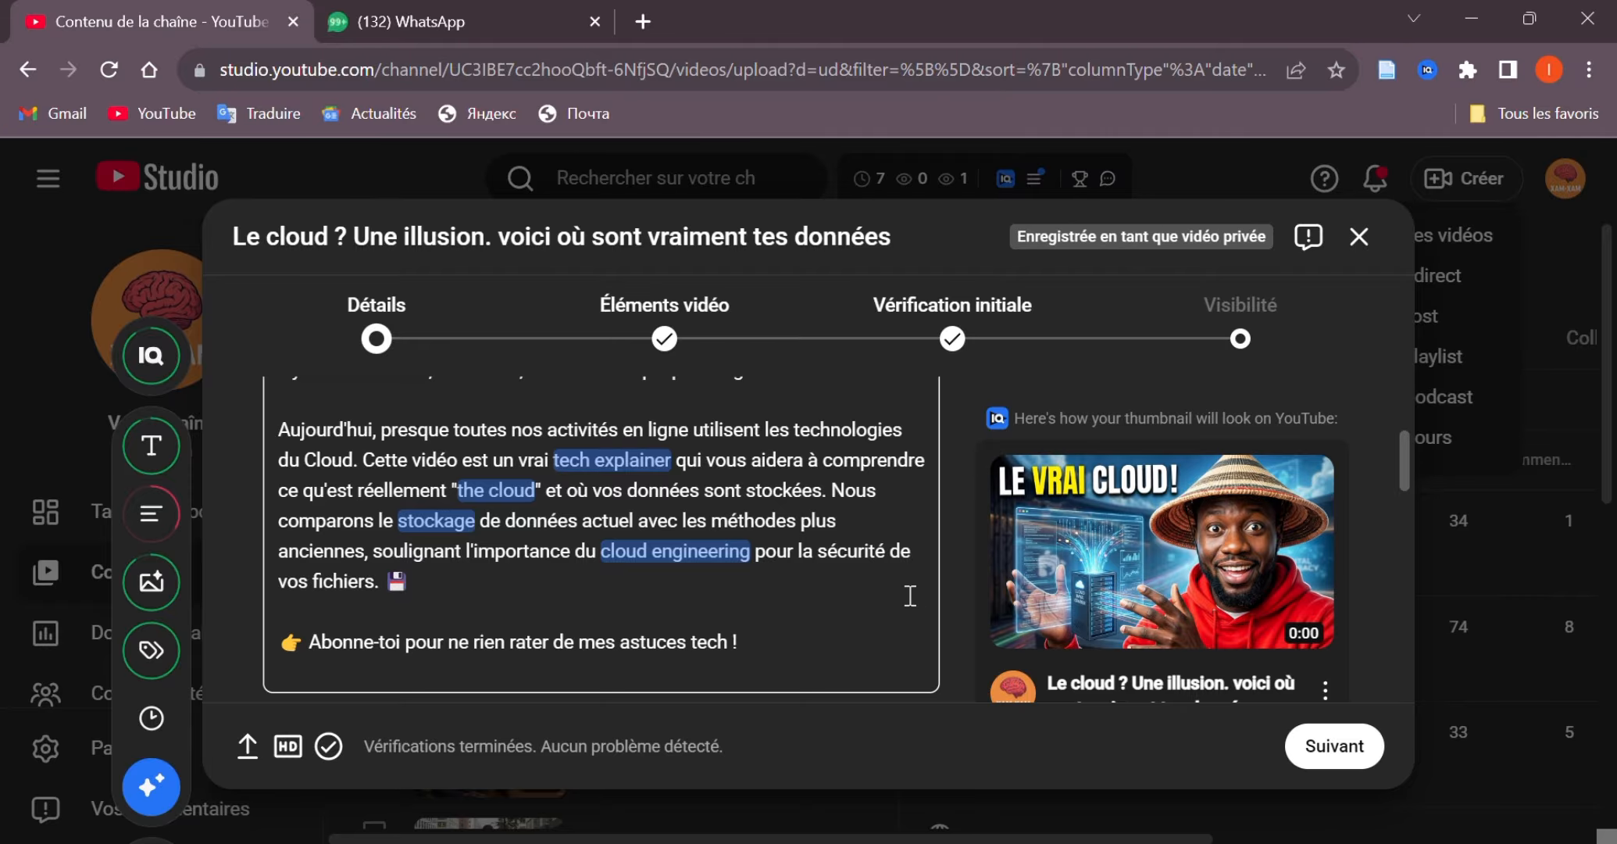
pyautogui.click(392, 361)
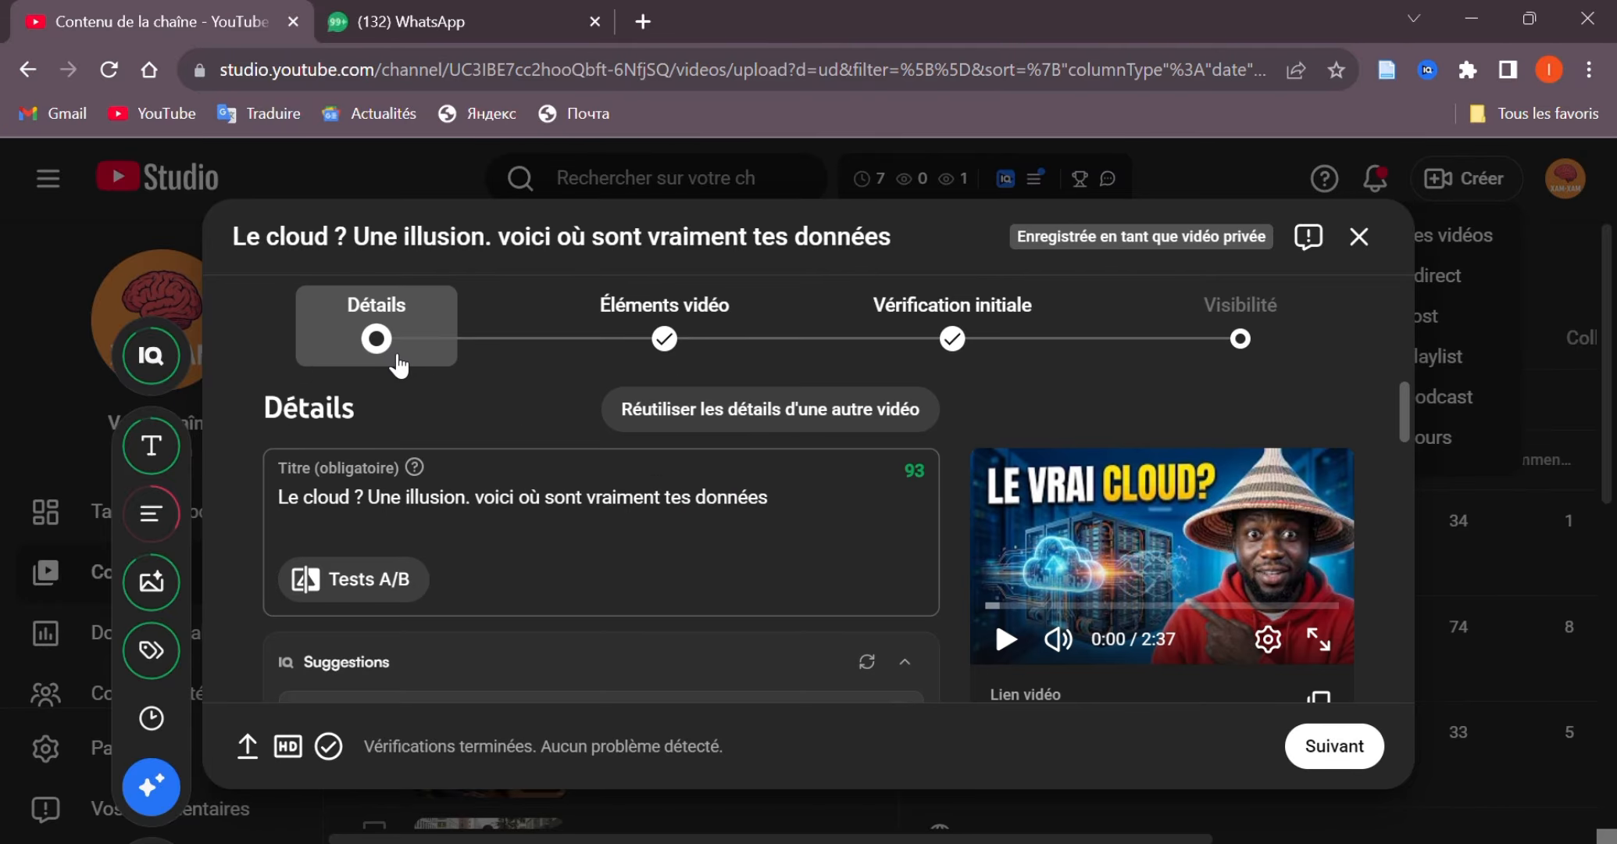
pyautogui.scroll(-3, 688, 578)
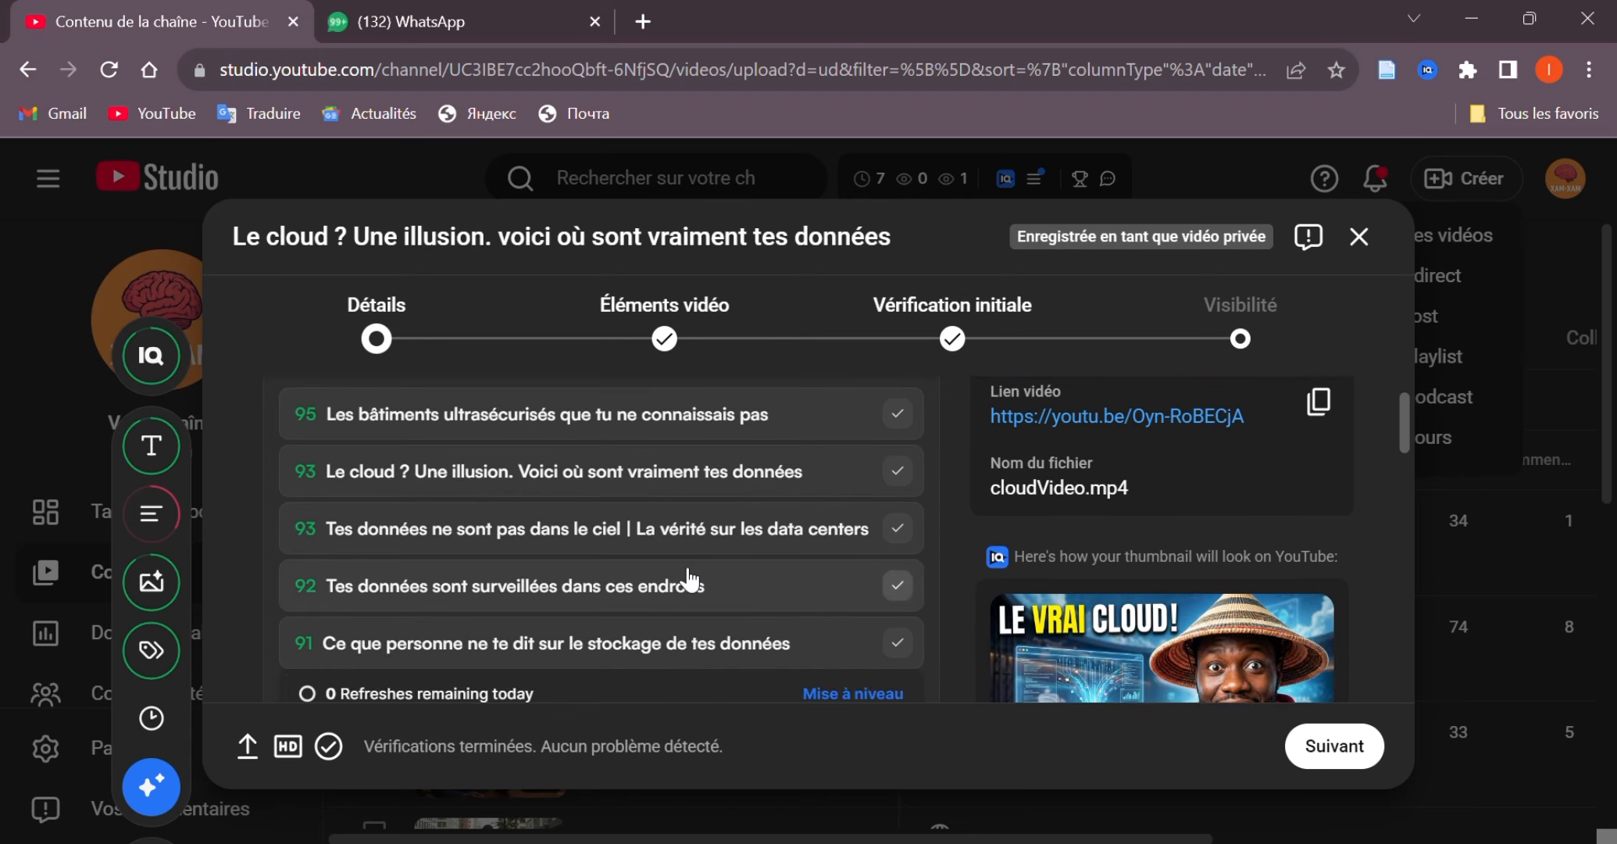
pyautogui.scroll(1, 691, 578)
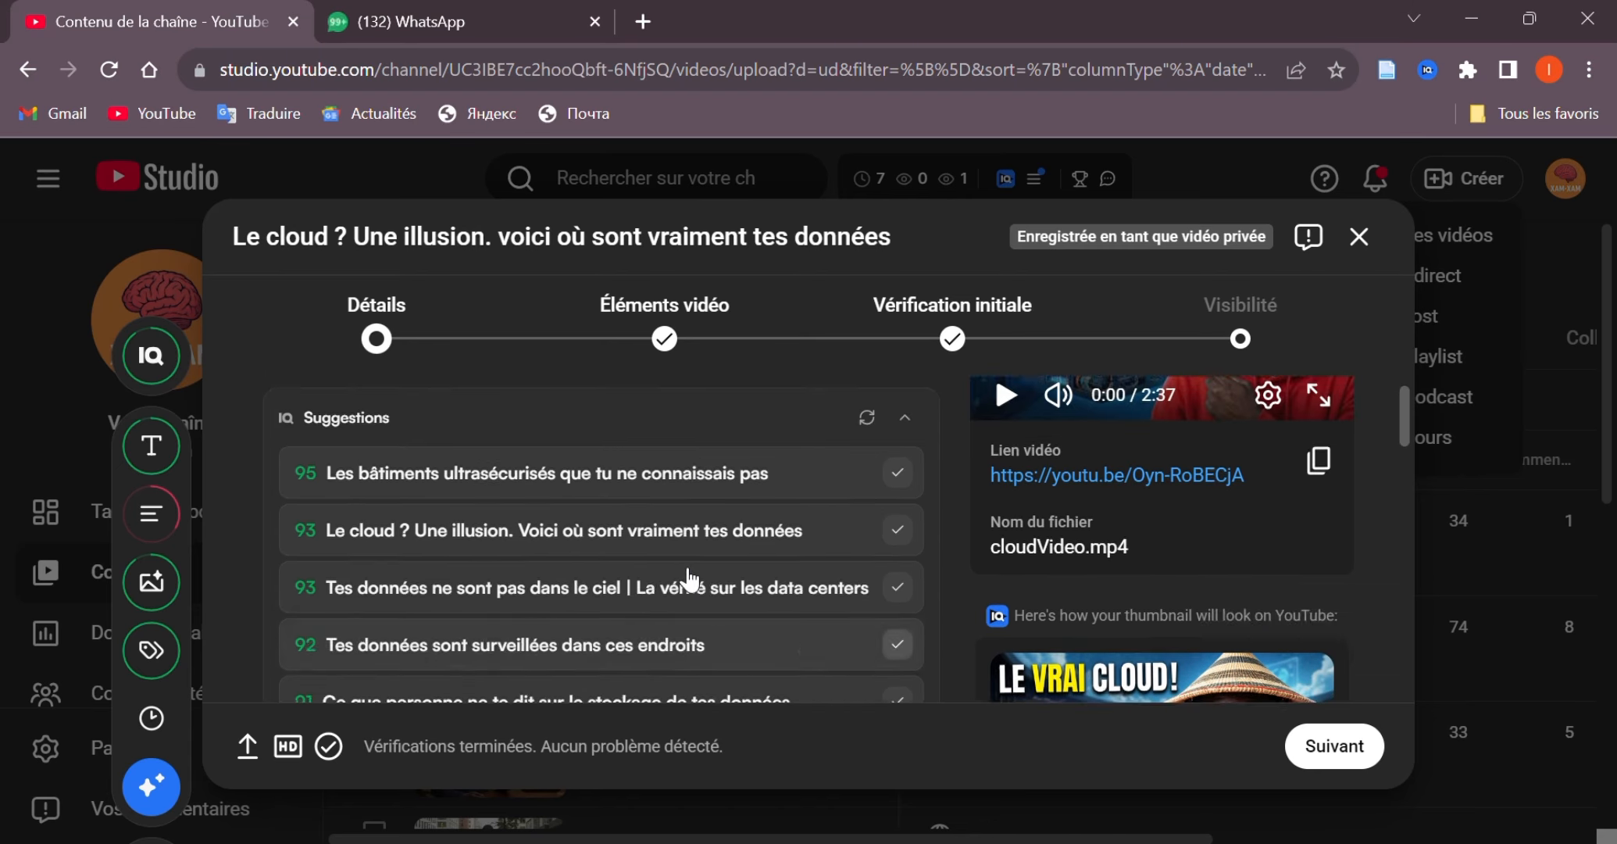
pyautogui.scroll(-5, 690, 568)
pyautogui.scroll(2, 690, 568)
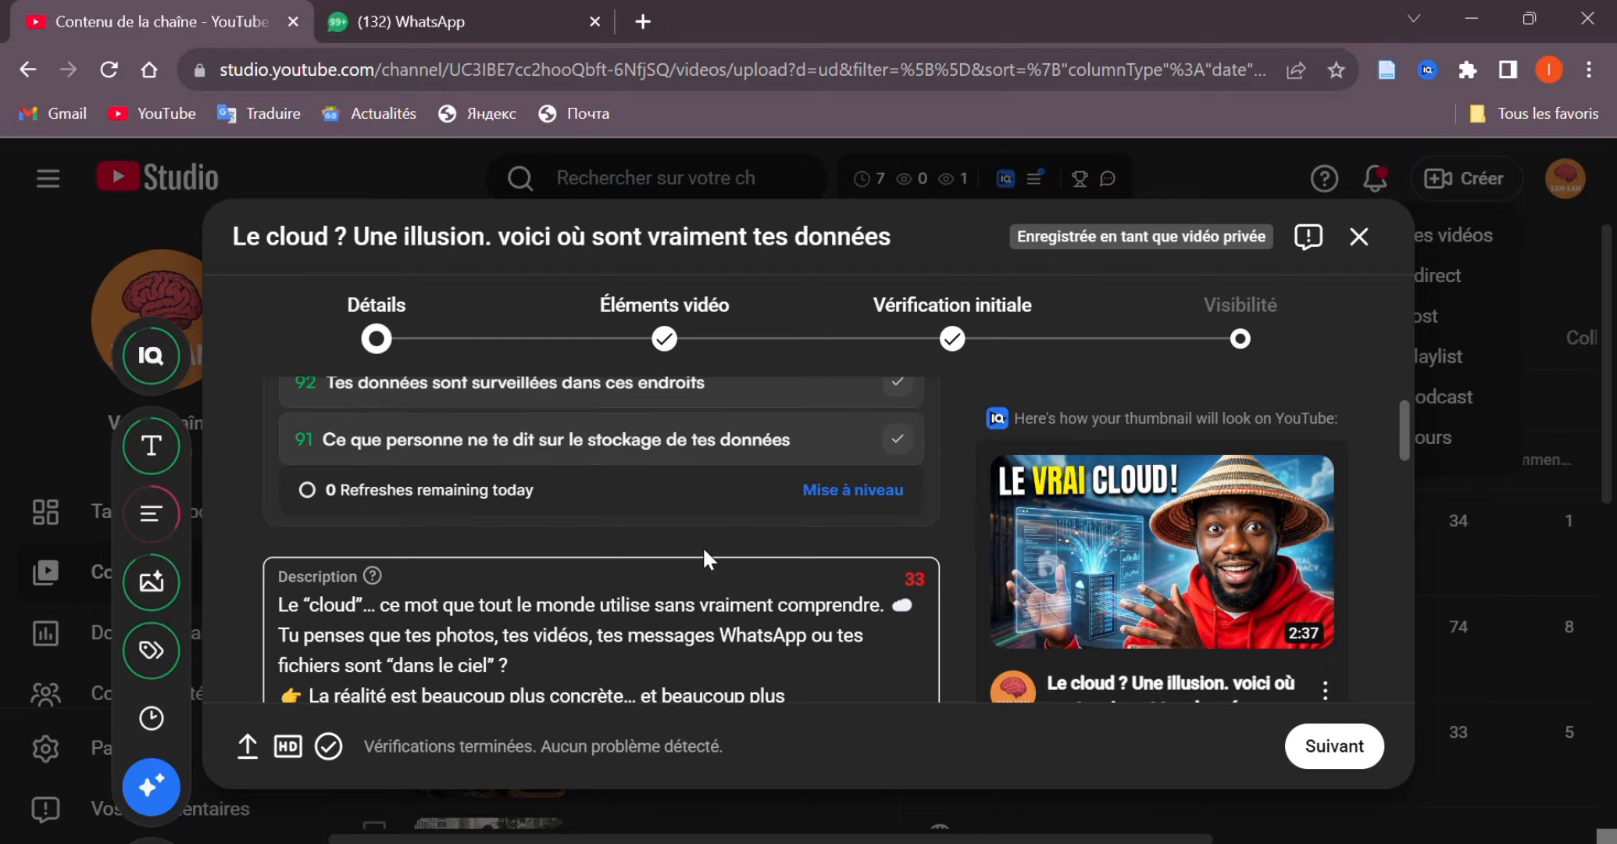
pyautogui.click(990, 354)
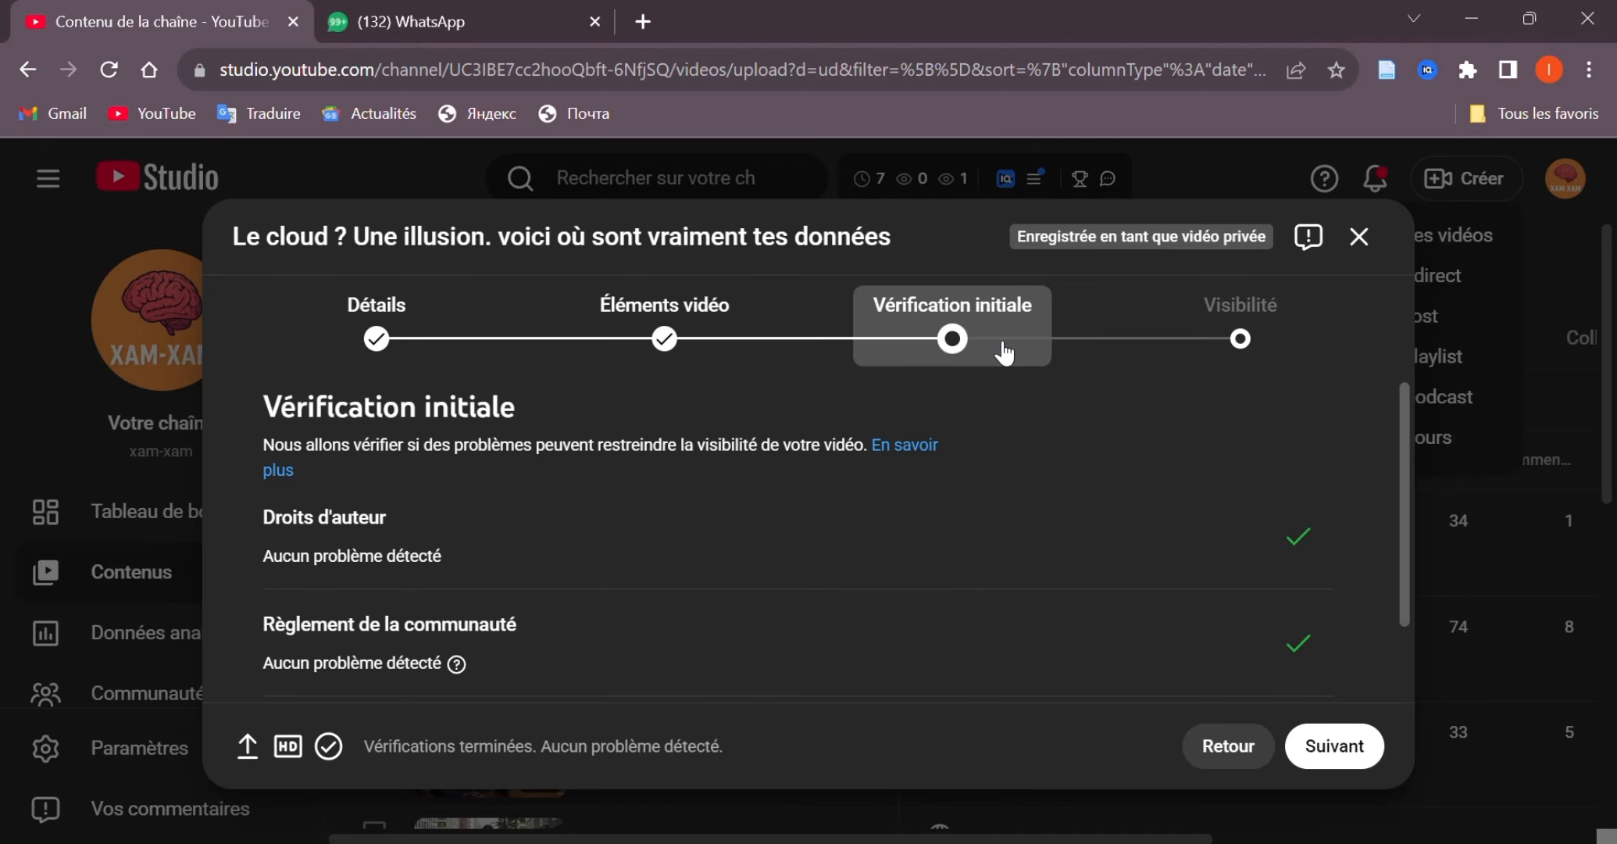
pyautogui.click(1177, 337)
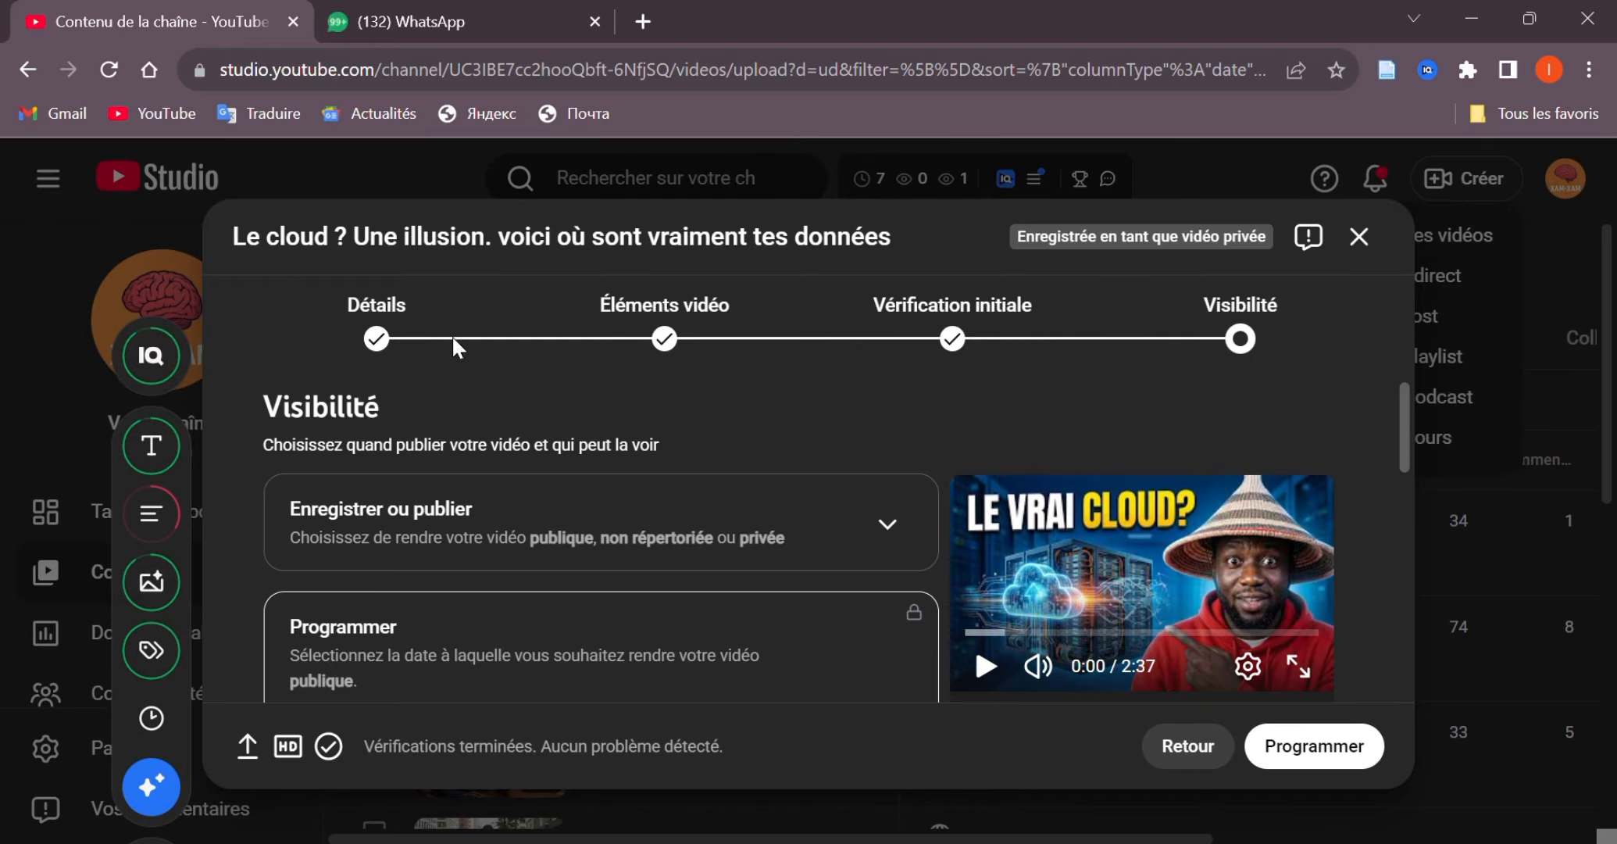
# Step: Replace the video's entire description with the copied text beginning "Le cloud computing… un mot que tout le monde utilise"
pyautogui.click(374, 335)
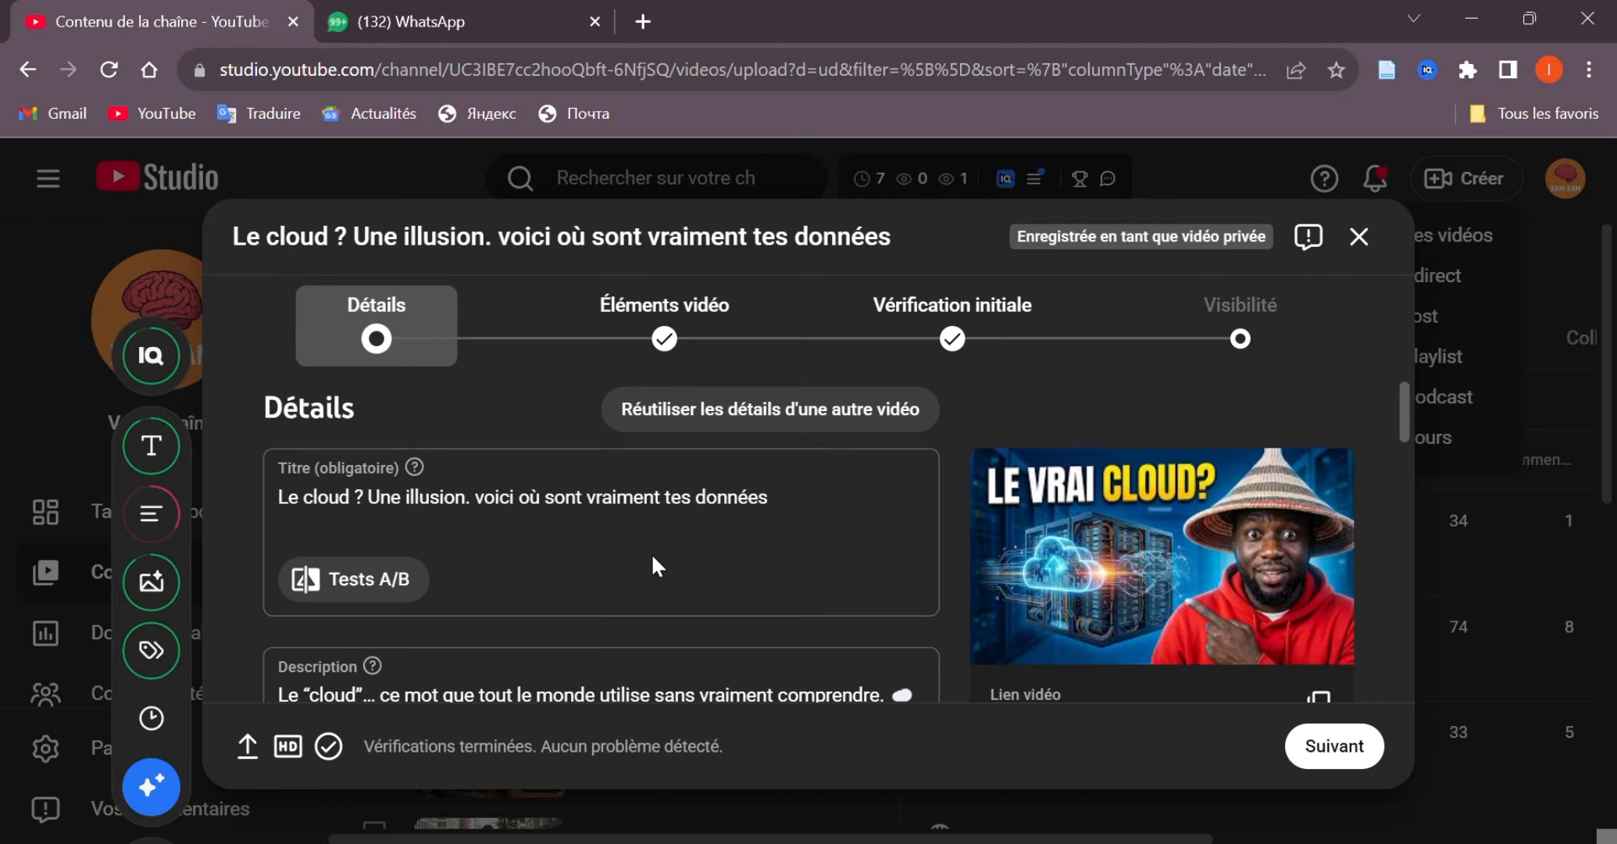
pyautogui.scroll(-10, 656, 555)
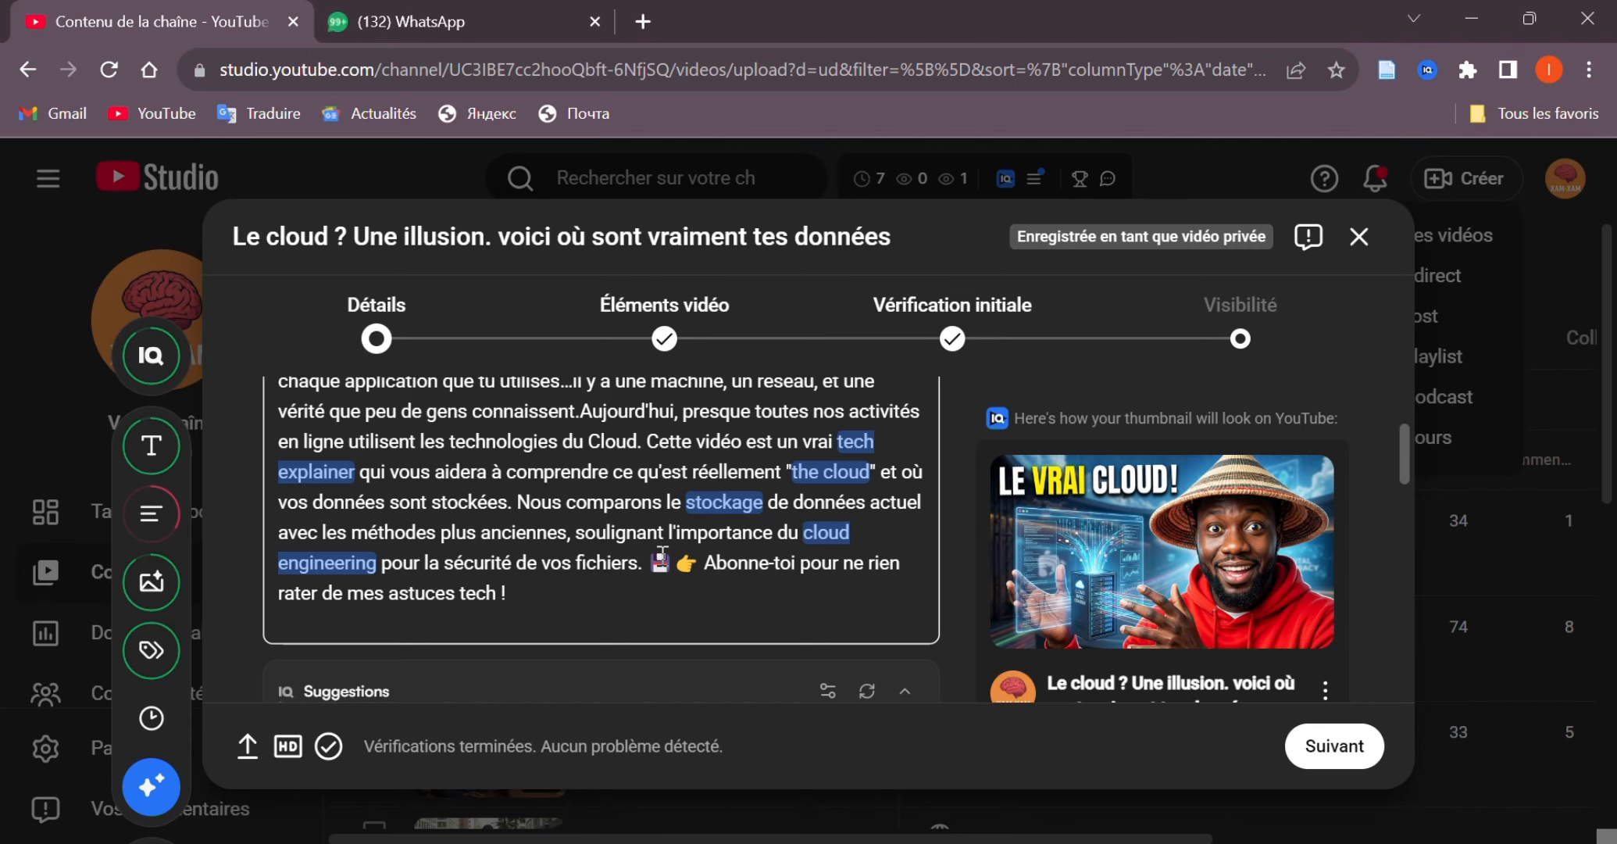
pyautogui.scroll(3, 662, 555)
pyautogui.scroll(1, 662, 556)
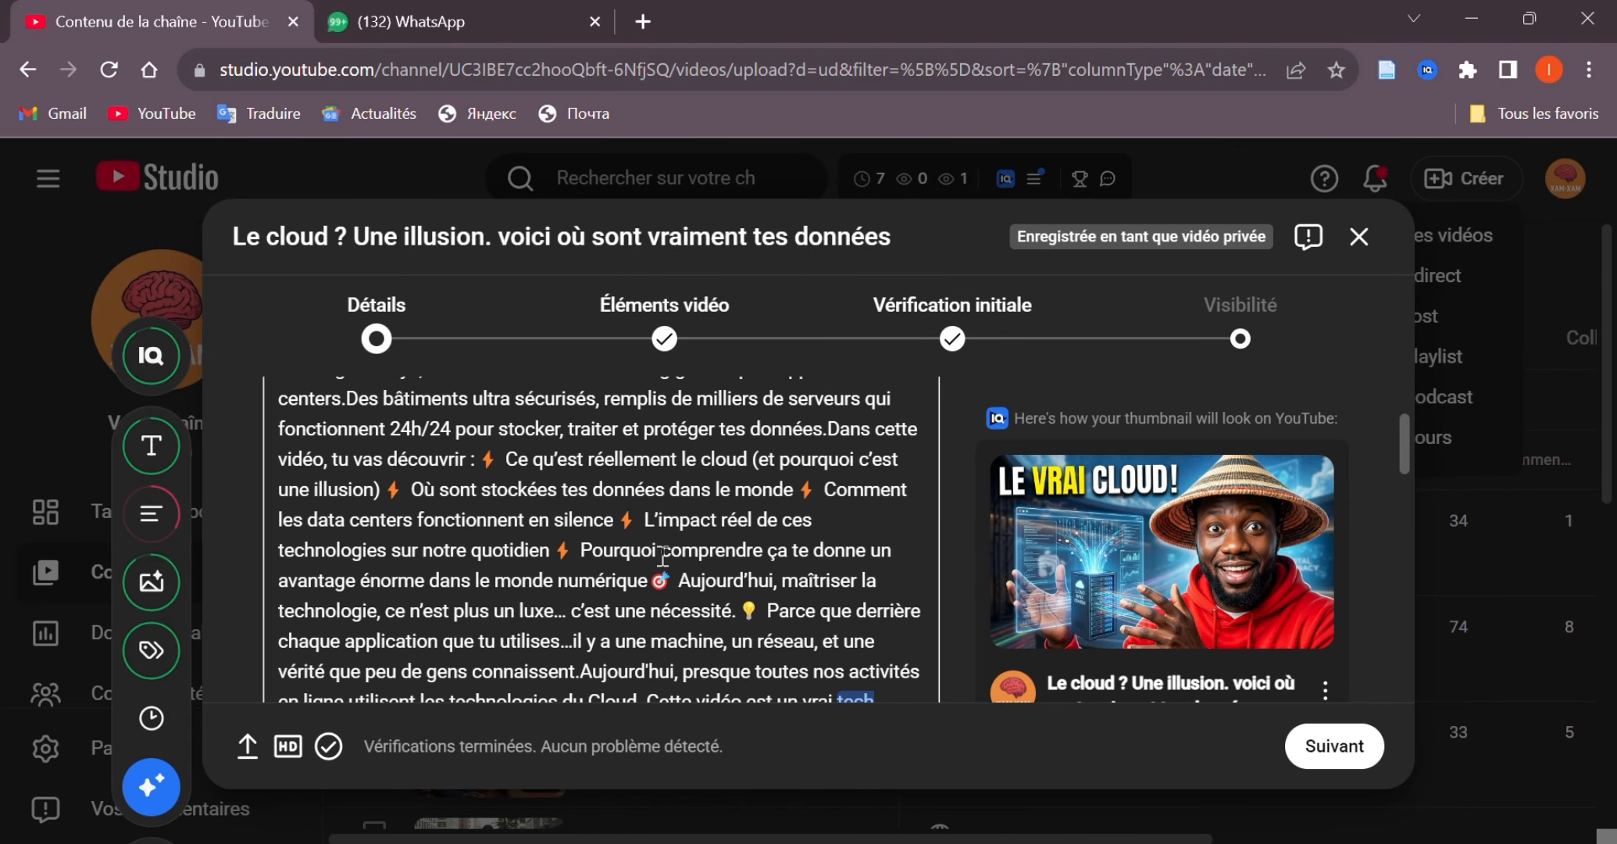
pyautogui.hotkey('ctrl', 'a')
pyautogui.press('Delete')
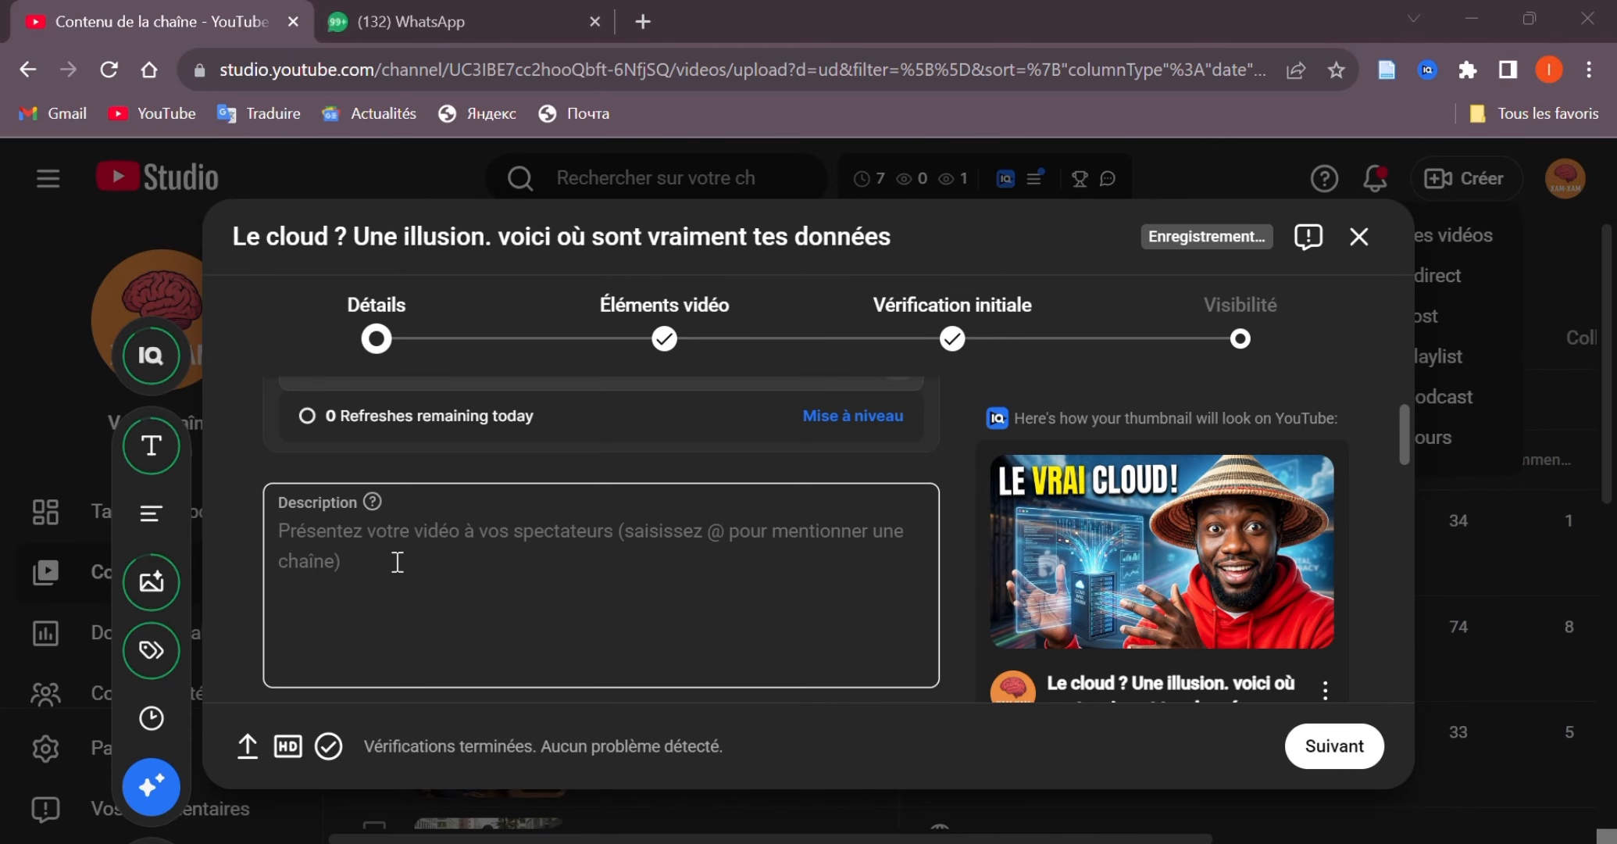
pyautogui.click(398, 574)
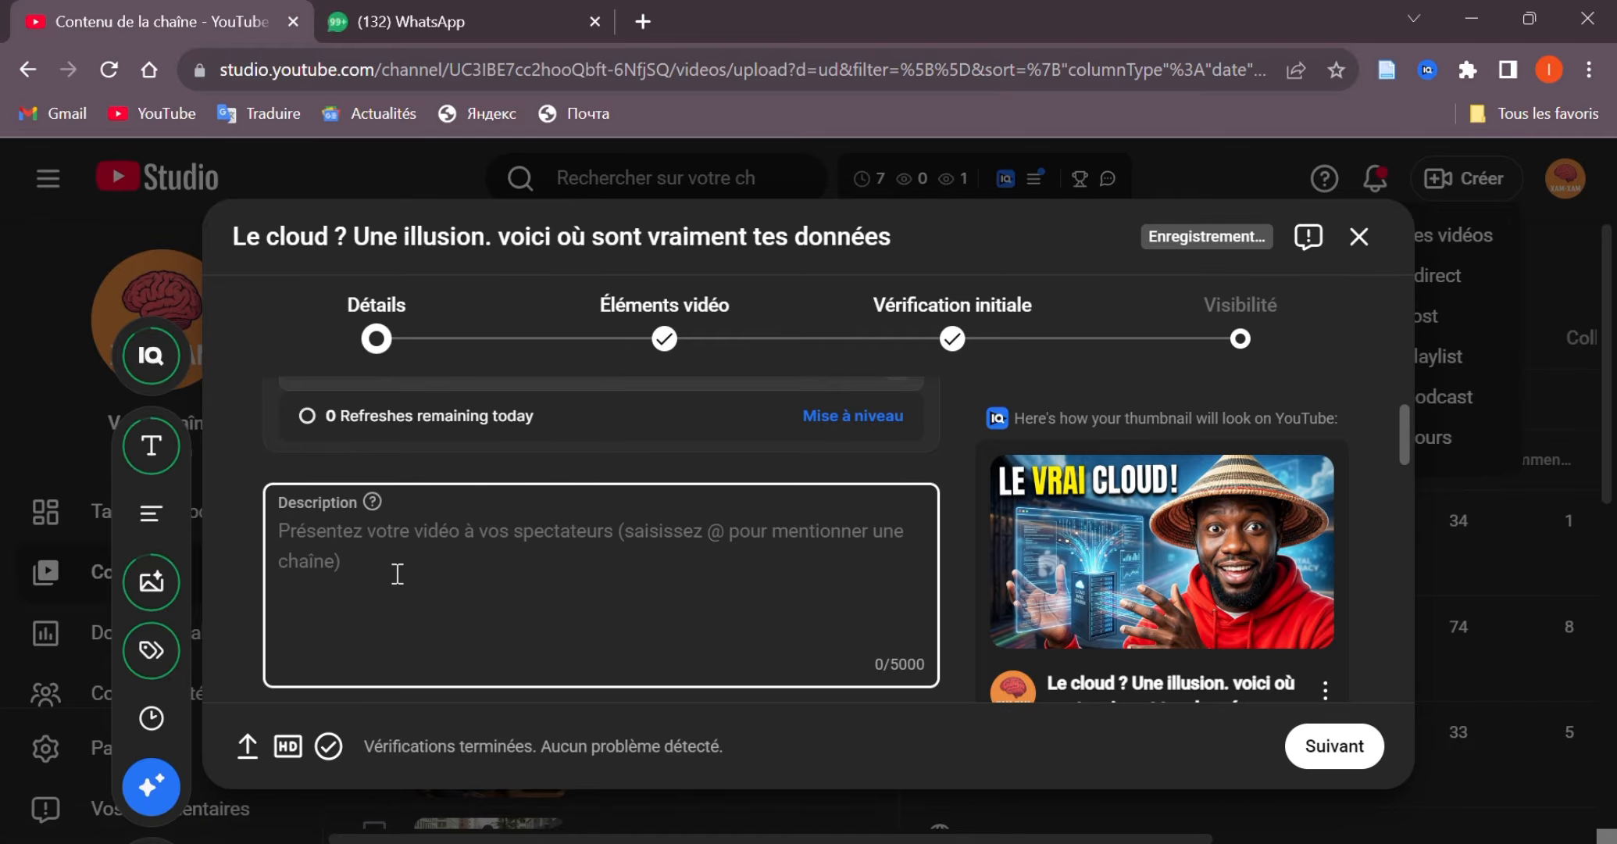
pyautogui.hotkey('ctrl', 'v')
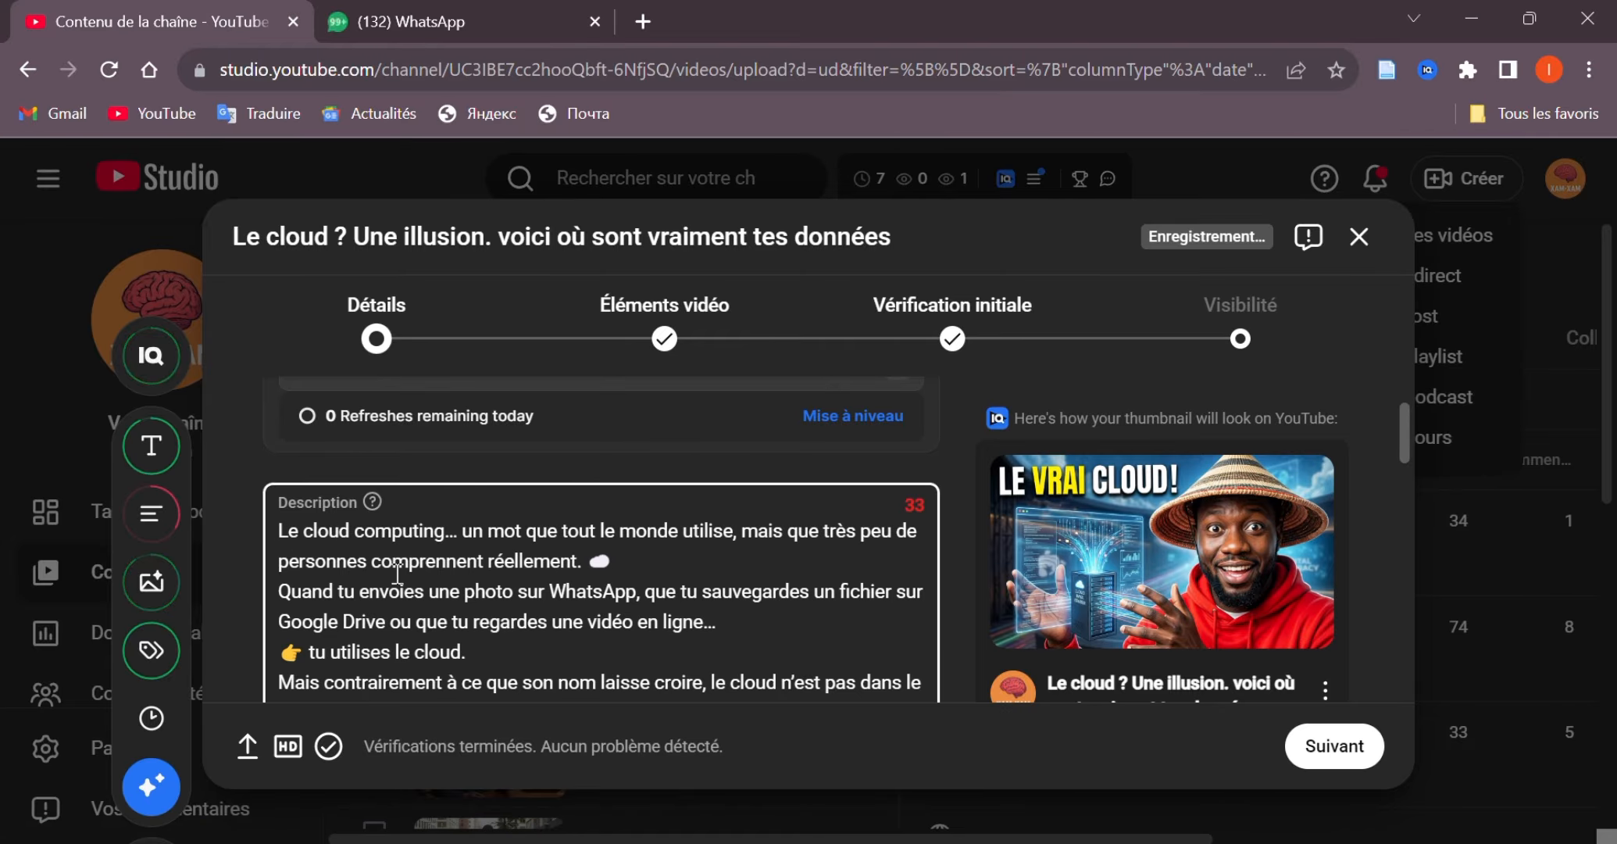
pyautogui.scroll(-1, 397, 574)
pyautogui.scroll(-10, 398, 574)
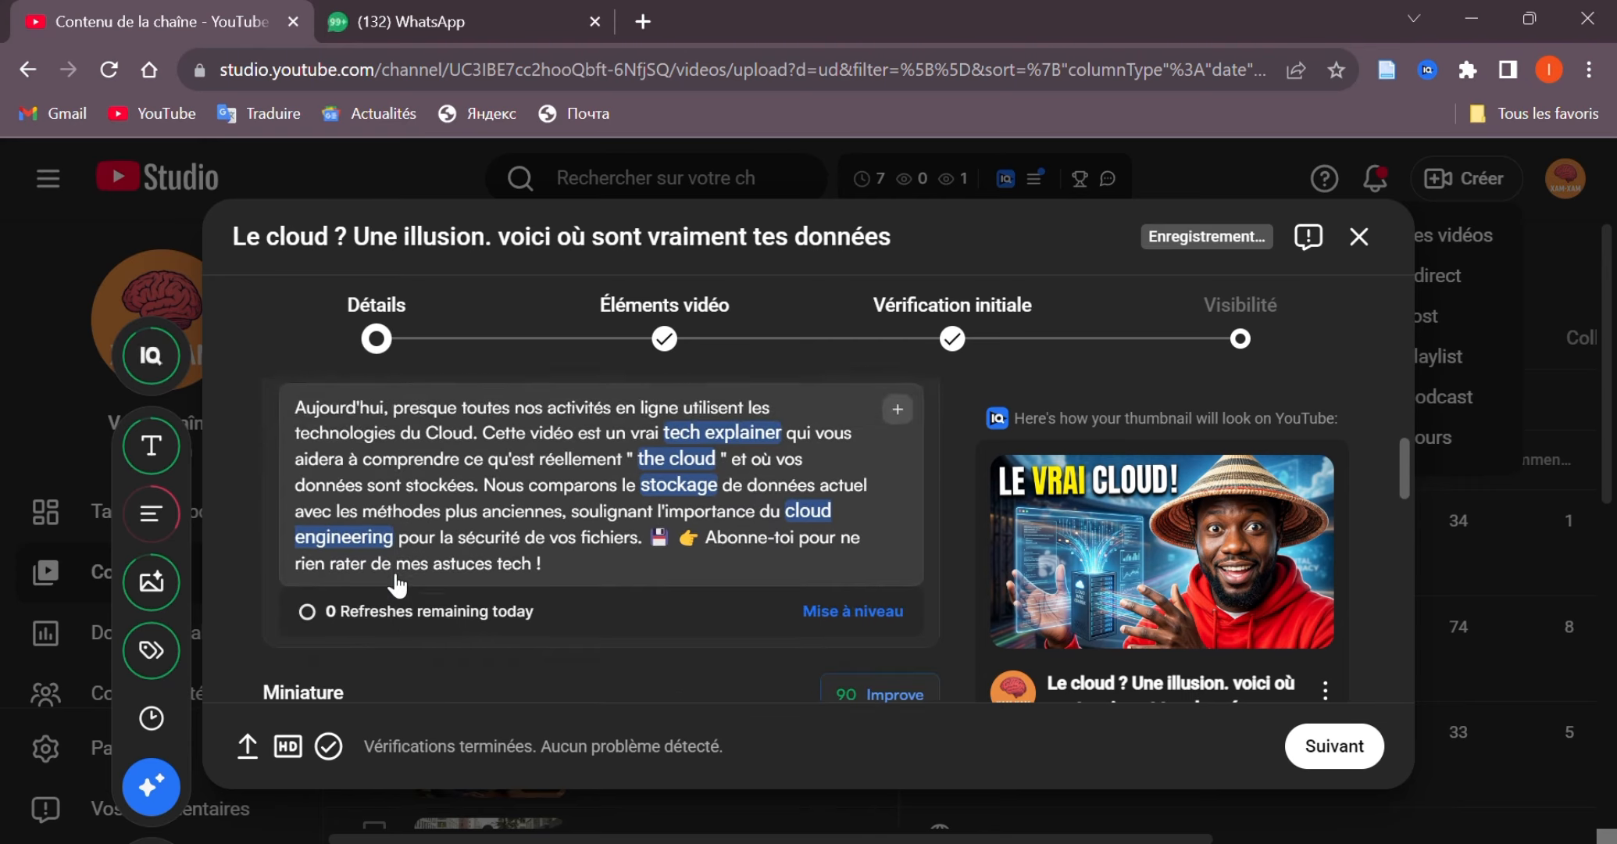
pyautogui.scroll(8, 397, 584)
pyautogui.scroll(6, 398, 585)
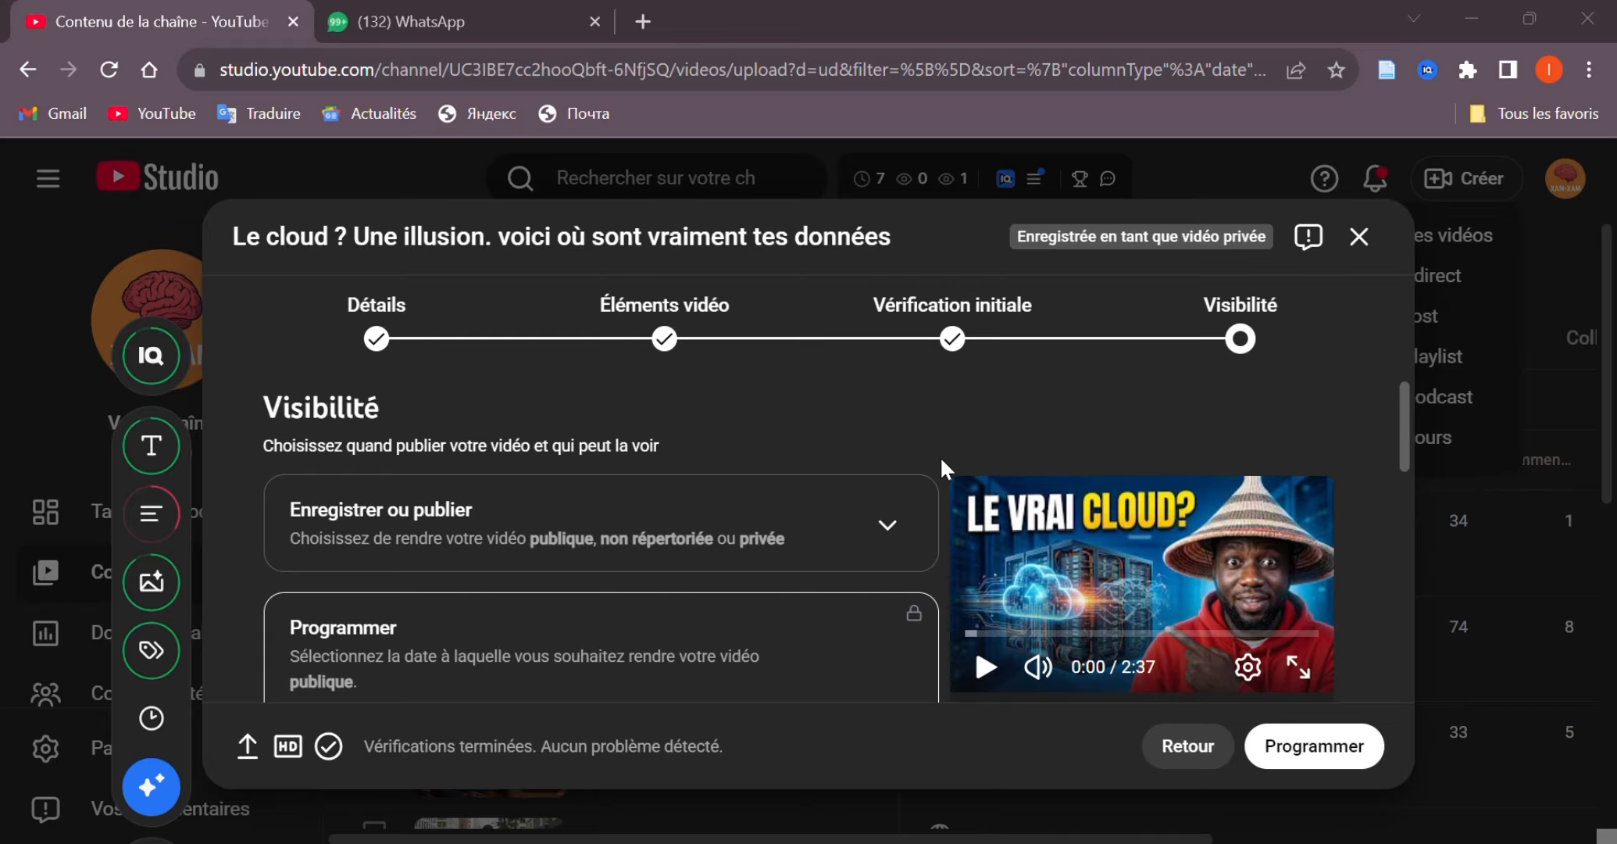
# Step: Set the publication time to 20:15 in the visibility settings, and schedule the video for publication
pyautogui.scroll(-1, 777, 582)
pyautogui.scroll(-3, 777, 582)
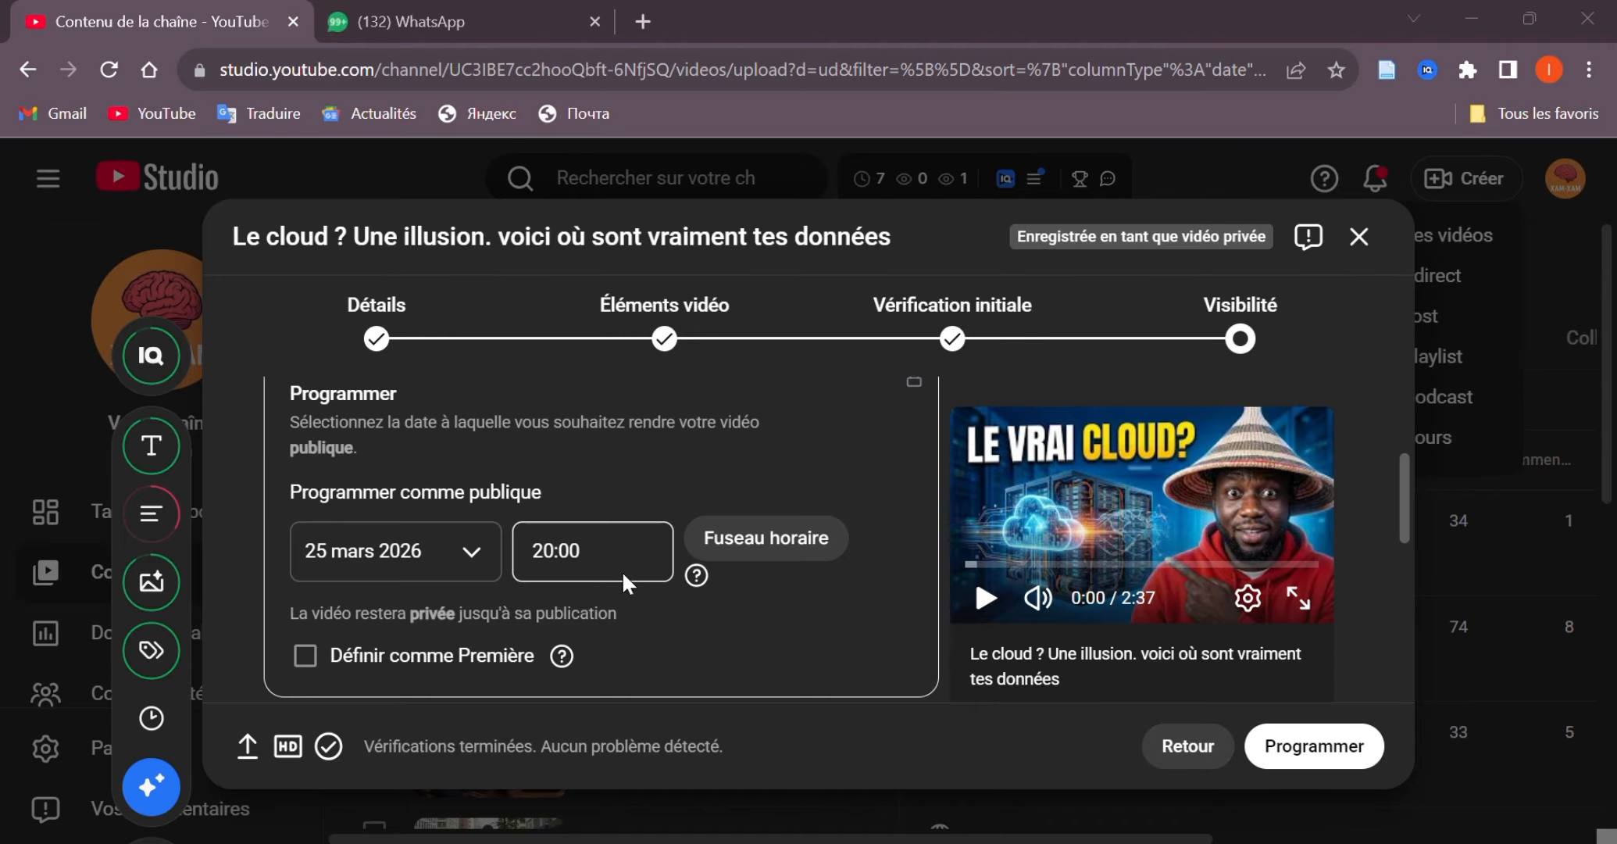
pyautogui.click(589, 556)
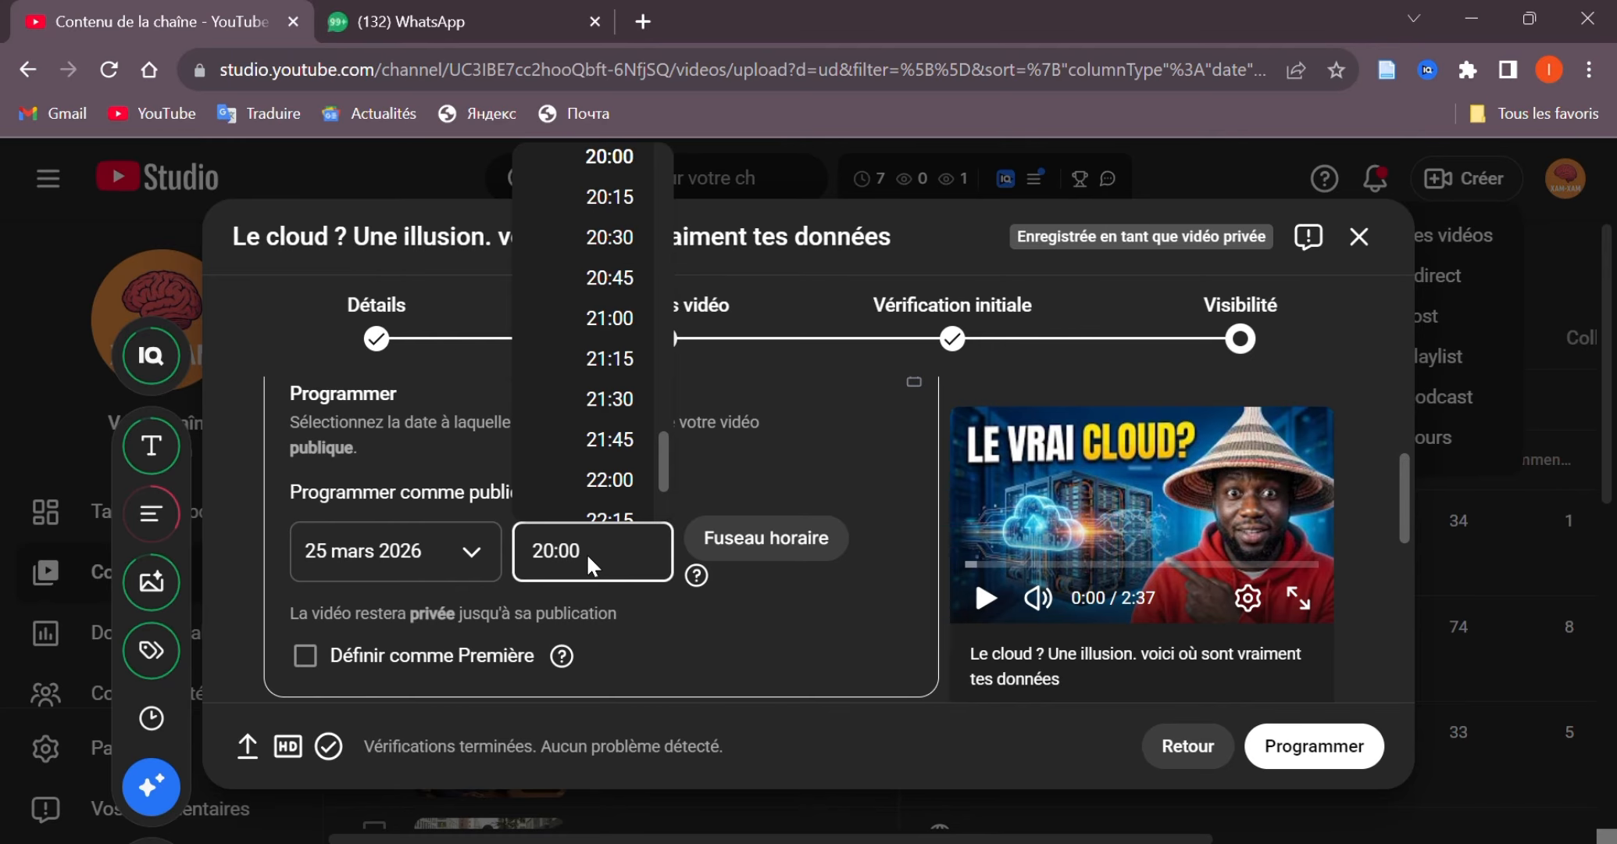
pyautogui.click(636, 194)
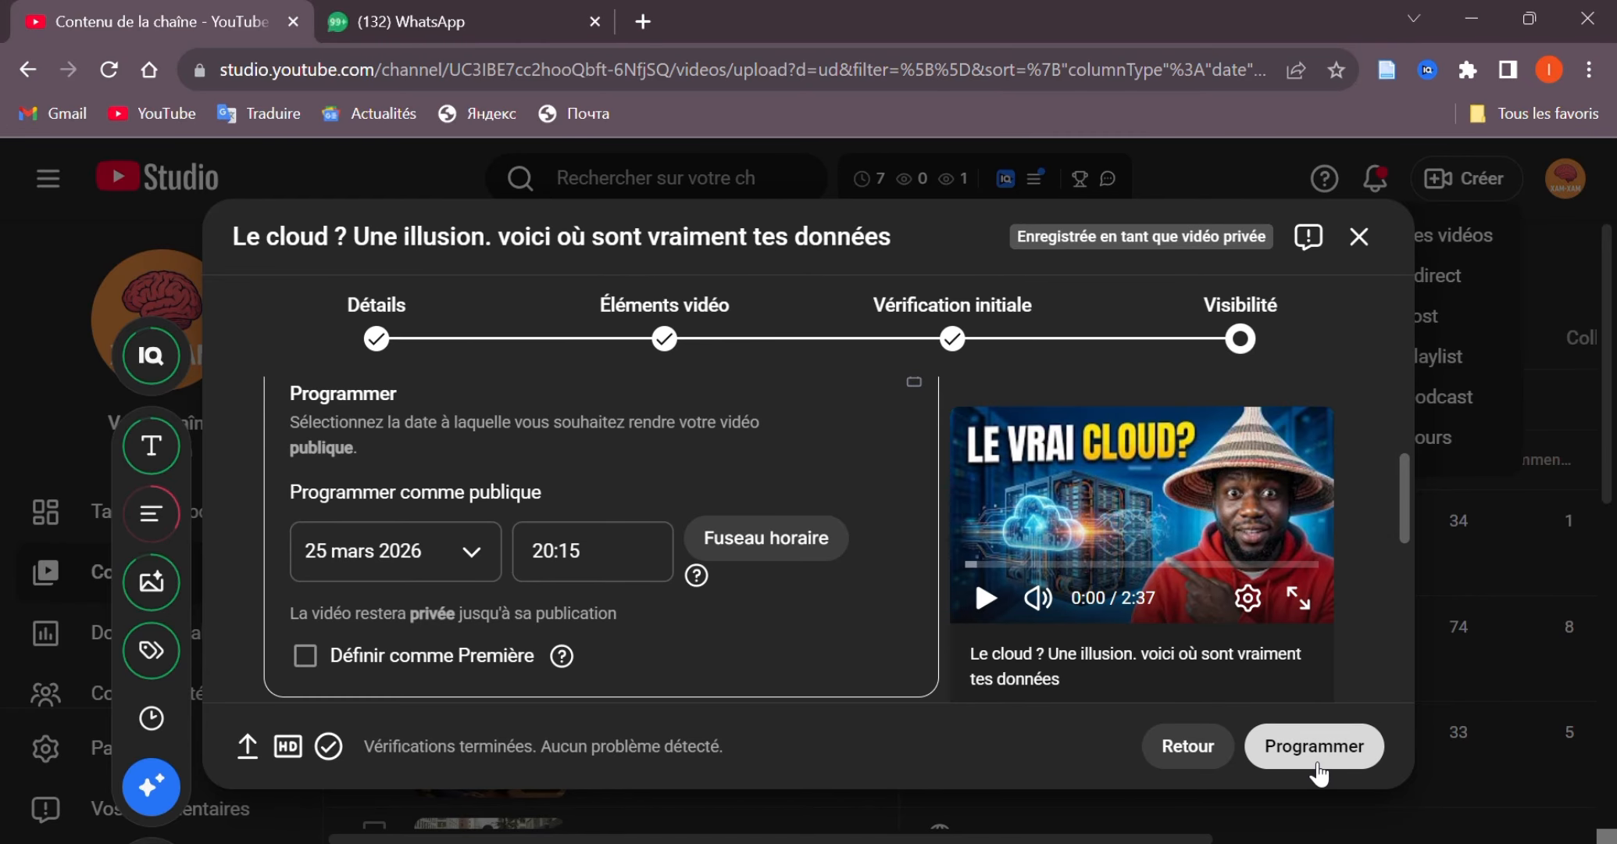
pyautogui.click(1315, 765)
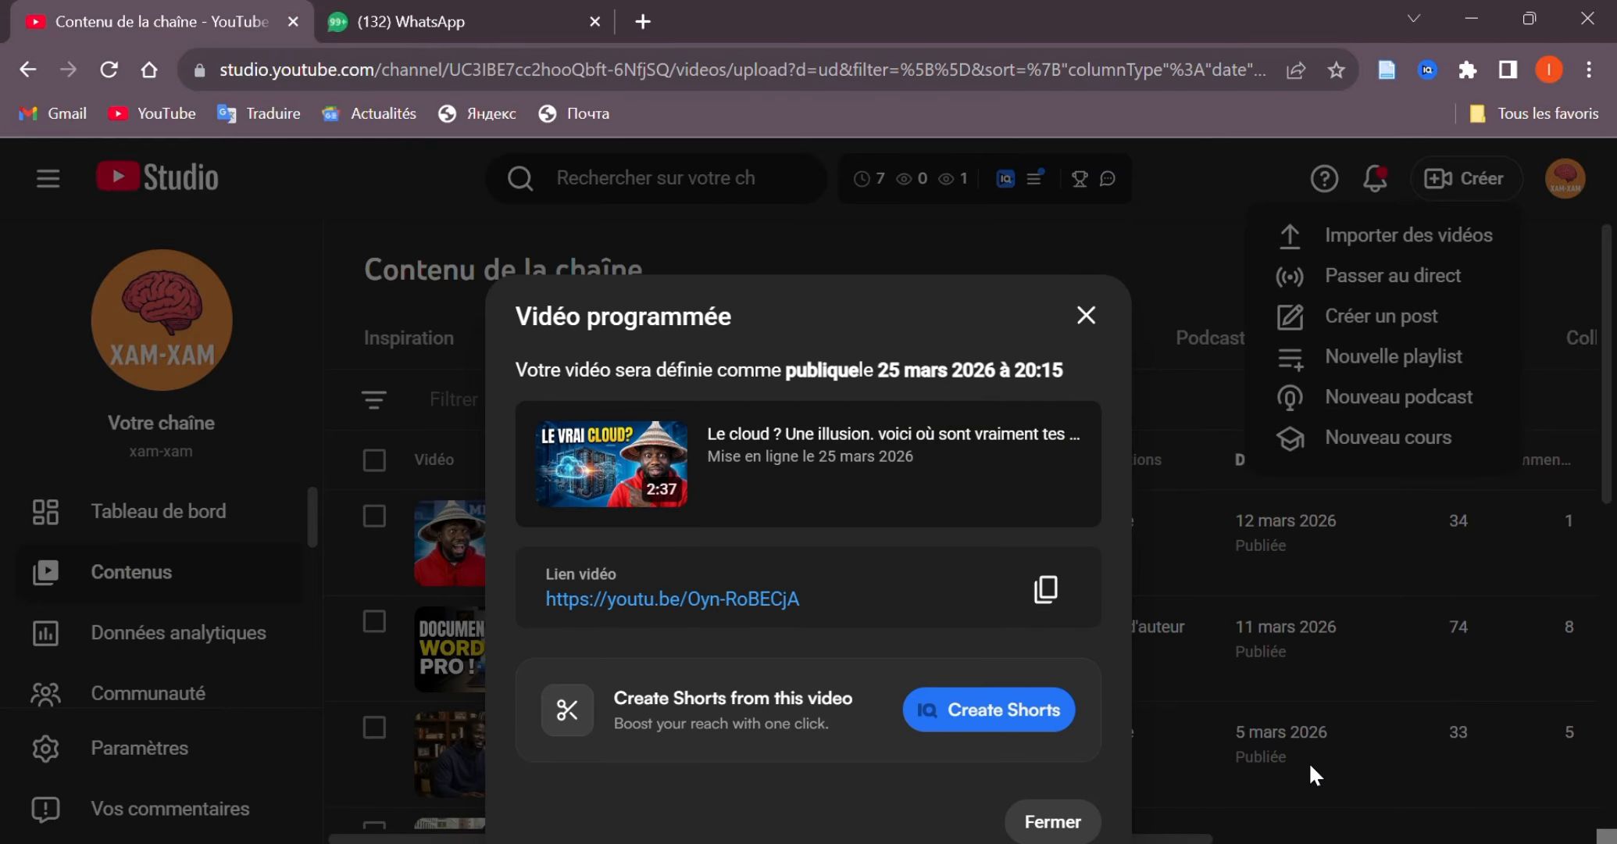
pyautogui.click(1054, 821)
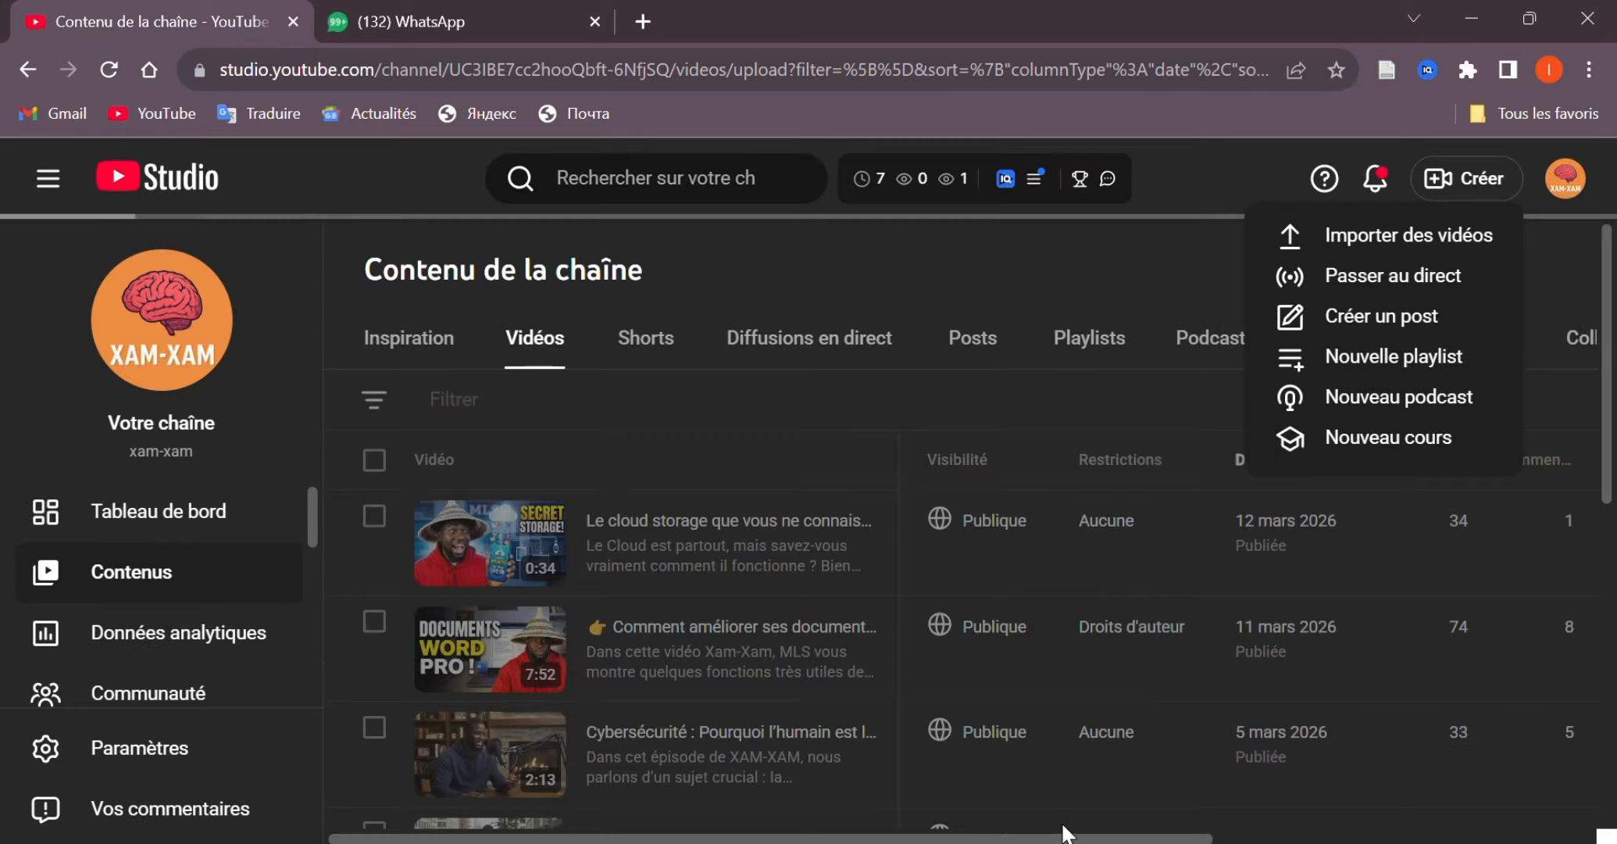